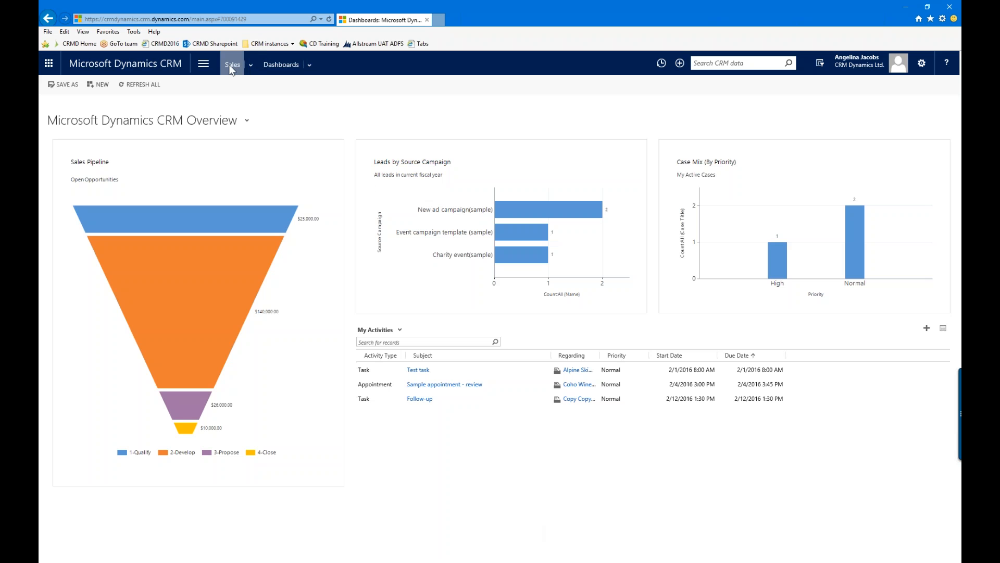
Step: Open the Opportunities list in the Sales area
click(207, 64)
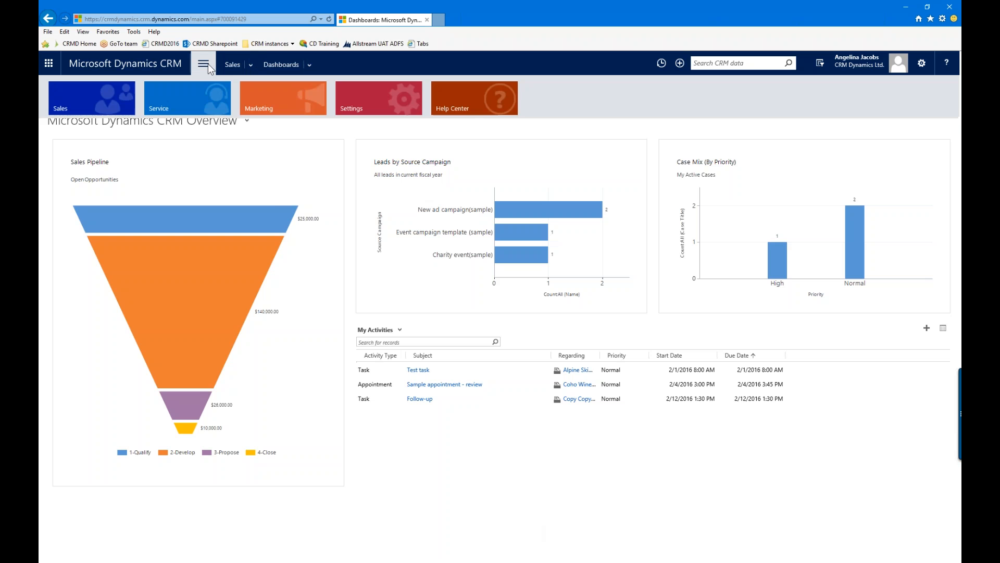
click(95, 91)
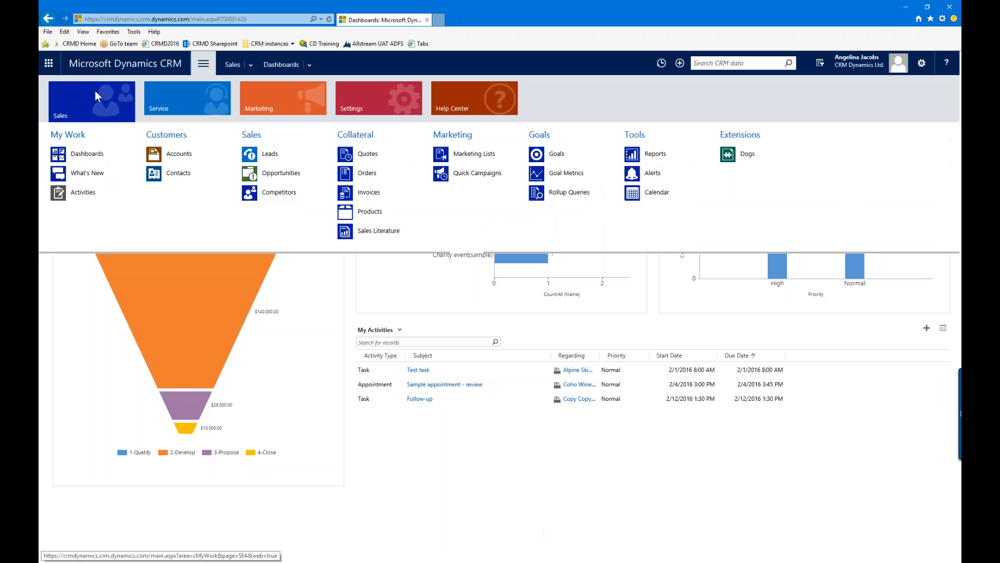
click(312, 173)
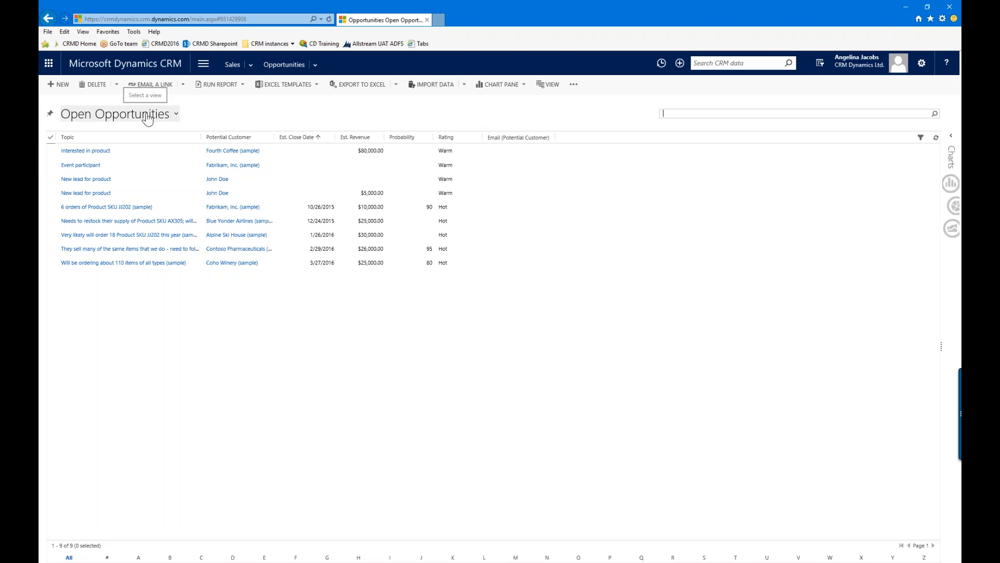
Step: Start creating a personal view for opportunities, then reposition and enlarge its Advanced Find window
click(173, 116)
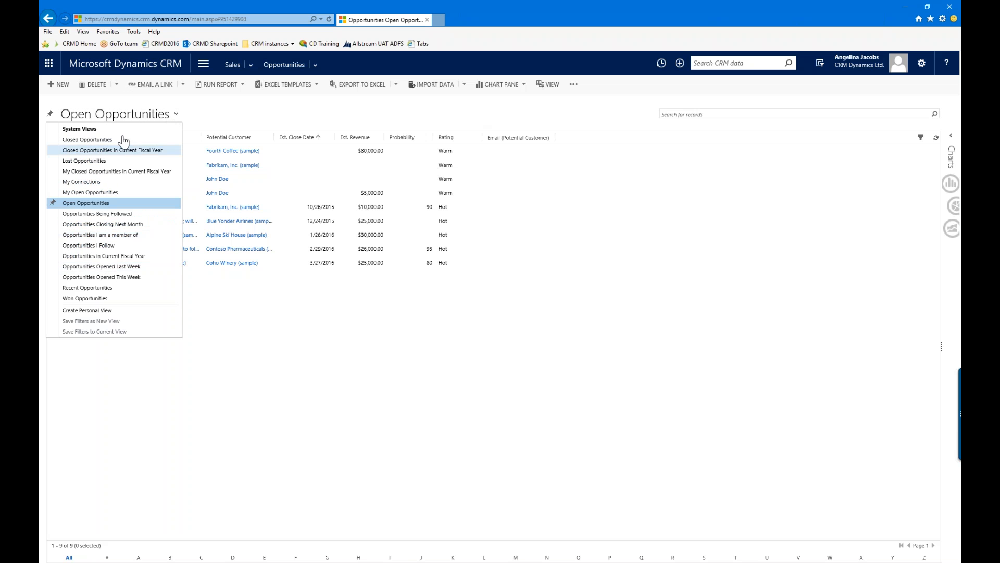
click(93, 311)
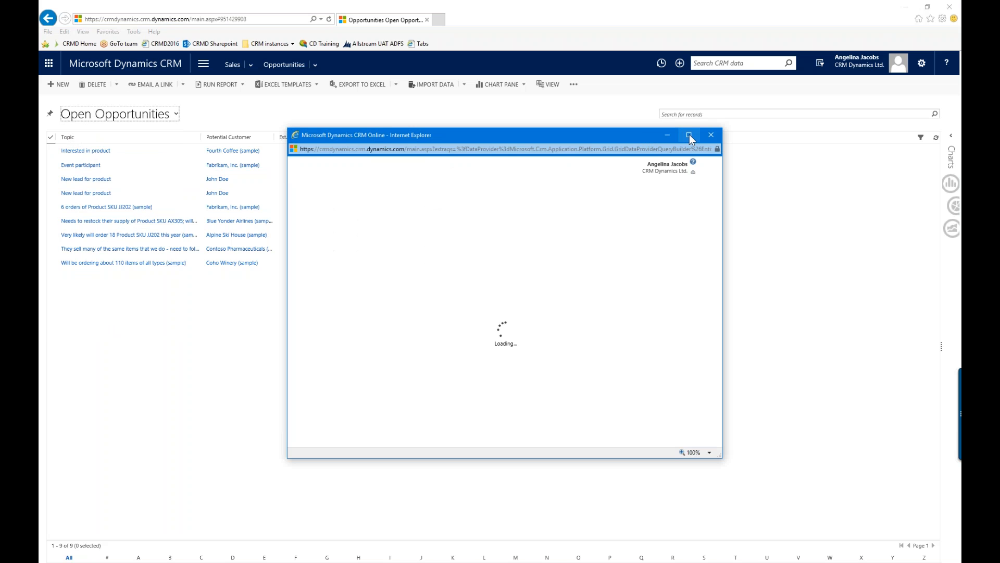
drag(224, 115, 46, 37)
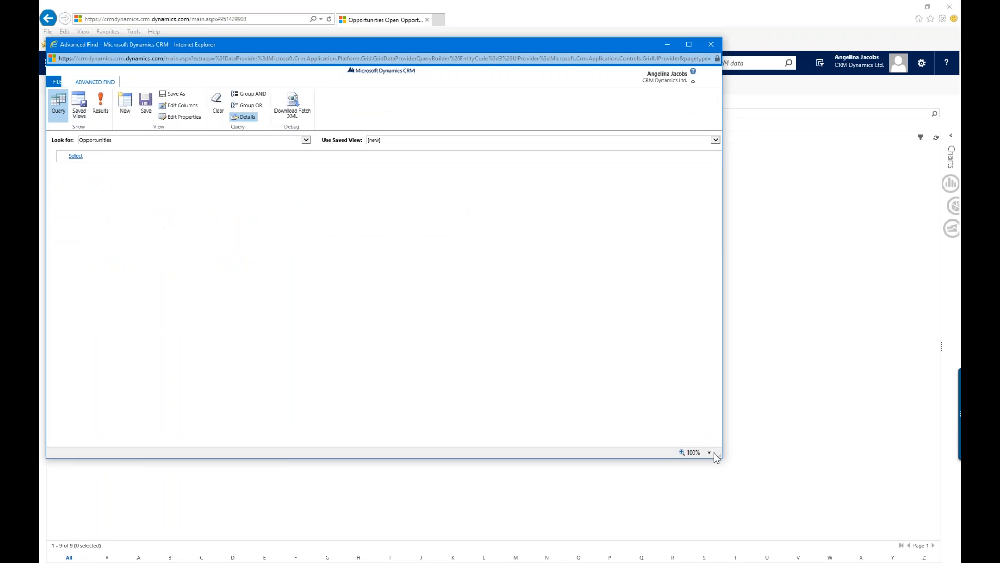
drag(716, 457, 784, 507)
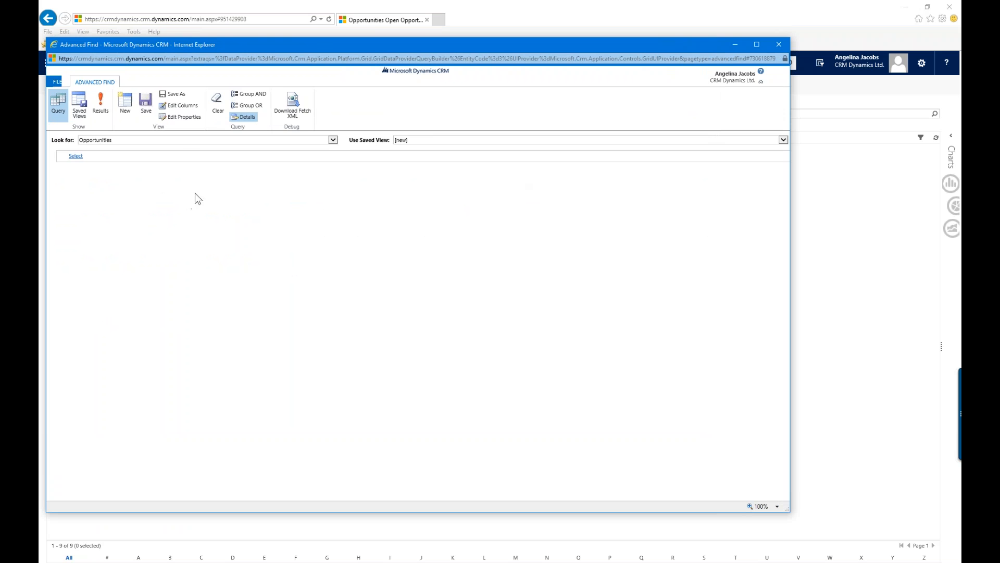
Step: Add a filter condition to the opportunities query so that Status equals Open
mouse_move(161, 159)
click(206, 155)
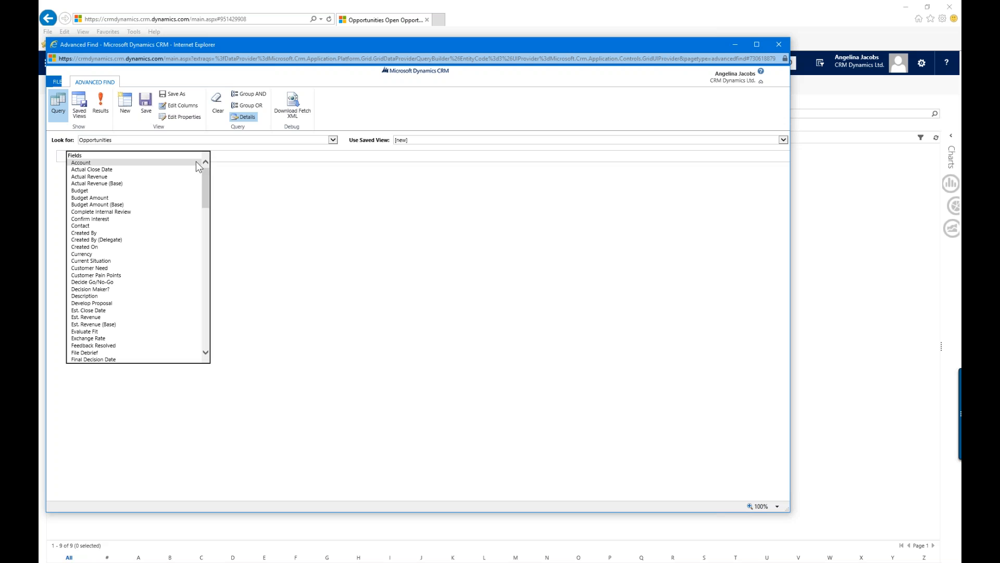
scroll(163, 194, down, 10)
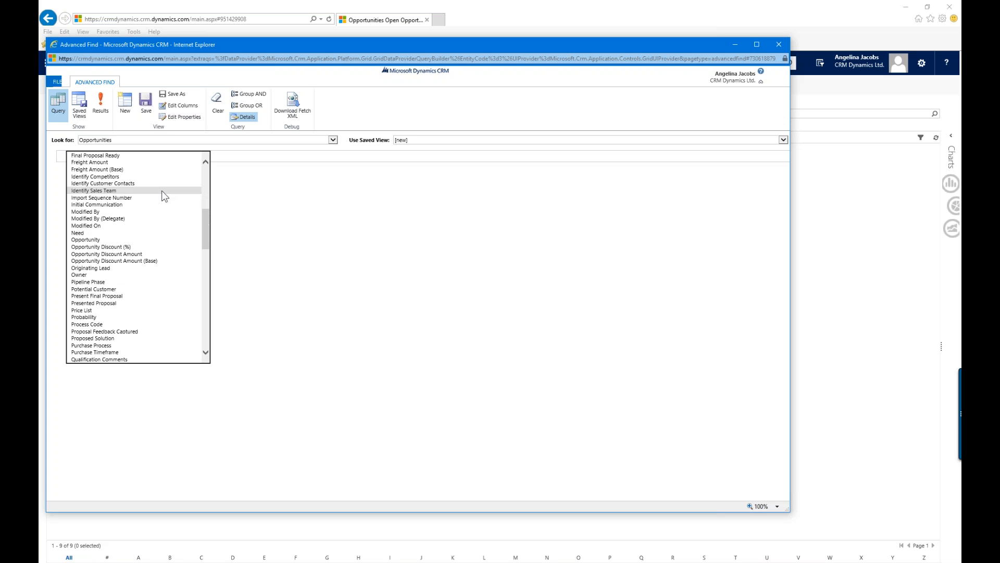
scroll(163, 194, down, 5)
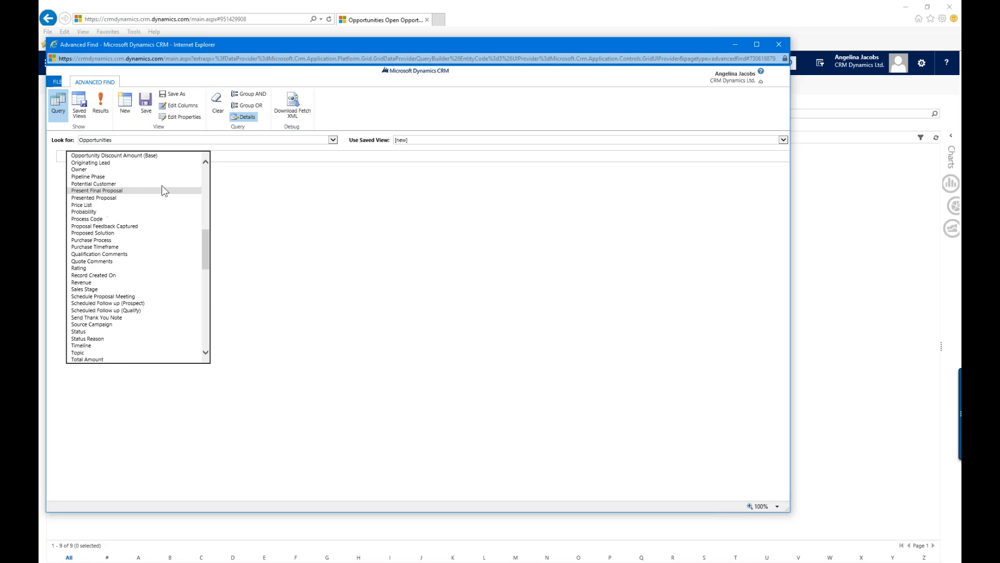
click(86, 331)
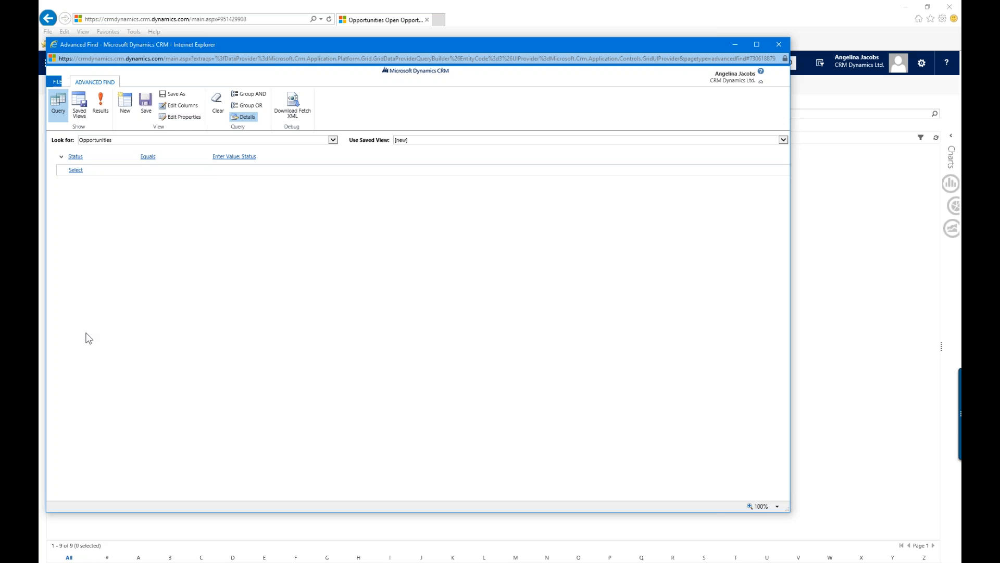
click(252, 157)
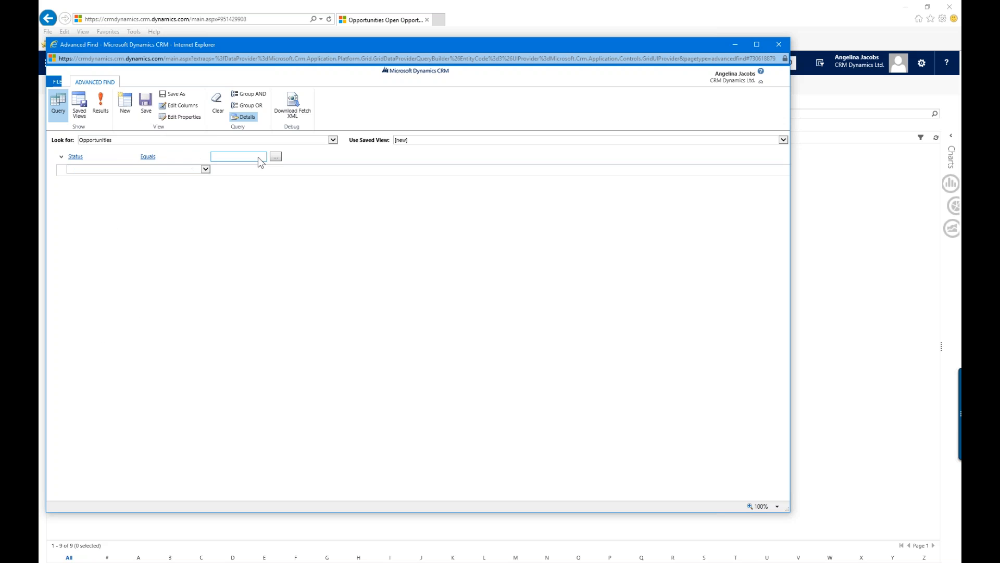
click(276, 158)
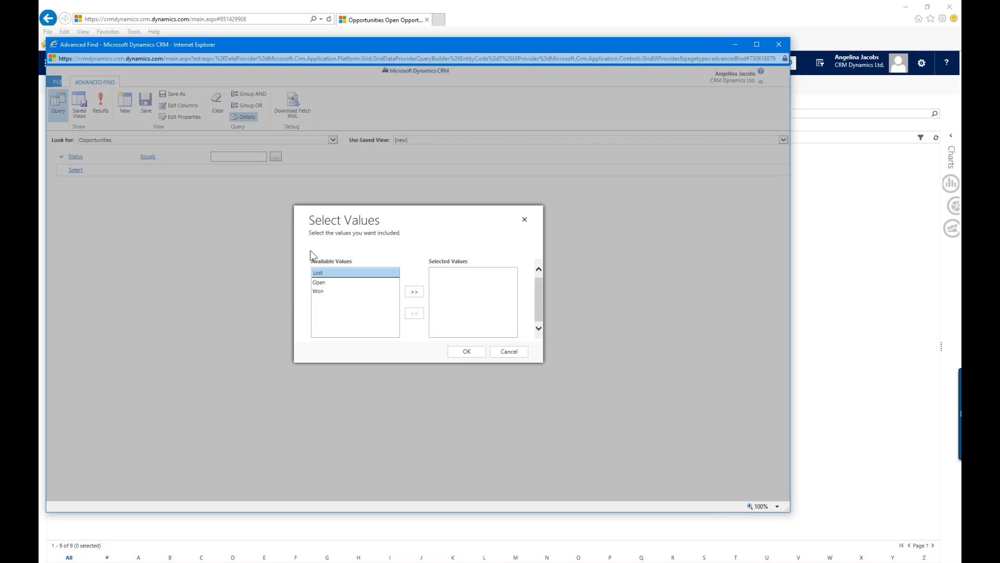
click(331, 284)
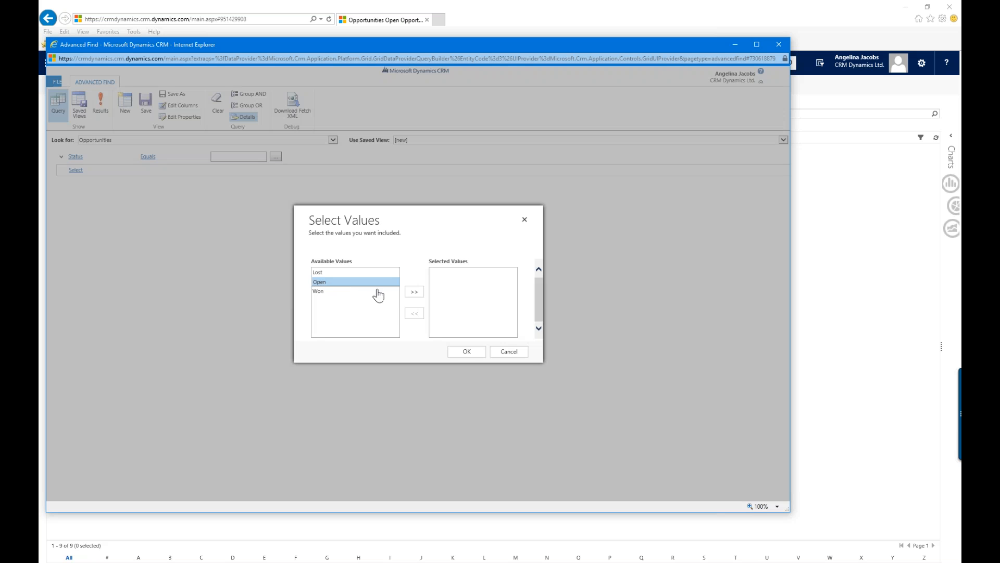
click(415, 292)
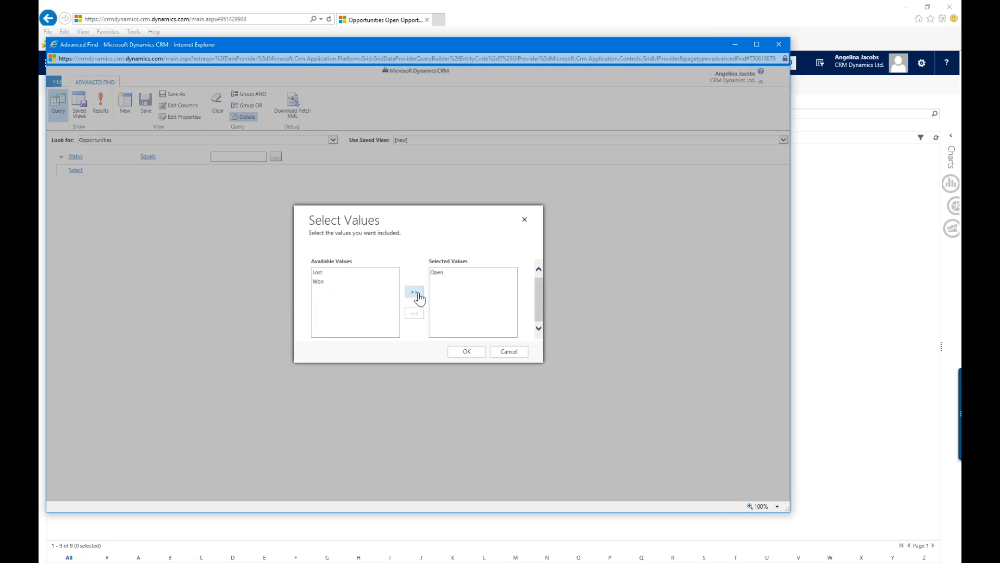
click(467, 352)
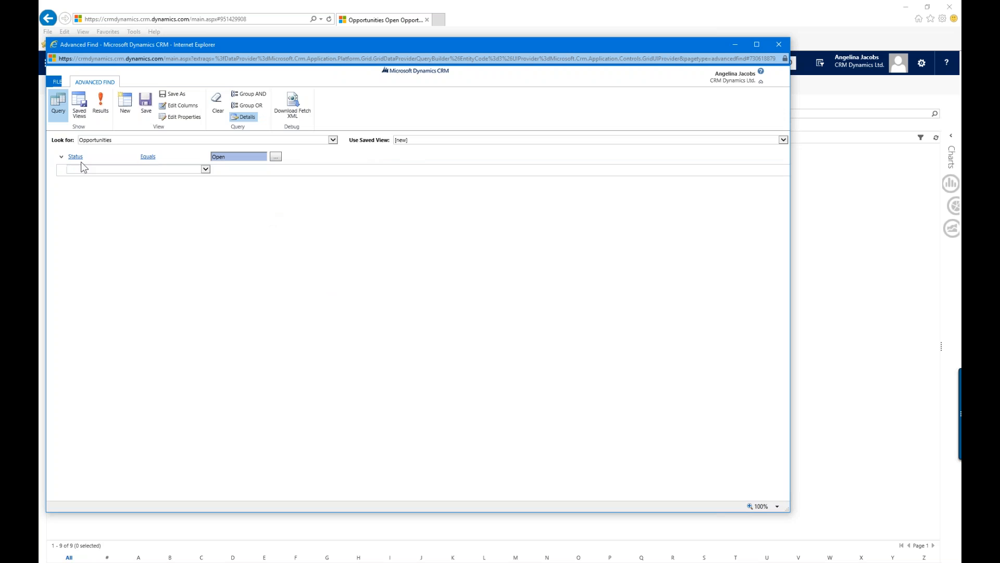
Step: Open the column editor for the new view and review its existing columns through Status Reason
click(185, 107)
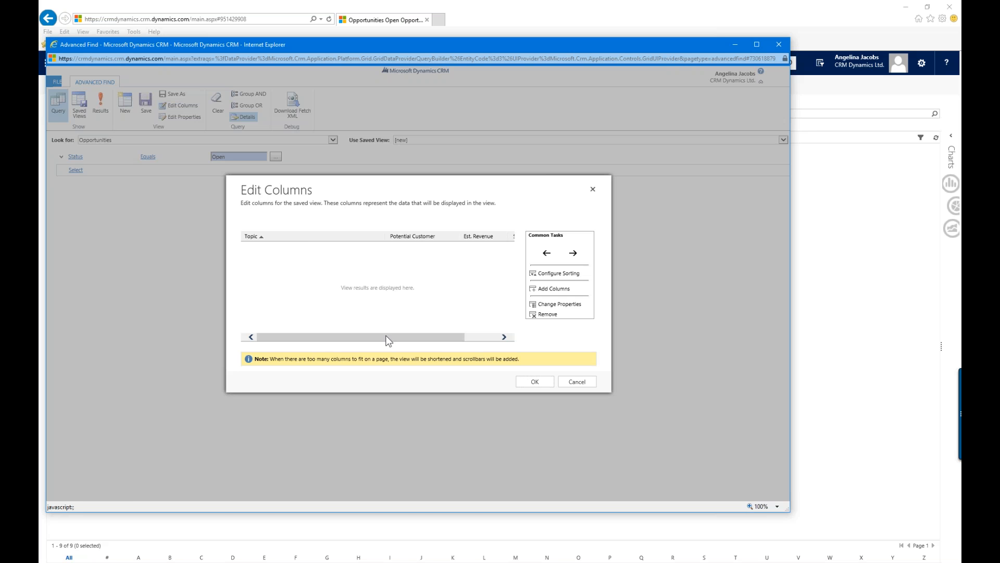
click(412, 236)
drag(447, 339, 500, 351)
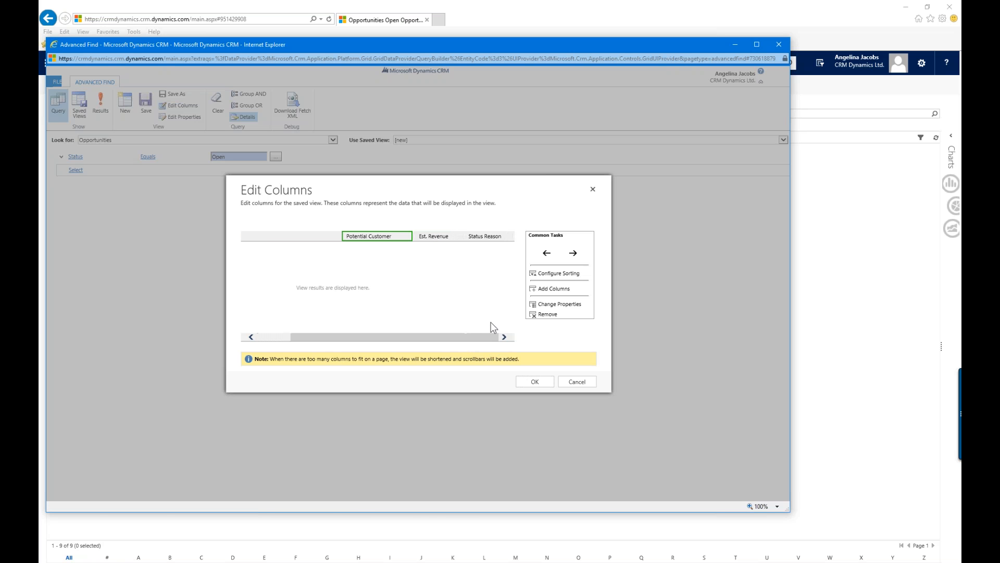
click(447, 237)
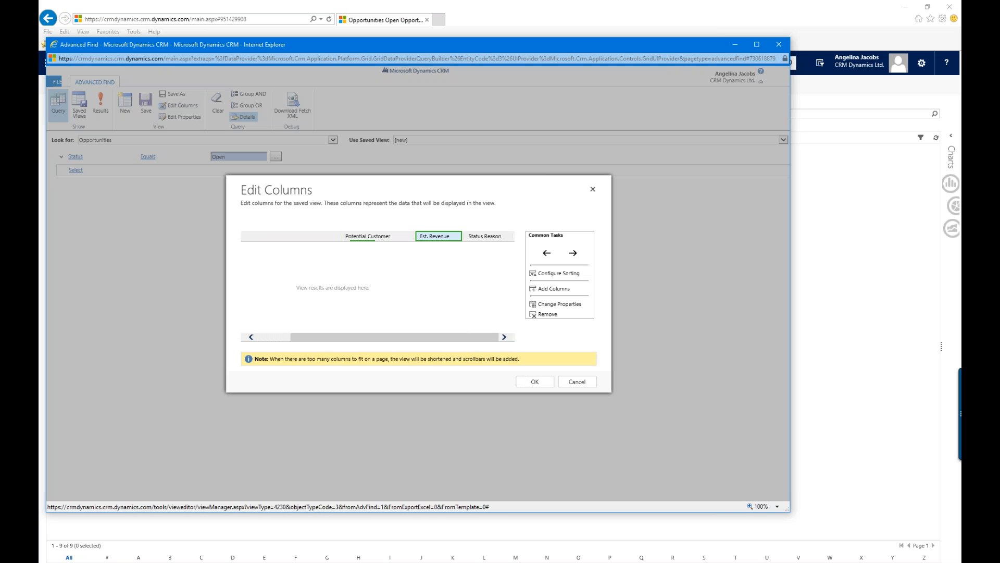
click(494, 240)
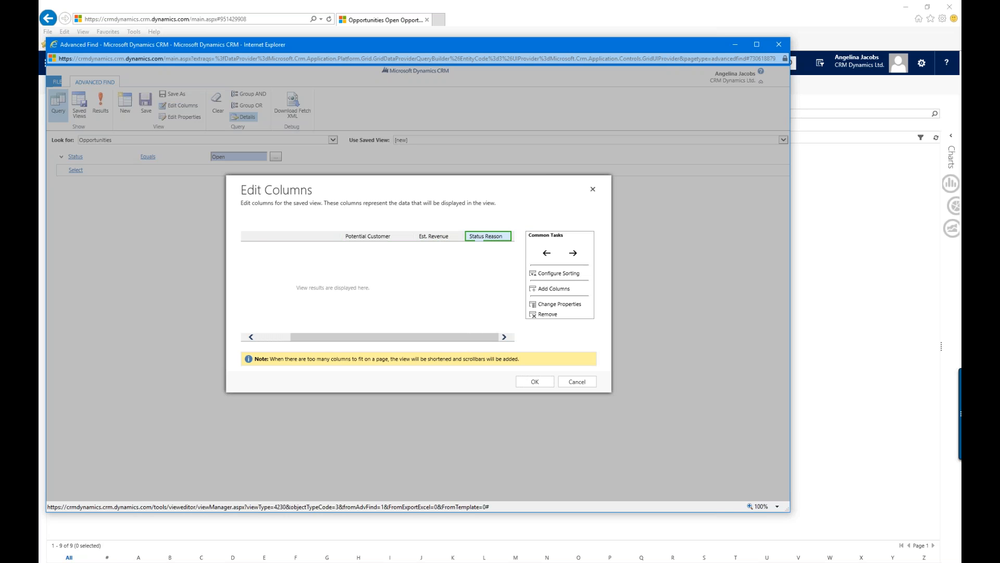
Step: Select the opportunity columns Est. Close Date, Probability and Rating for adding to the view
click(555, 289)
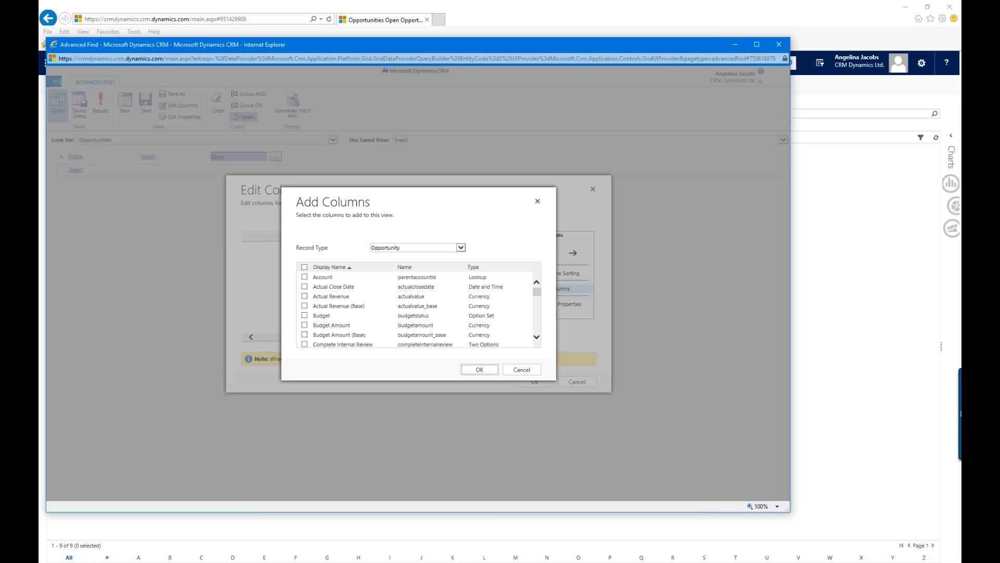
scroll(362, 300, down, 4)
scroll(359, 307, down, 2)
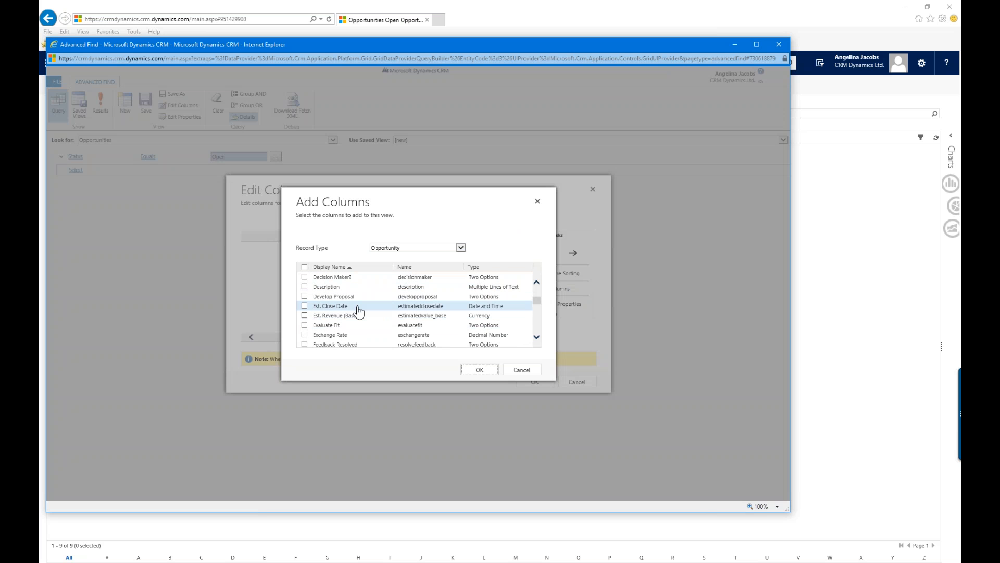
click(359, 309)
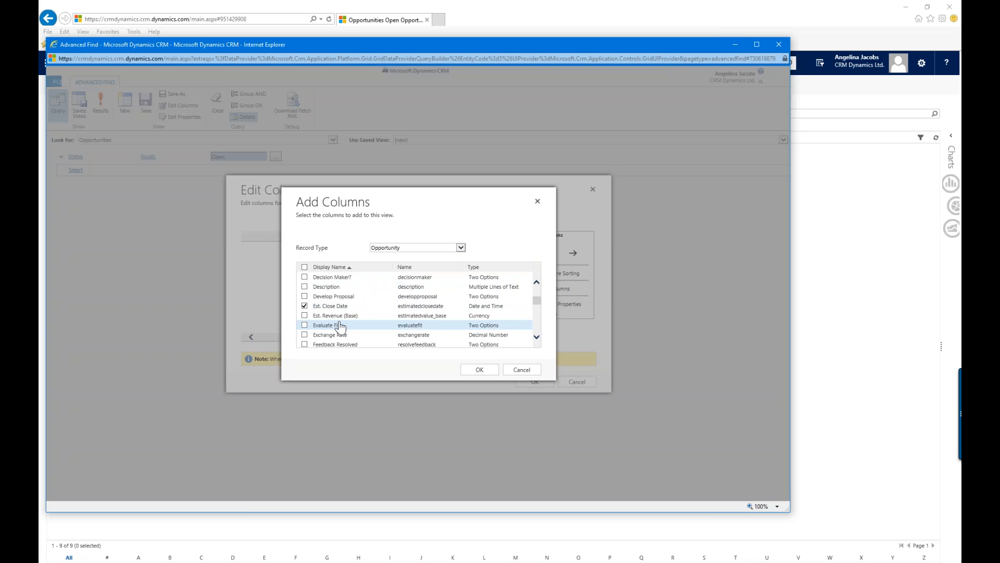
scroll(336, 331, down, 10)
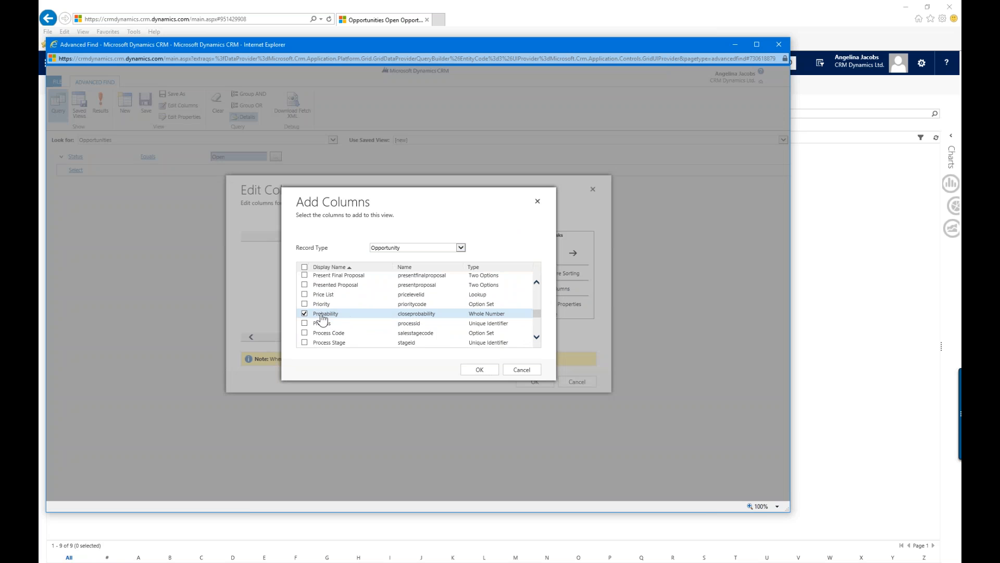
scroll(323, 320, down, 4)
click(326, 332)
scroll(326, 335, down, 4)
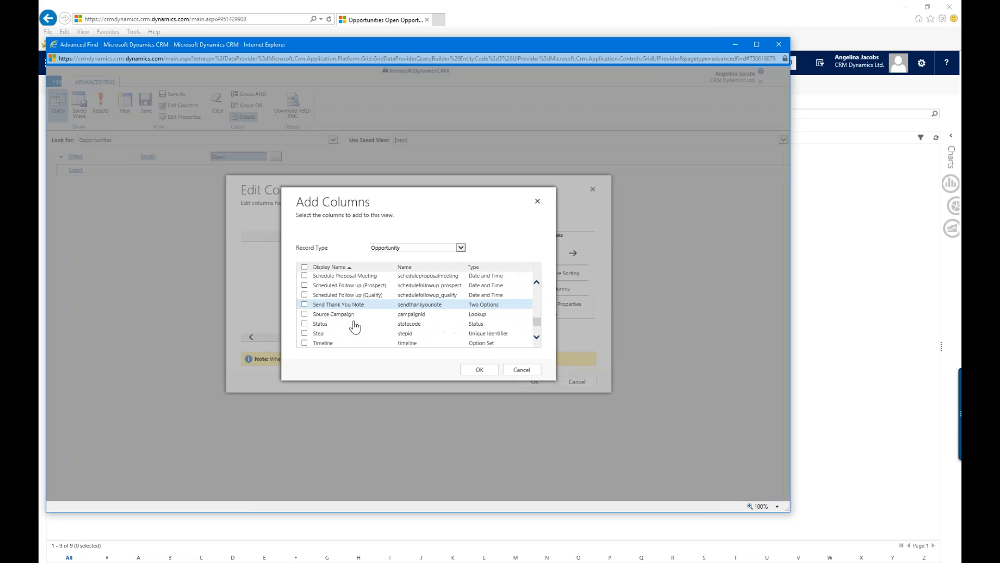
Step: Include the Pipeline Phase column in the selection and apply the column changes to the view
scroll(354, 327, up, 3)
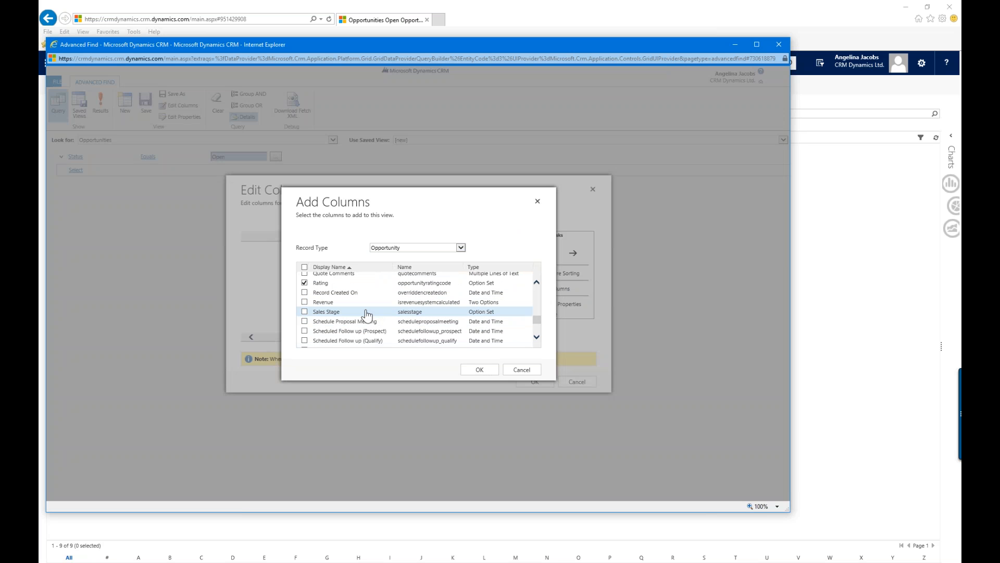
scroll(367, 314, up, 4)
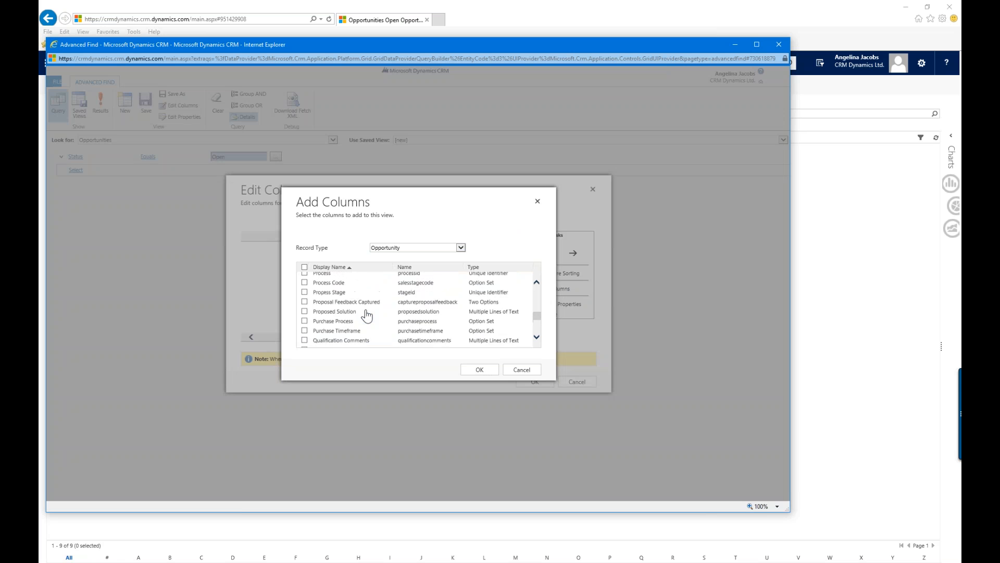
scroll(368, 314, up, 5)
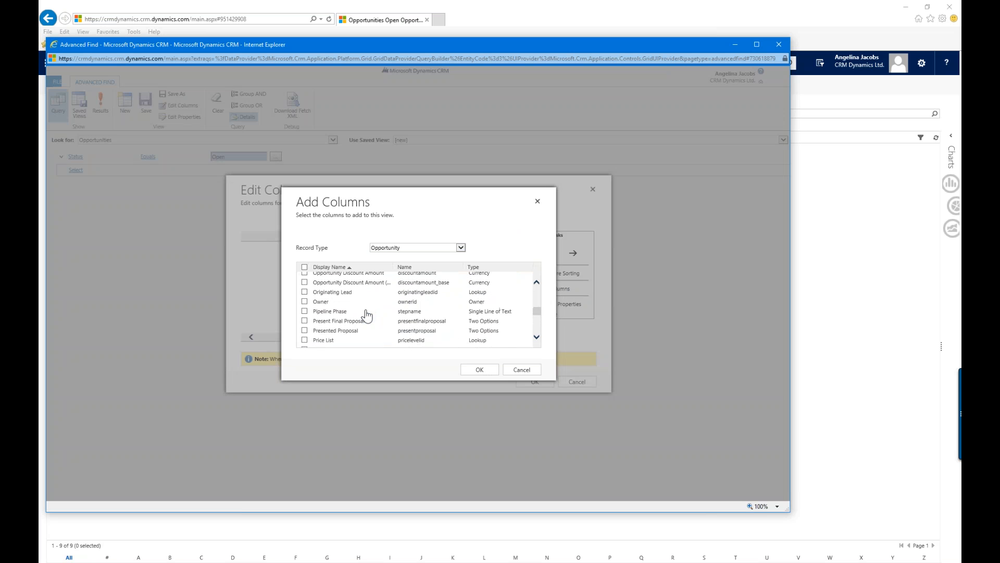
click(308, 311)
click(476, 371)
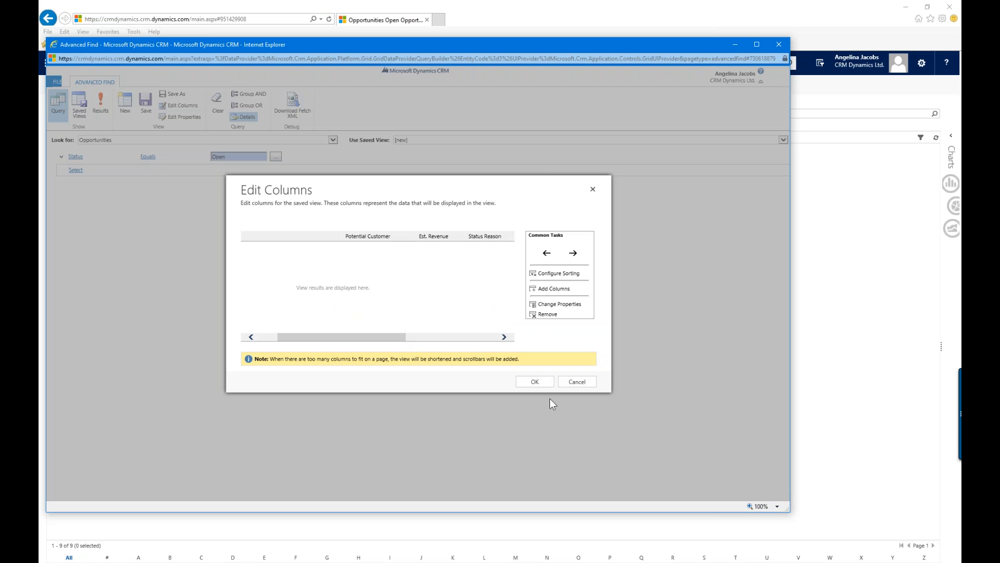
click(535, 381)
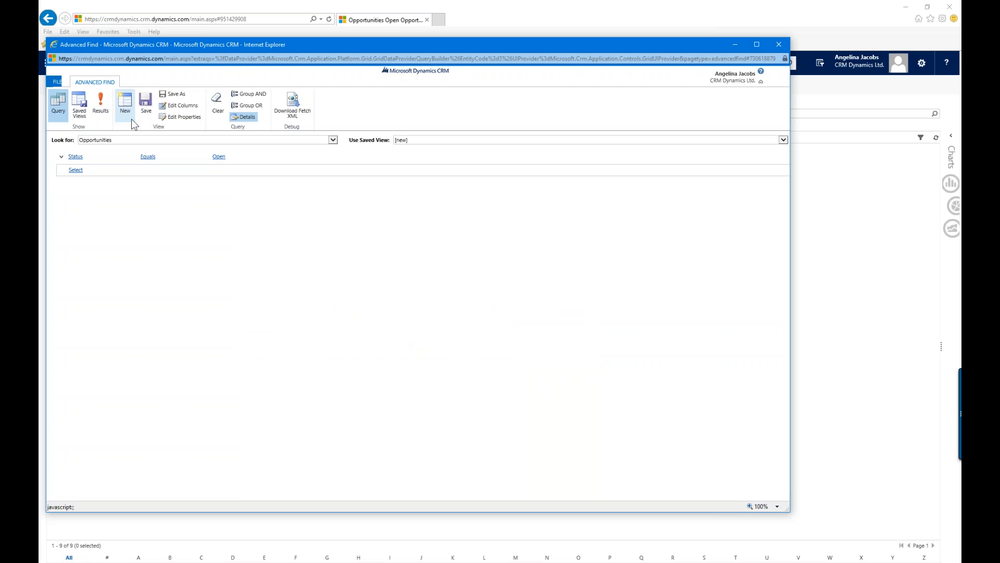
Step: Save the query as a new view named "Open opportunities with pipeline phase"
click(174, 93)
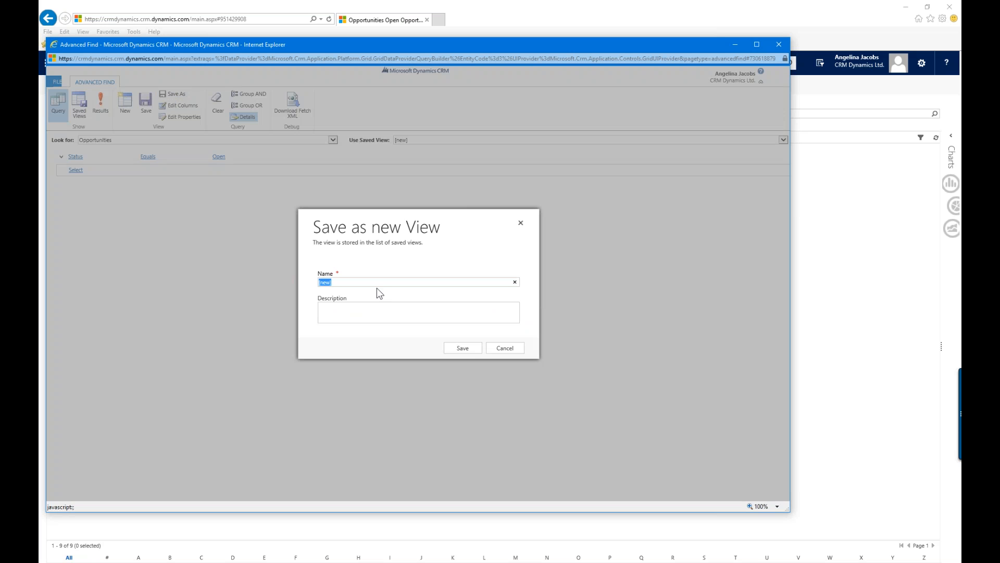
text(Open opportunities with pipeline phase)
click(463, 348)
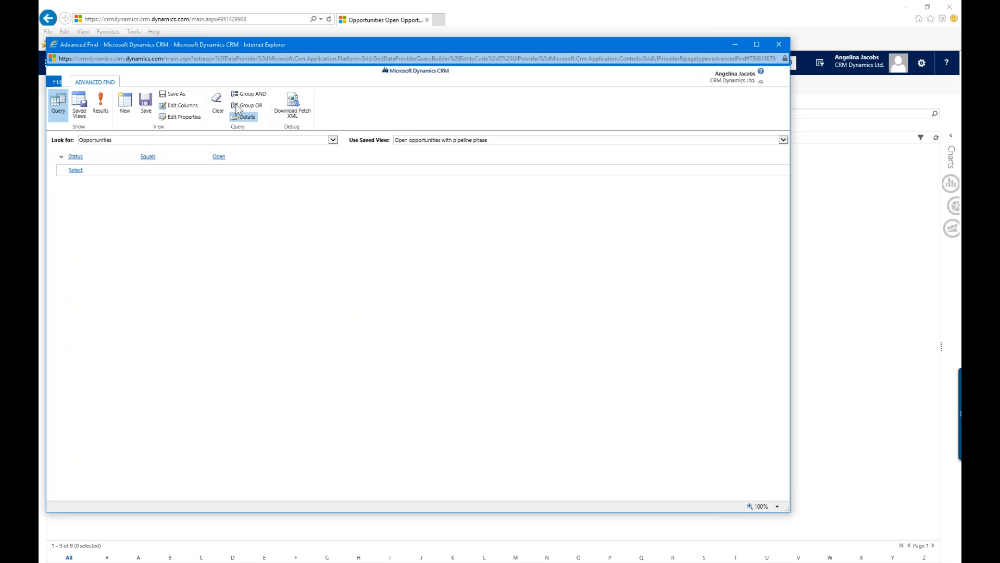
Step: Close the Advanced Find window and switch the opportunities list to the "Open opportunities with pipeline phase" view
click(779, 44)
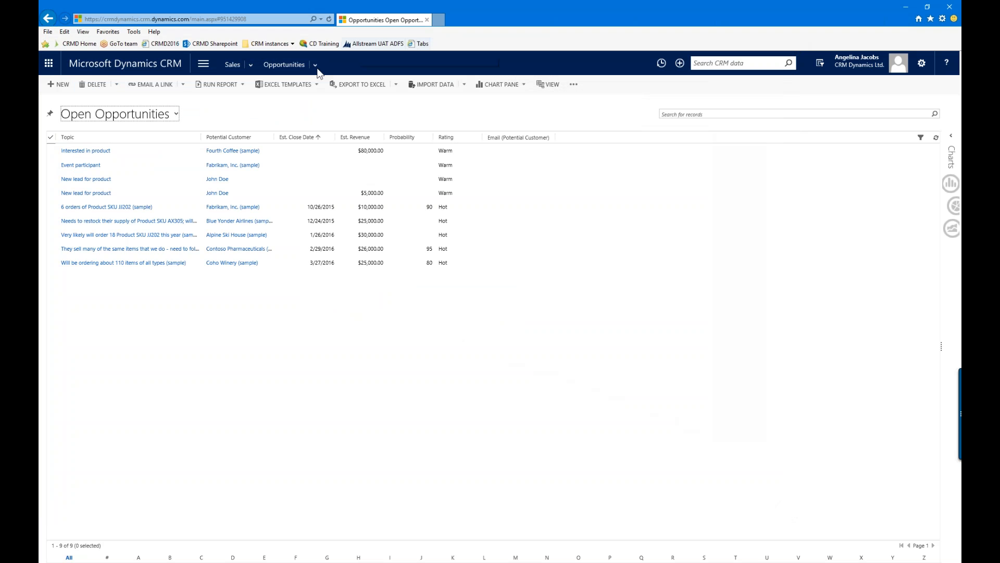
click(176, 114)
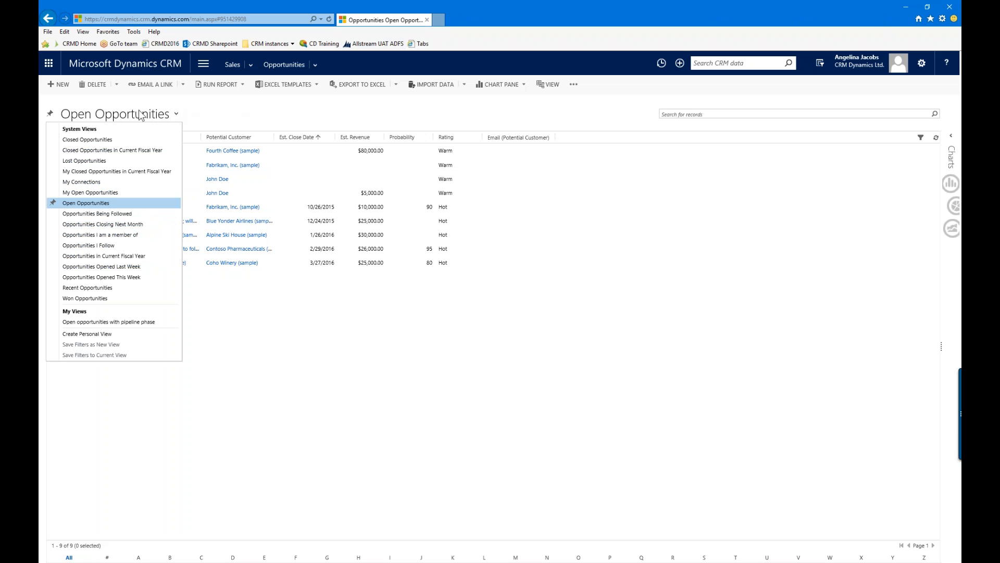
click(83, 324)
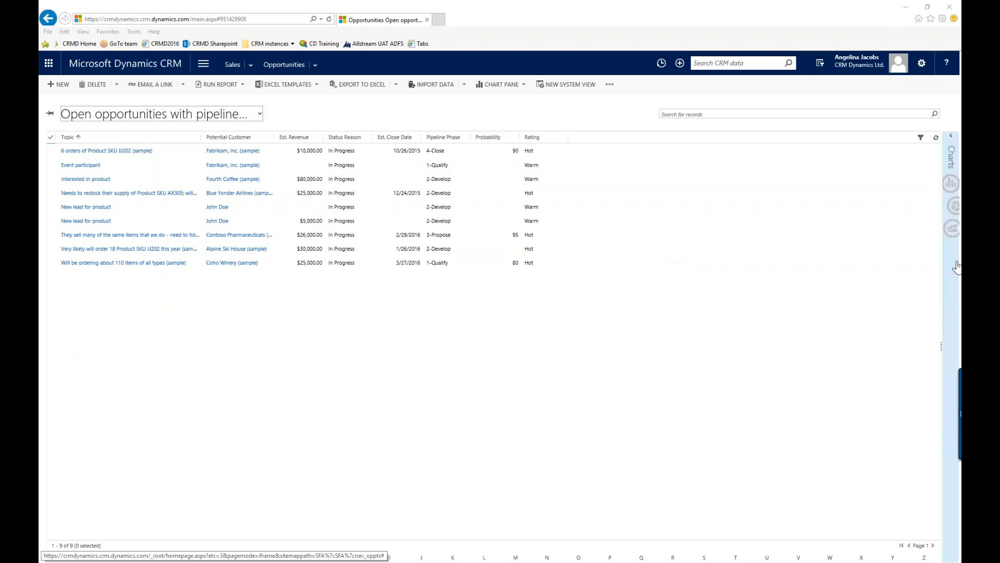
Step: Expand the charts pane beside the opportunities list
click(954, 218)
click(954, 219)
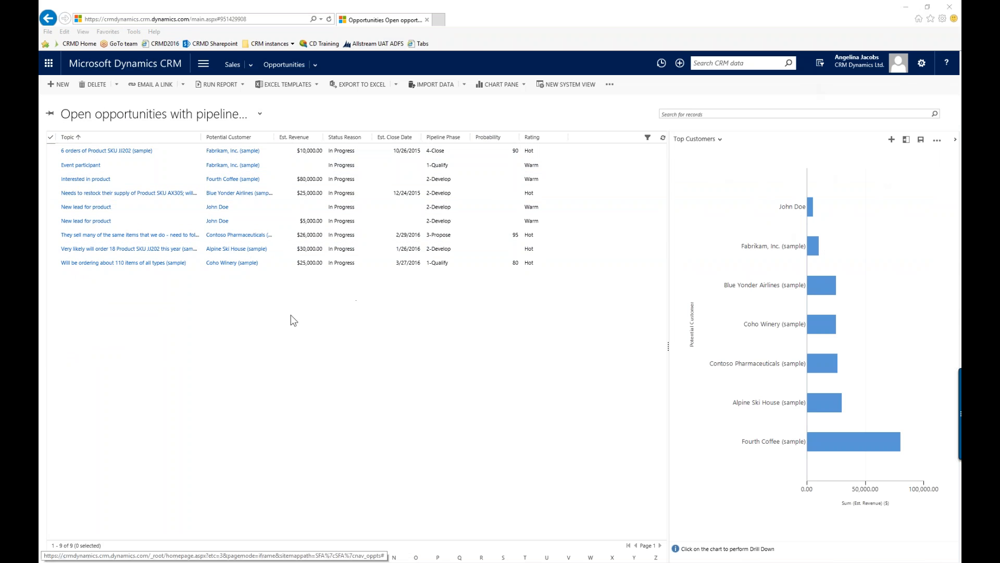
Step: View the Actual Revenue by Month system chart for the listed opportunities and return to the Top Customers chart
click(719, 138)
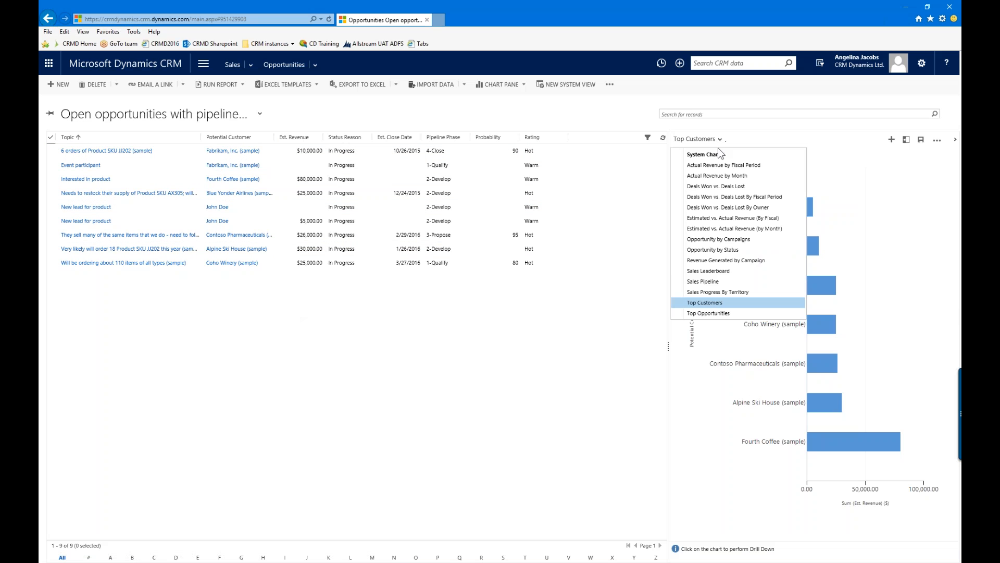
click(705, 177)
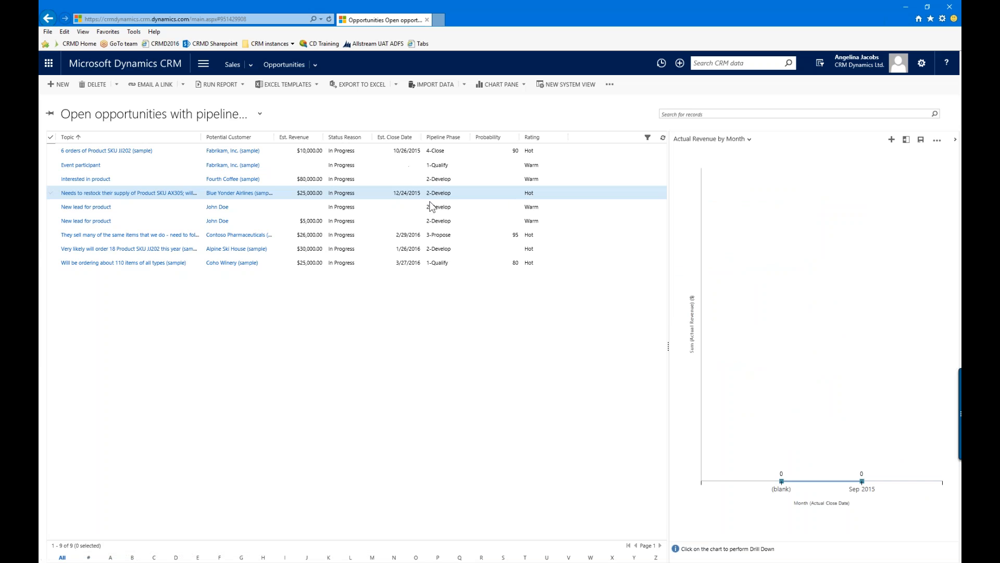
click(750, 138)
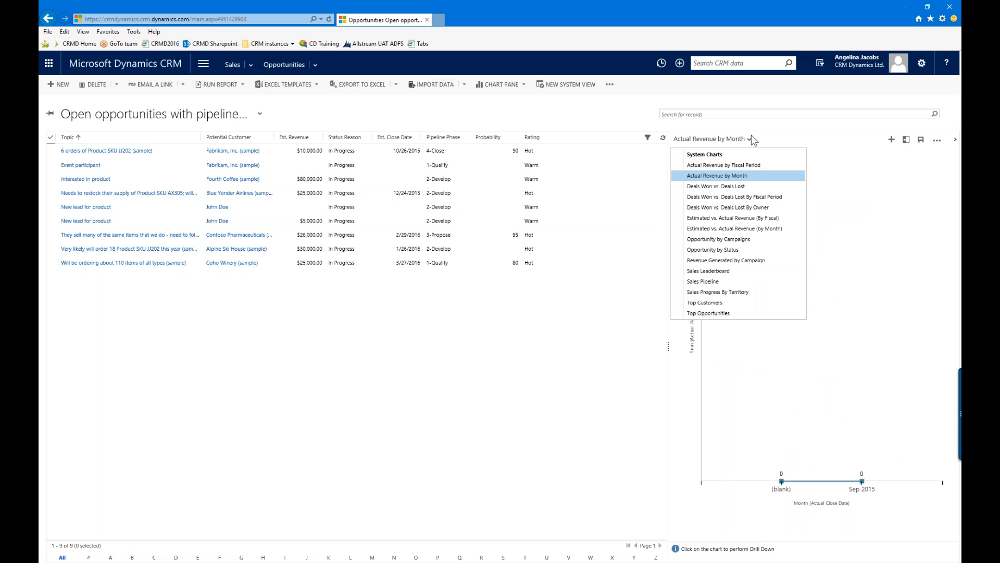
click(718, 303)
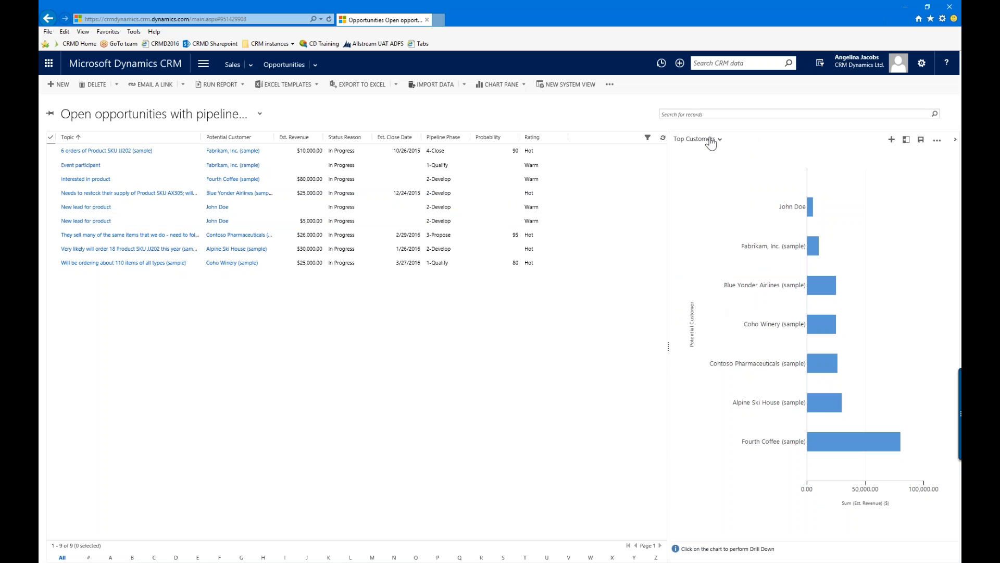
Step: Start a new chart named "Estimated revenue by Phase" with the sum of Est. Revenue as its series
click(891, 139)
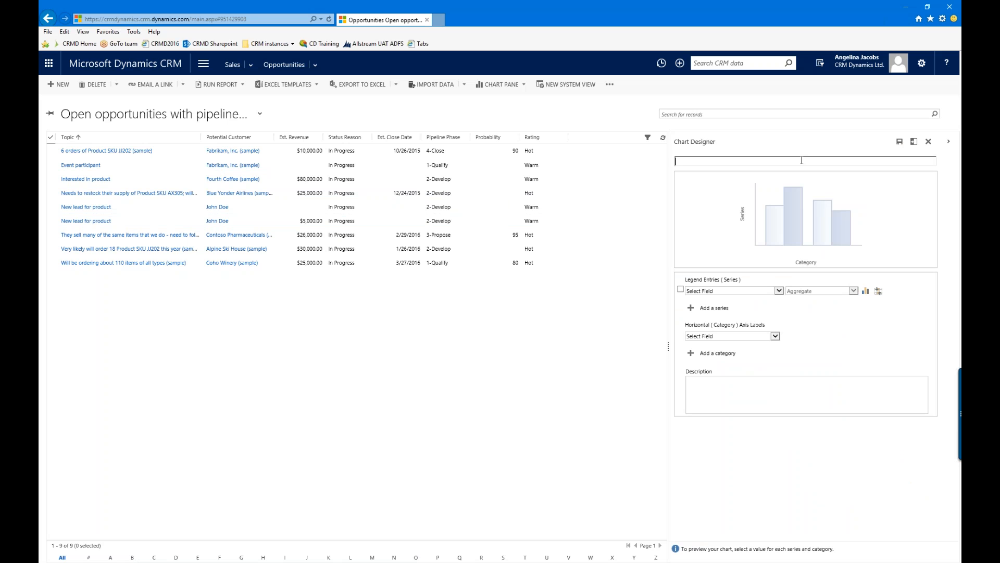
text(timated revenue by Phase)
click(780, 291)
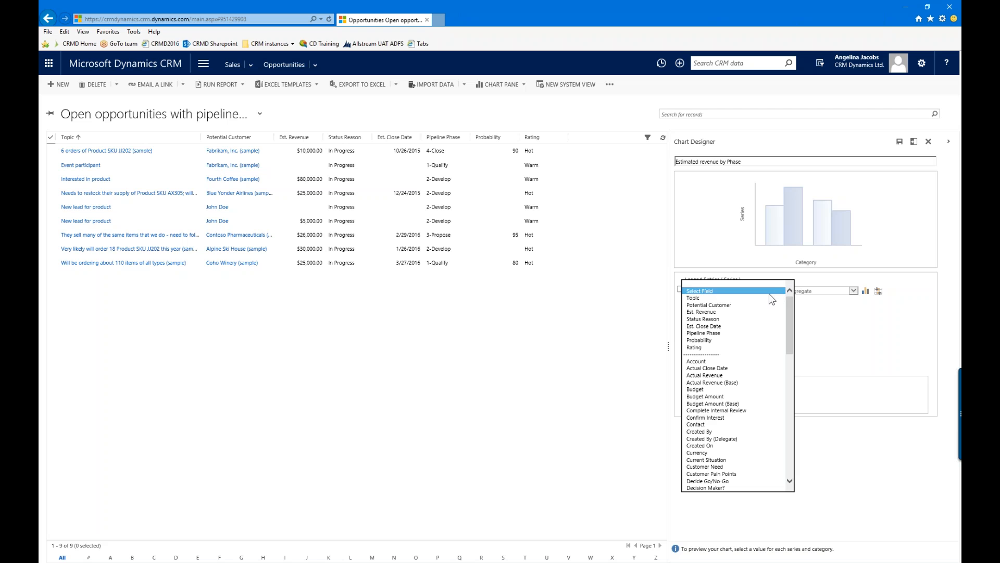
click(704, 312)
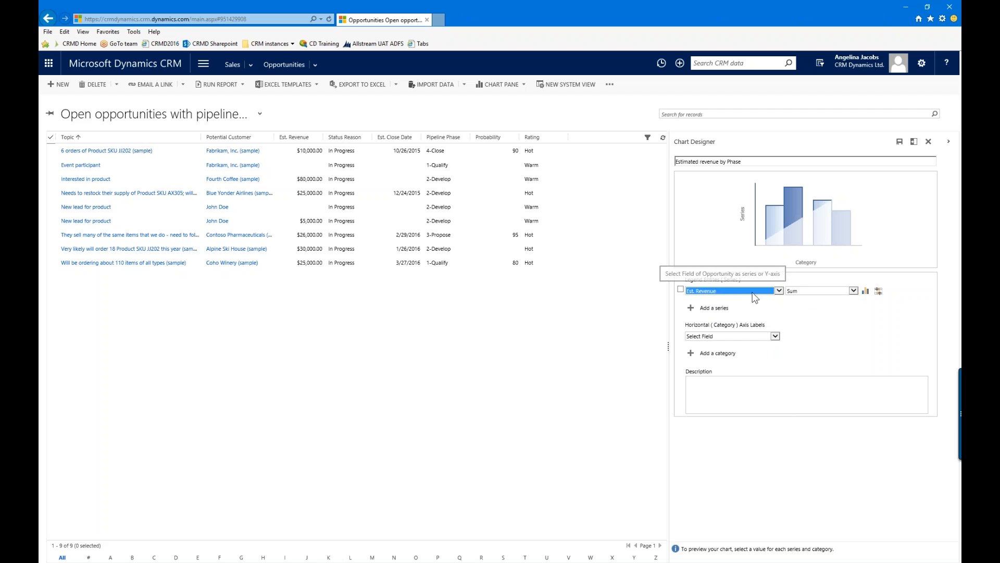
click(851, 291)
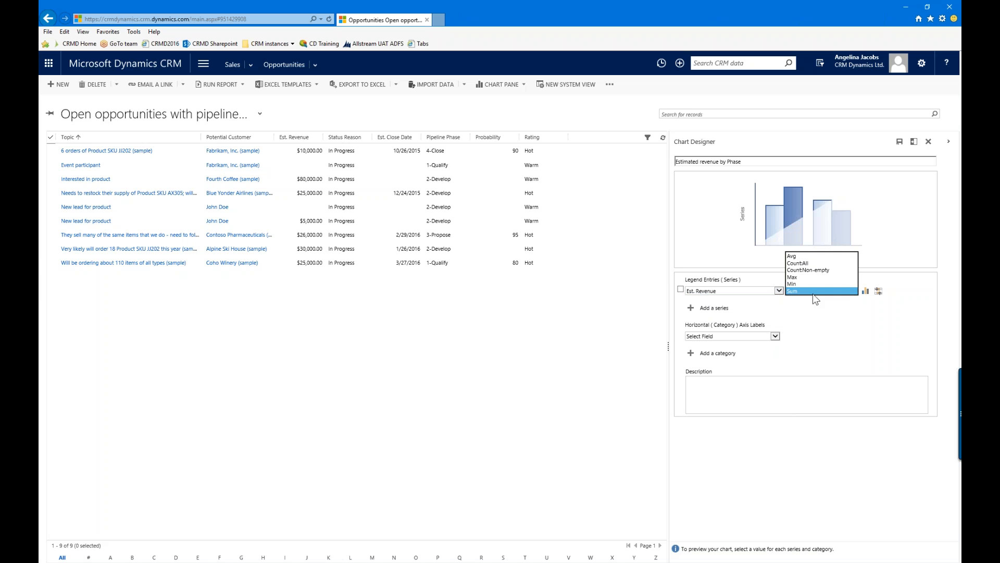
click(794, 292)
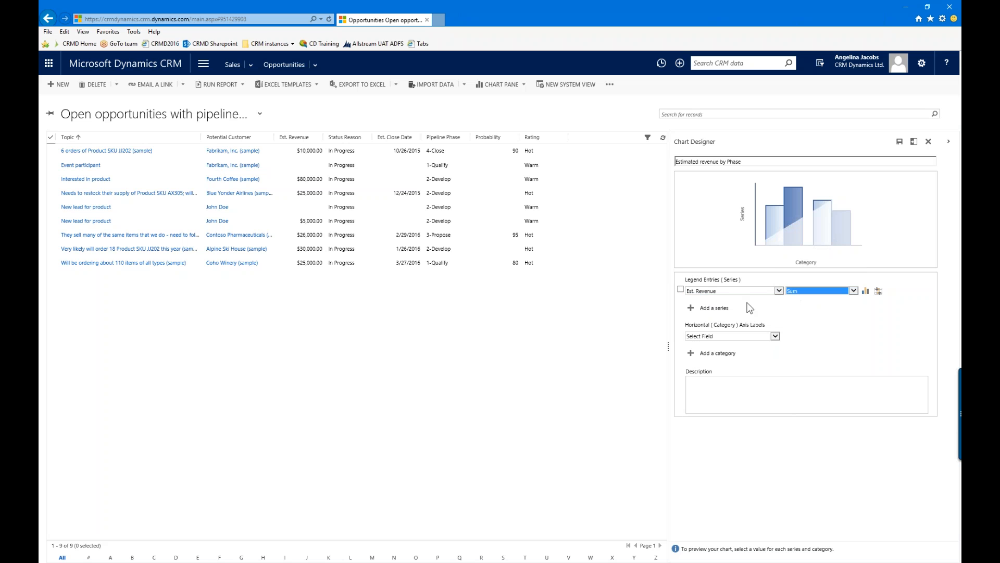
Step: Set the chart's horizontal category to Pipeline Phase and change the chart type to funnel
click(776, 336)
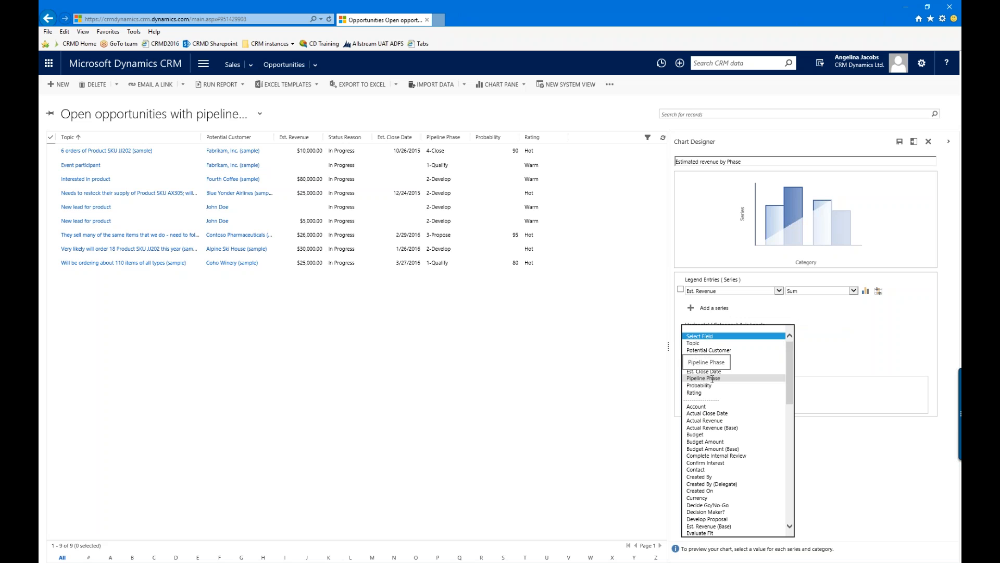
scroll(745, 424, down, 7)
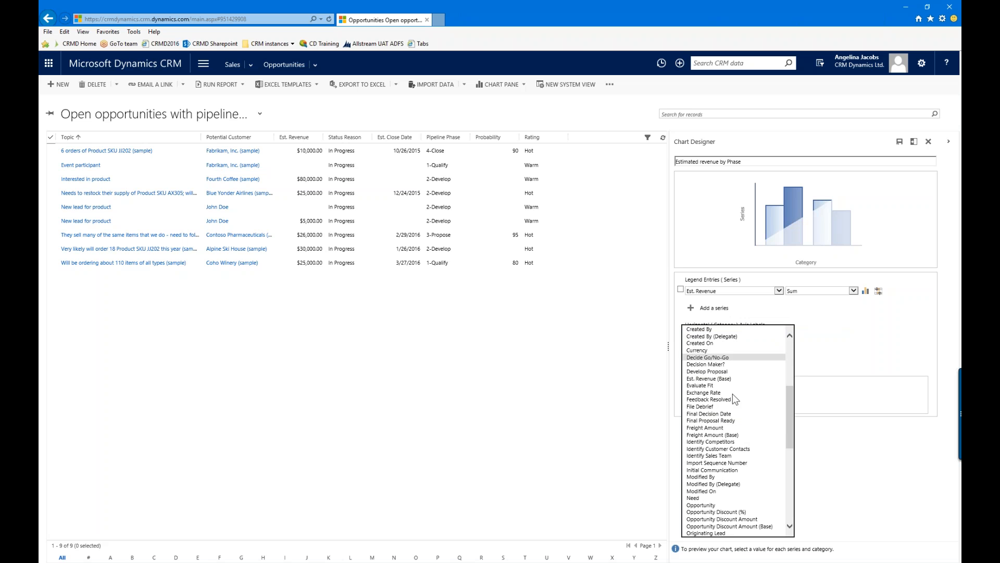
scroll(724, 497, up, 7)
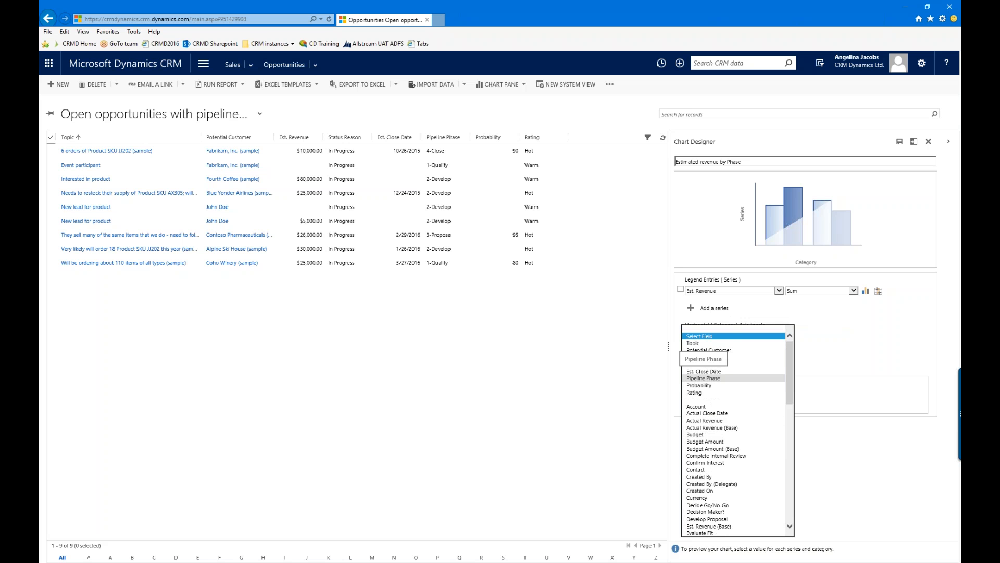
click(695, 378)
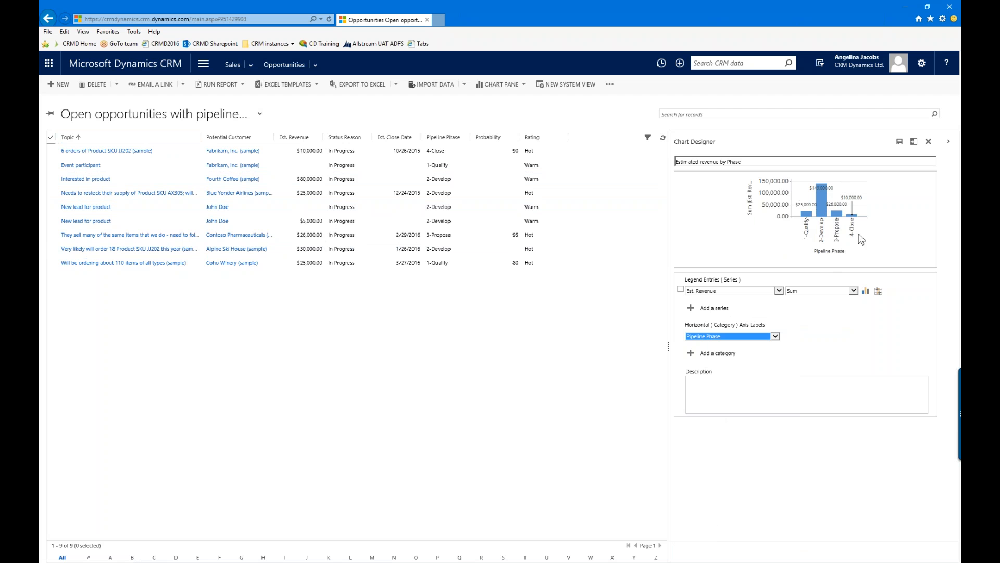
click(865, 293)
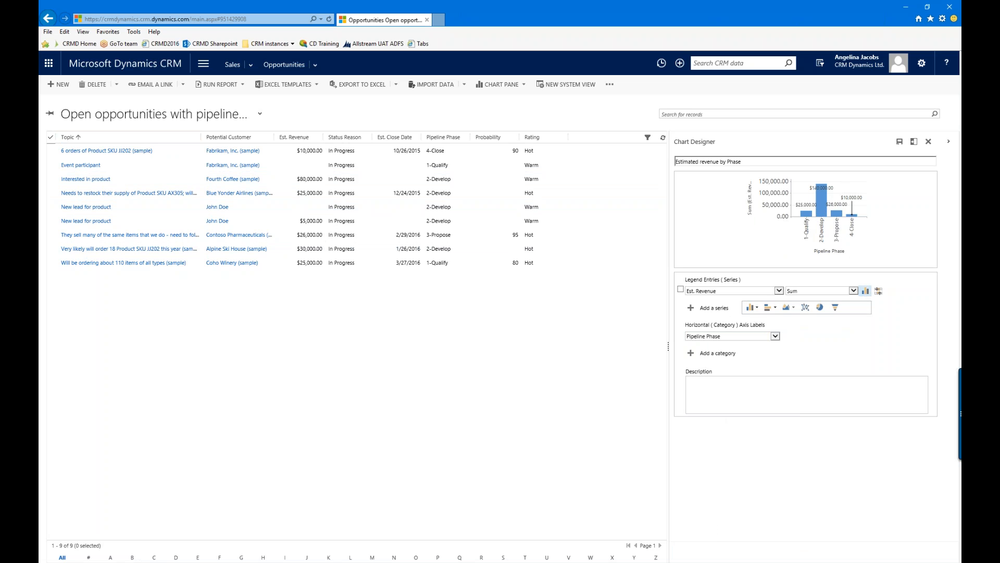
click(835, 308)
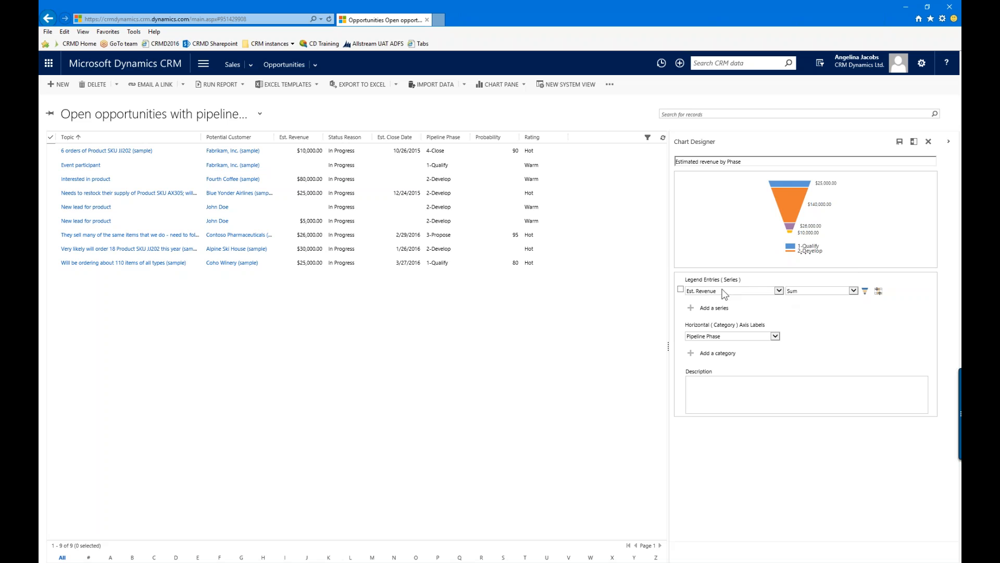
Step: Try Est. Close Date and Probability as the funnel chart's series field, and restore Est. Revenue
click(779, 291)
click(753, 309)
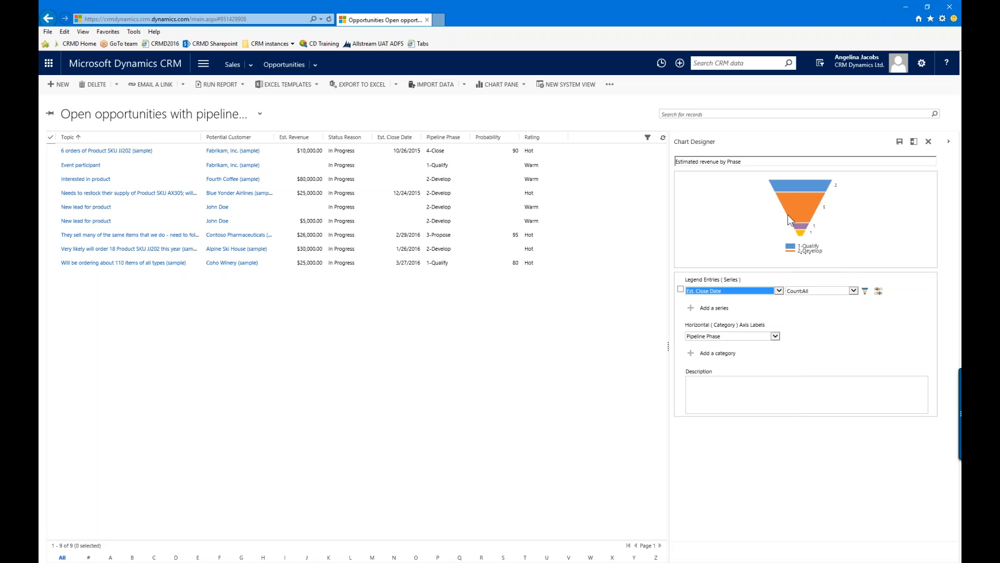
click(779, 291)
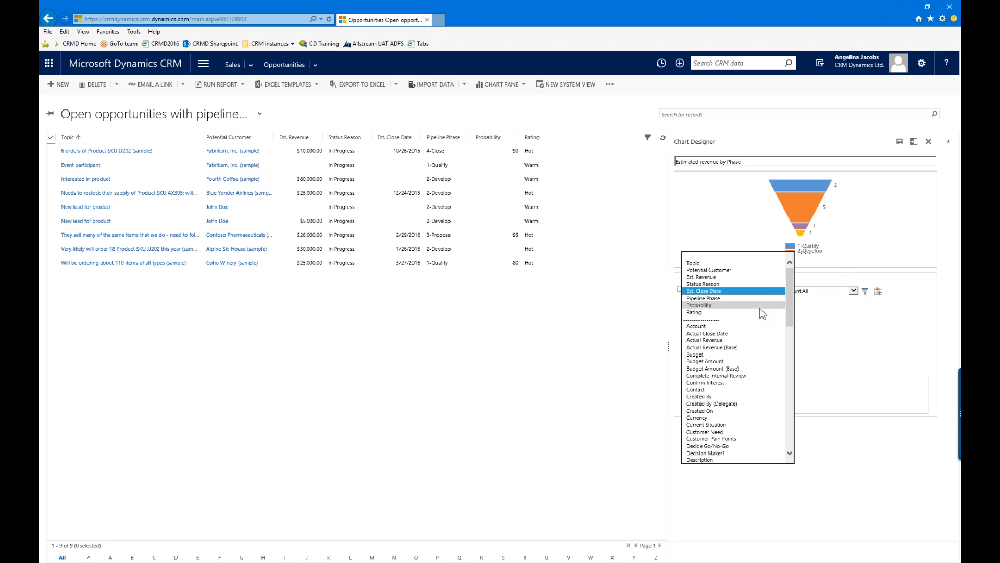
click(765, 305)
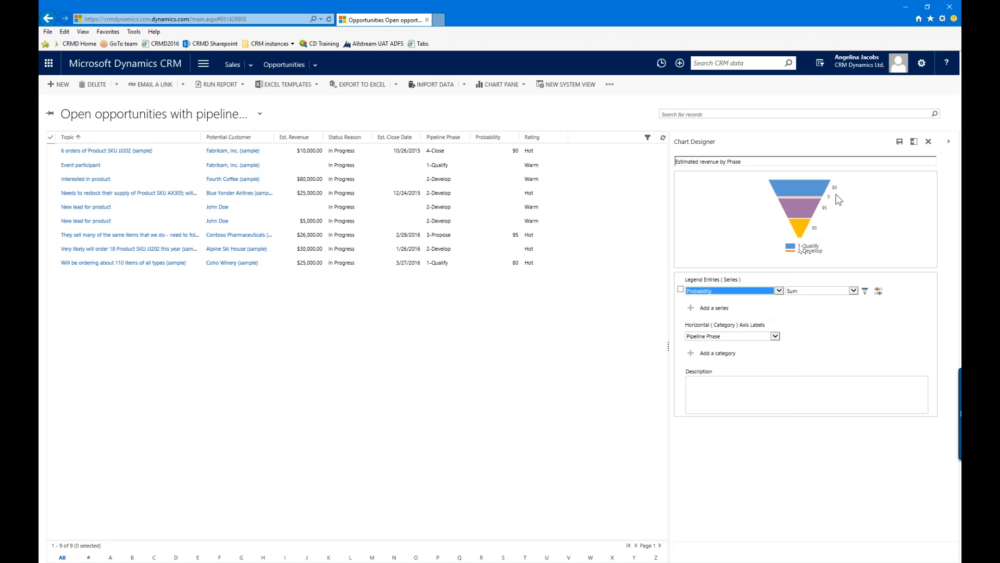
click(779, 291)
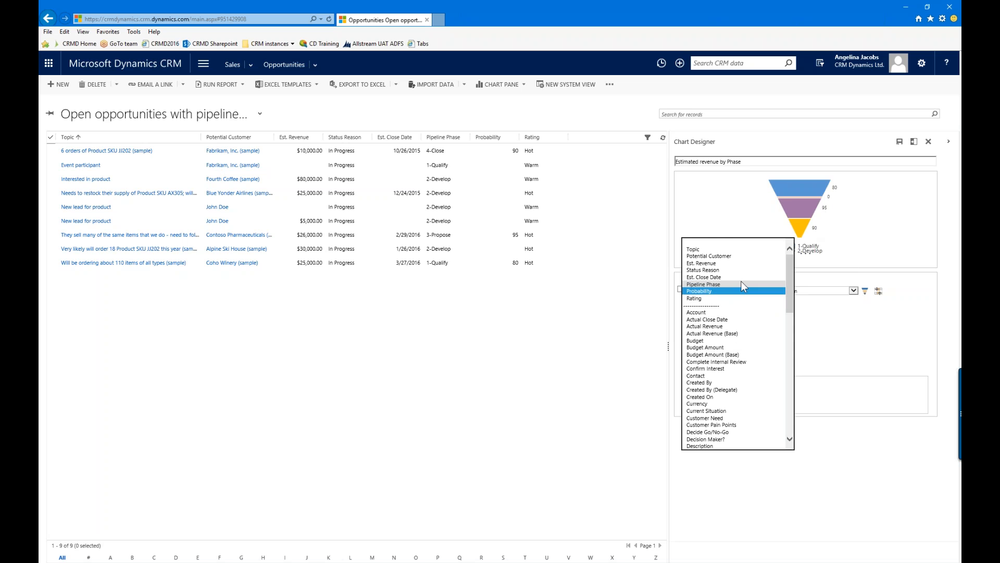
click(739, 263)
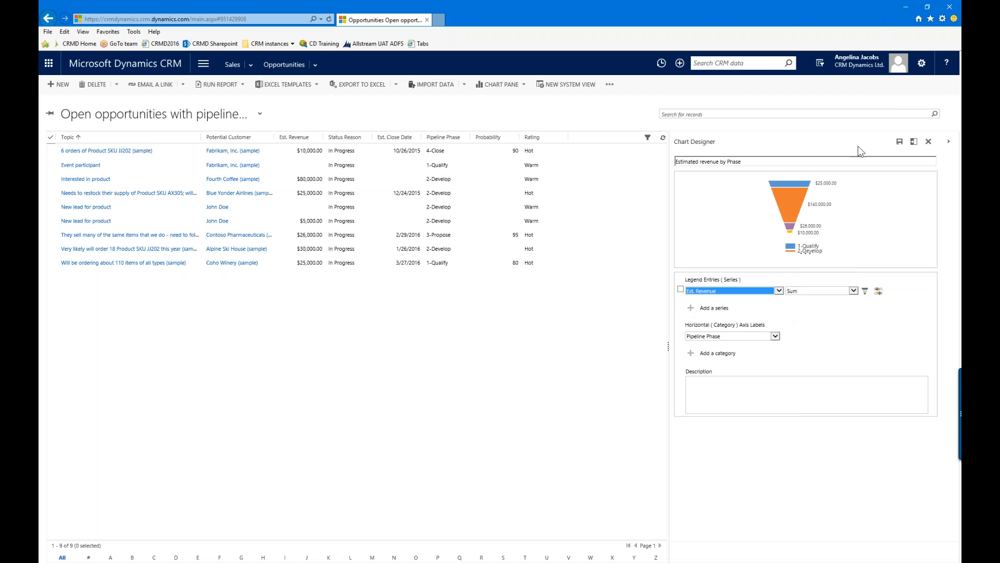
Step: Save the "Estimated revenue by Phase" chart and close the Chart Designer
click(900, 142)
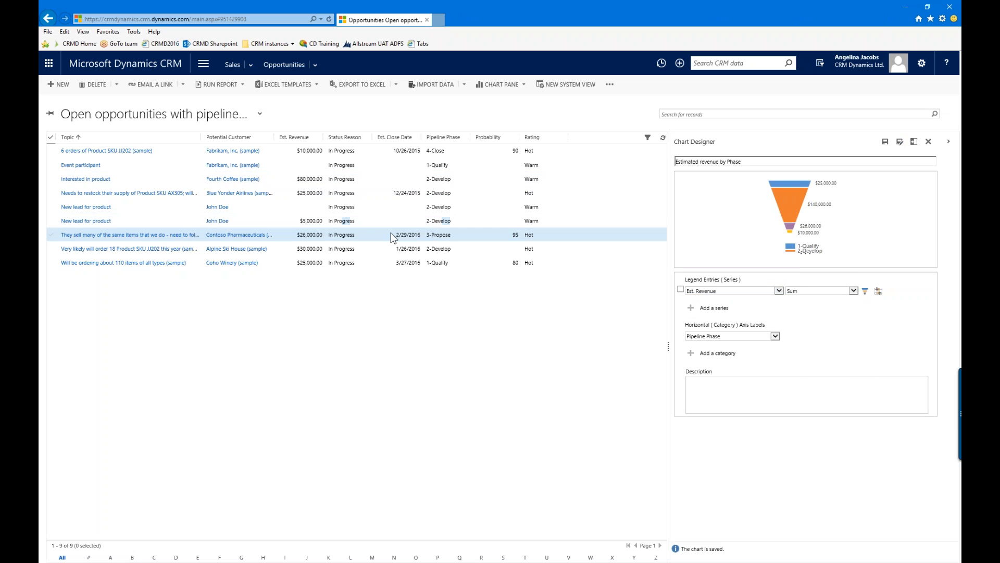
click(929, 142)
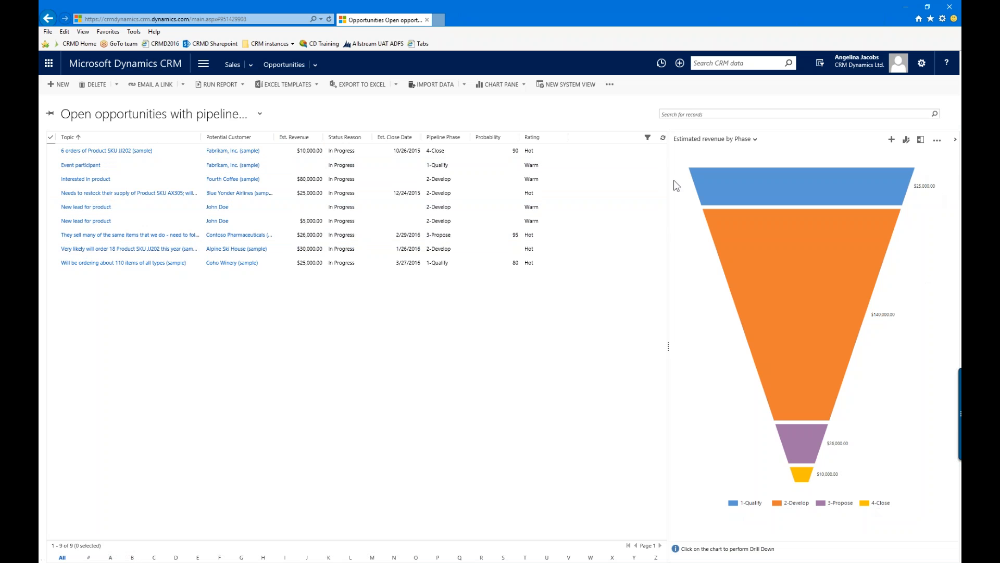
Step: View the funnel chart with the My Open Opportunities view and return to the "Open opportunities with pipeline phase" view
click(260, 114)
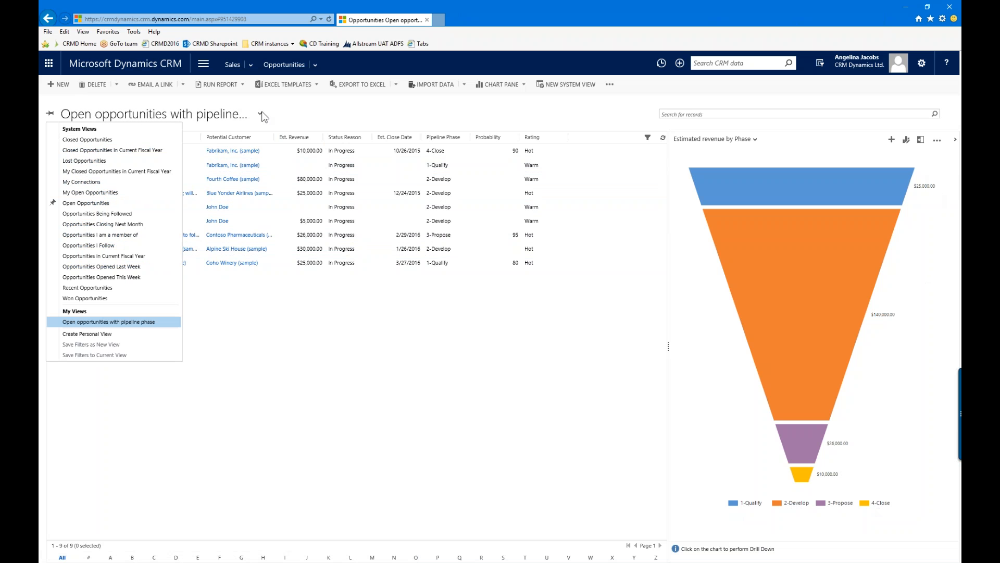
click(85, 193)
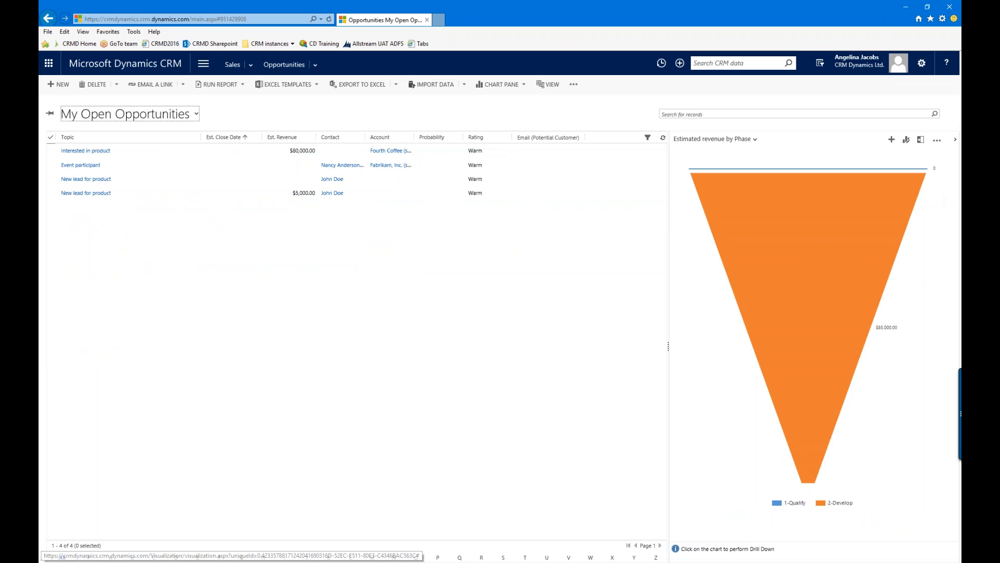
click(185, 119)
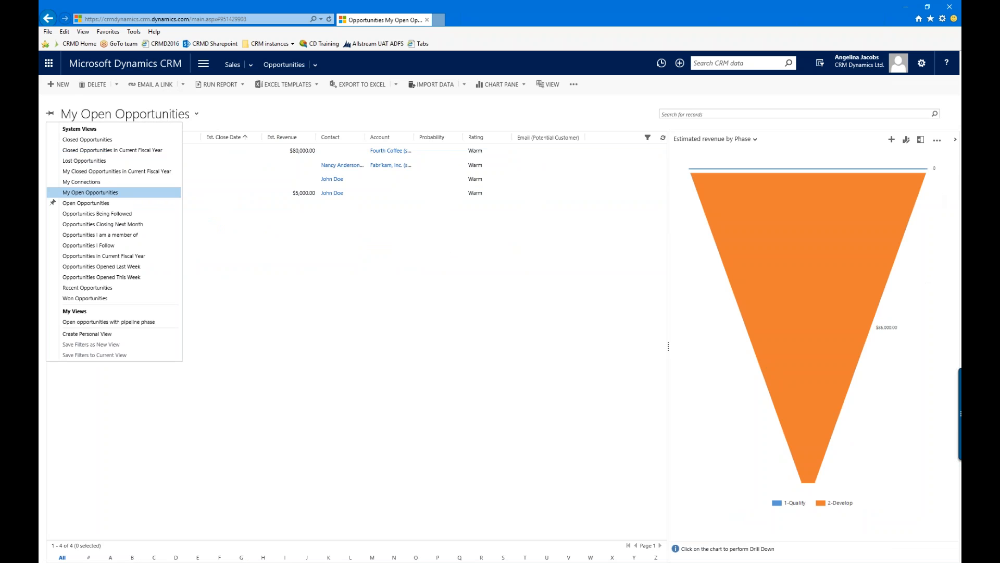
click(152, 323)
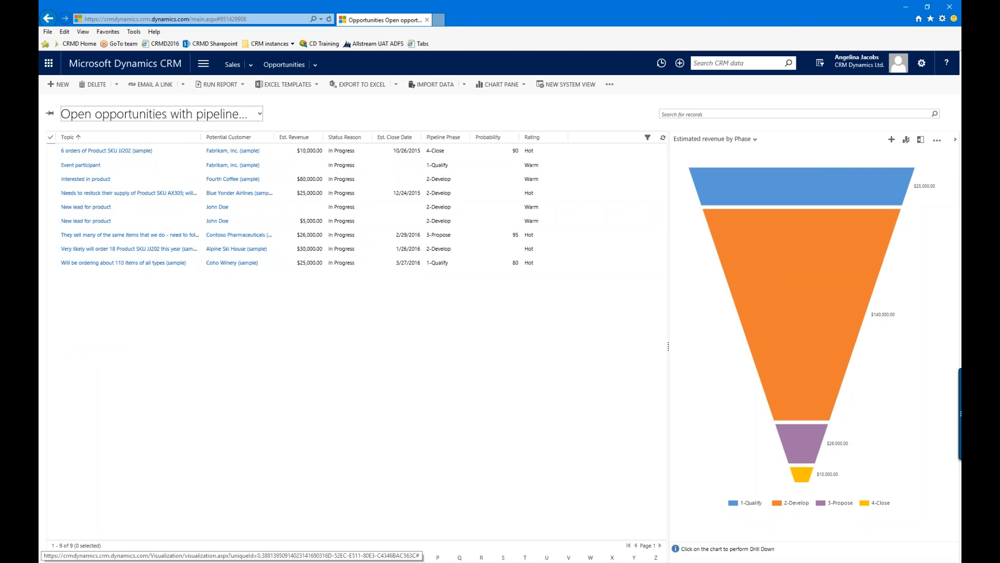
mouse_move(777, 389)
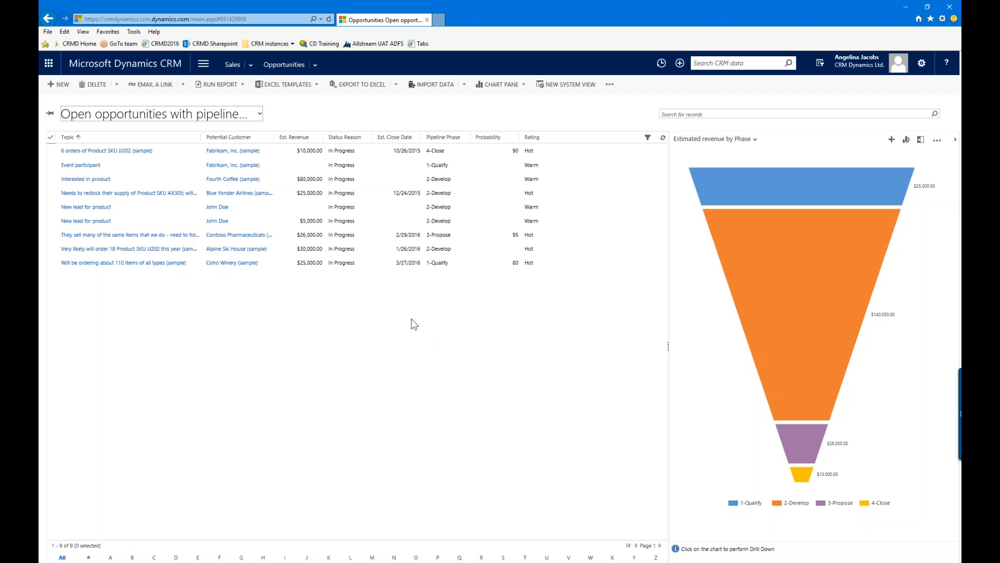
mouse_move(755, 286)
Step: Reopen the "Estimated revenue by Phase" chart for editing and change its type to Stacked Bar
click(906, 140)
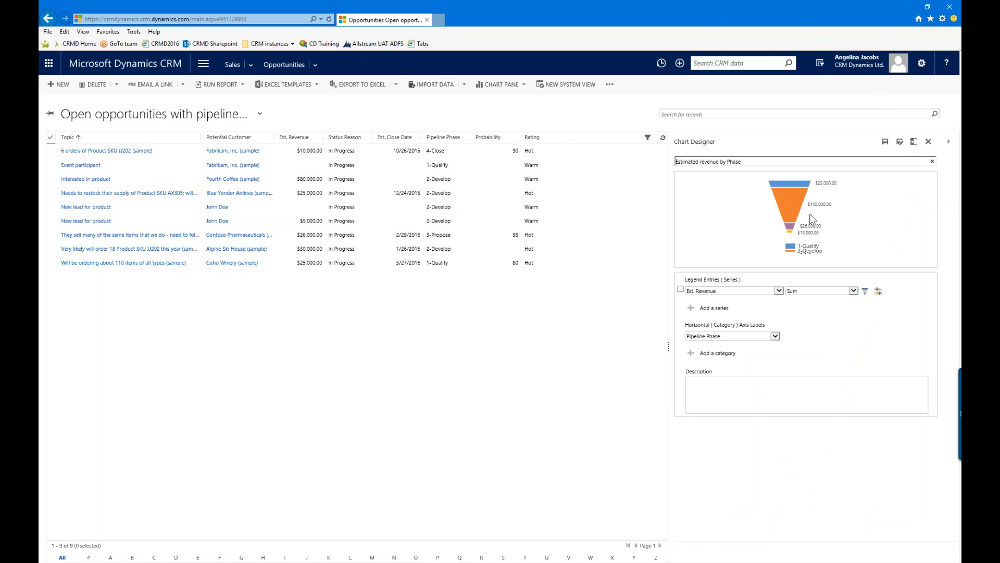
click(865, 291)
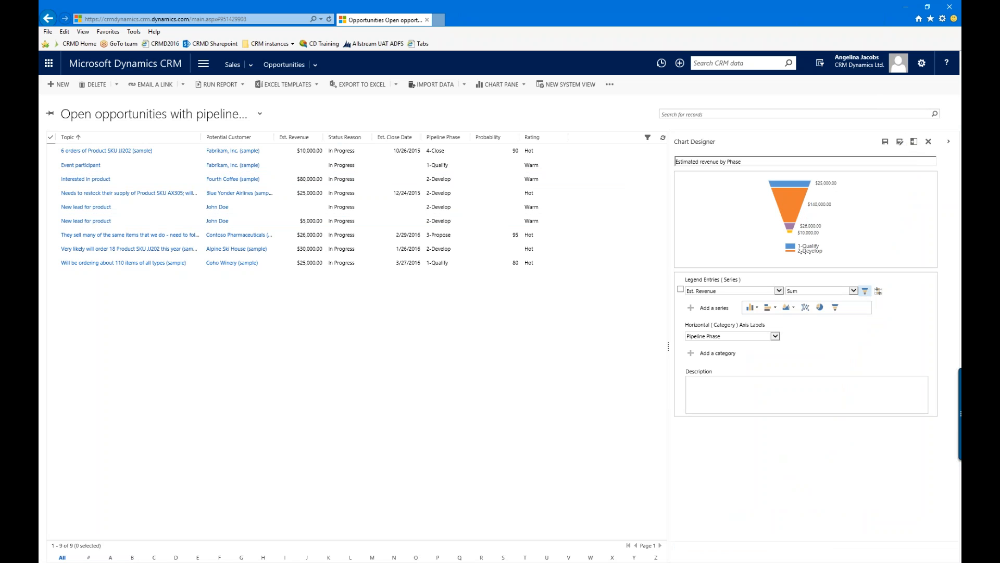
click(767, 307)
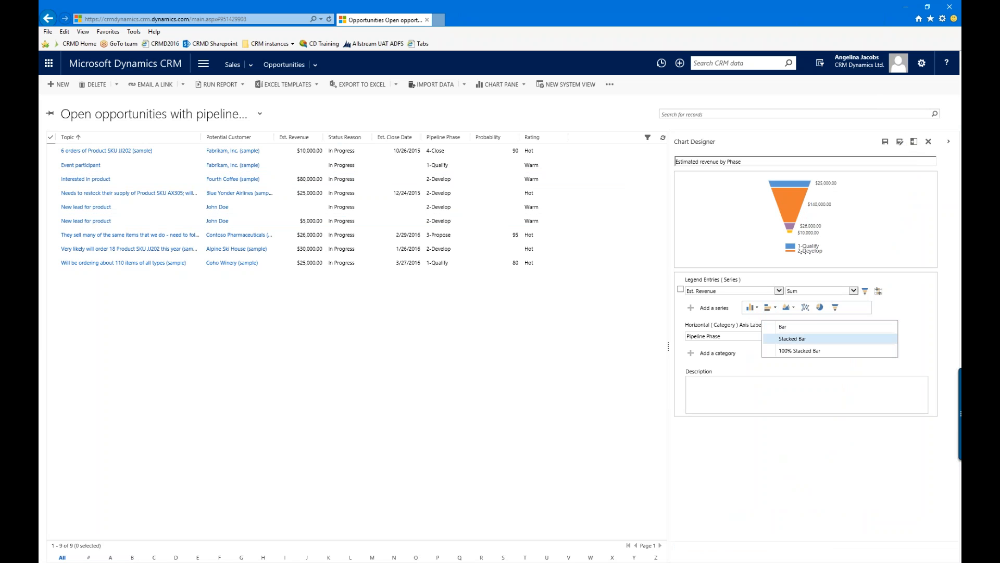
click(814, 342)
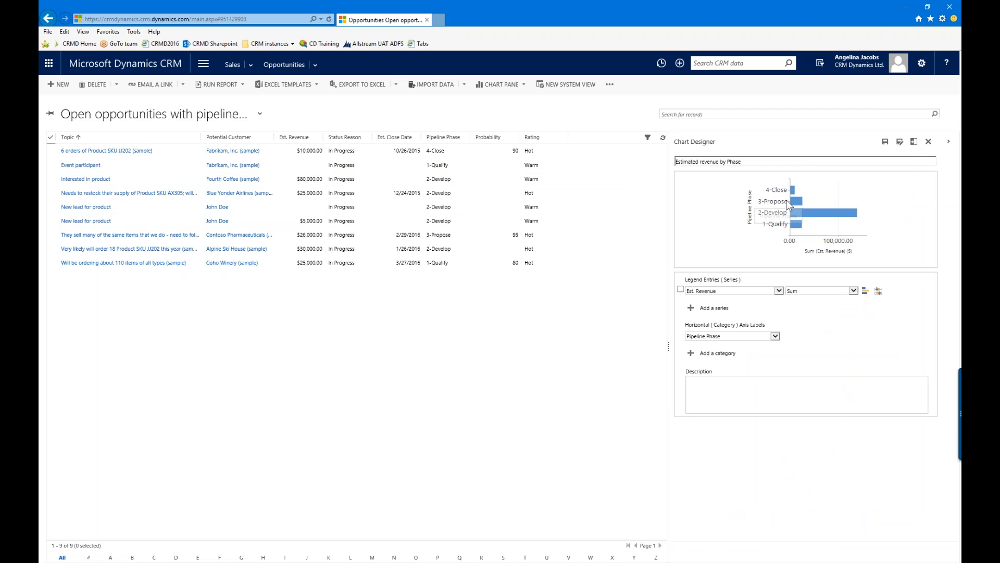
Step: Try Owner as a second category in the stacked bar chart, and remove that category again
click(722, 357)
click(775, 349)
scroll(697, 476, down, 13)
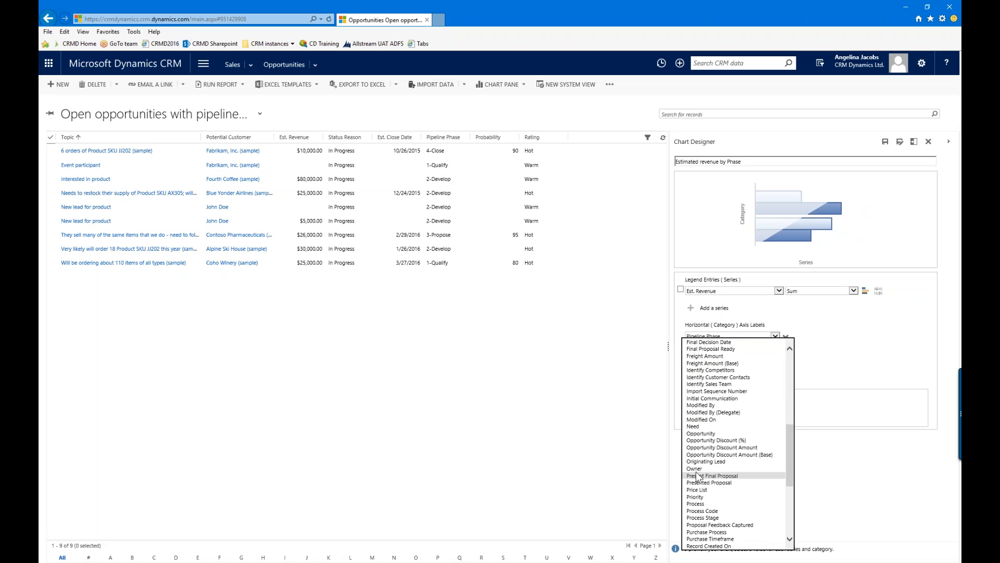
click(696, 468)
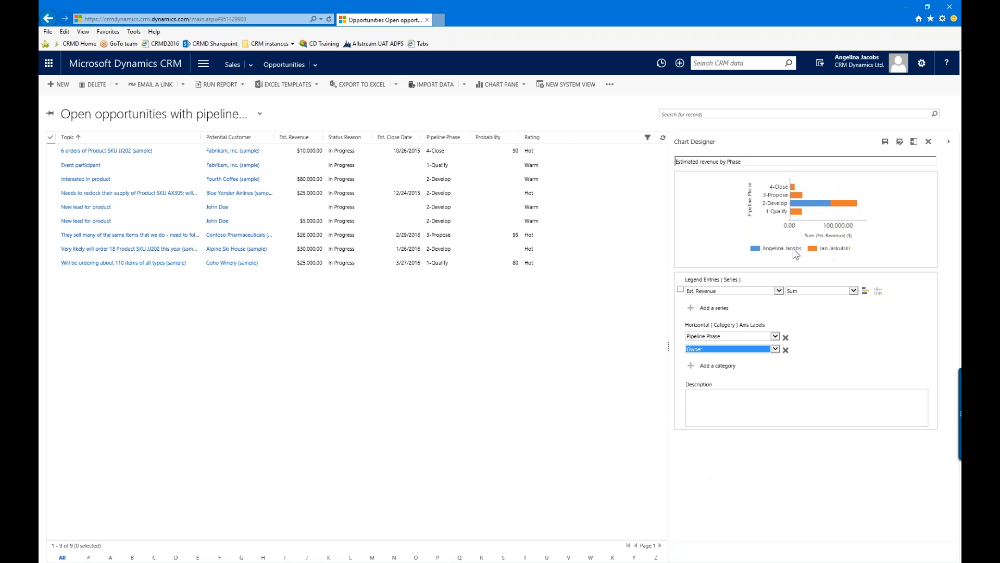
click(785, 349)
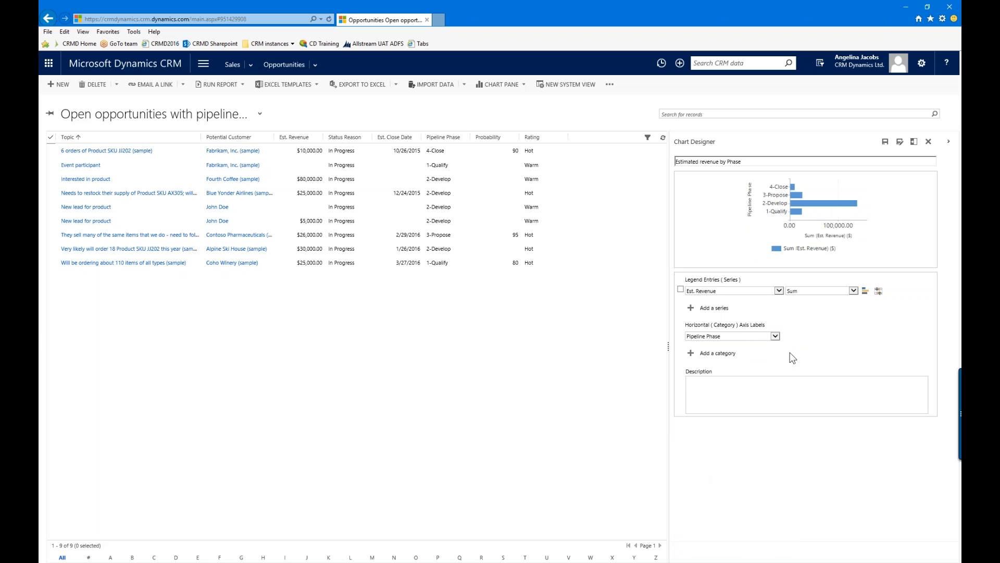
Step: Switch the "Estimated revenue by Phase" chart back to the Funnel type and close the Chart Designer, discarding the unsaved changes
click(865, 290)
click(835, 308)
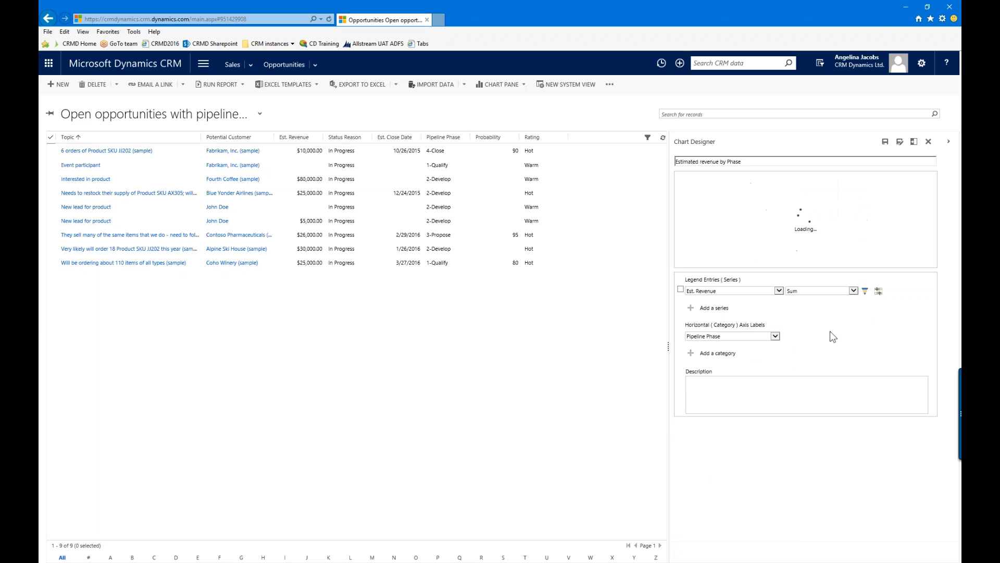
click(929, 142)
drag(519, 268, 460, 260)
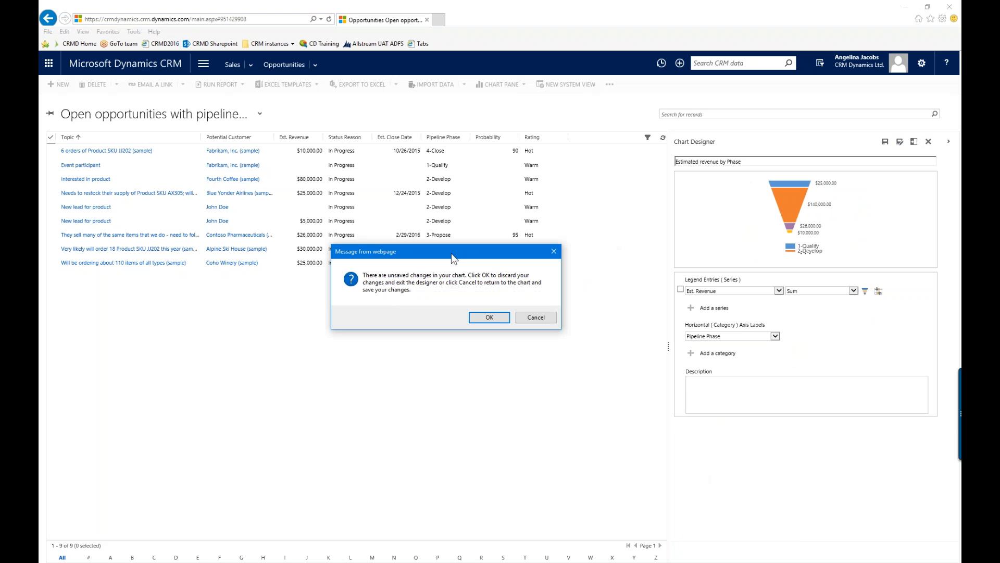
click(488, 317)
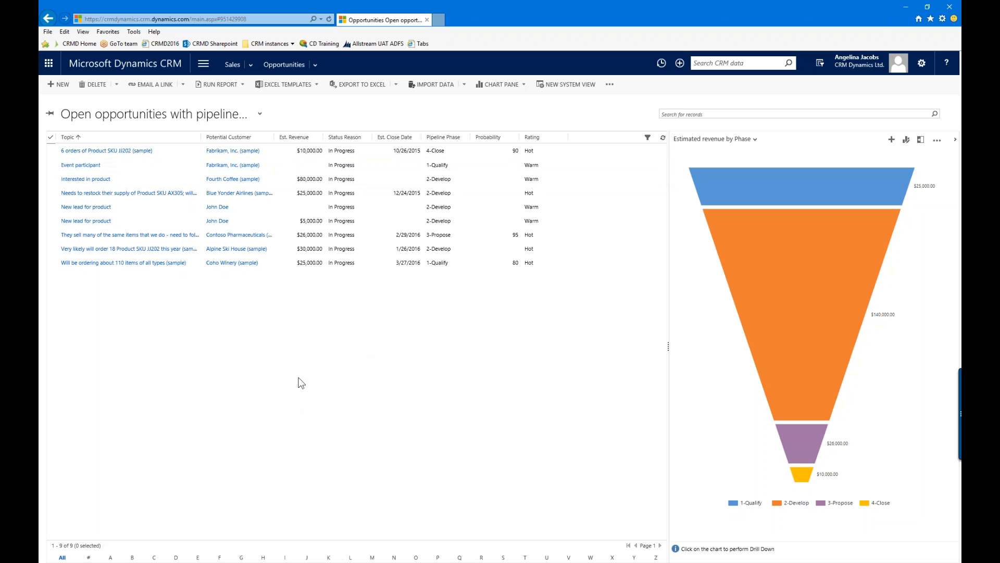
Step: Open Customize the System from the Customizations settings and enlarge the default solution window
click(205, 64)
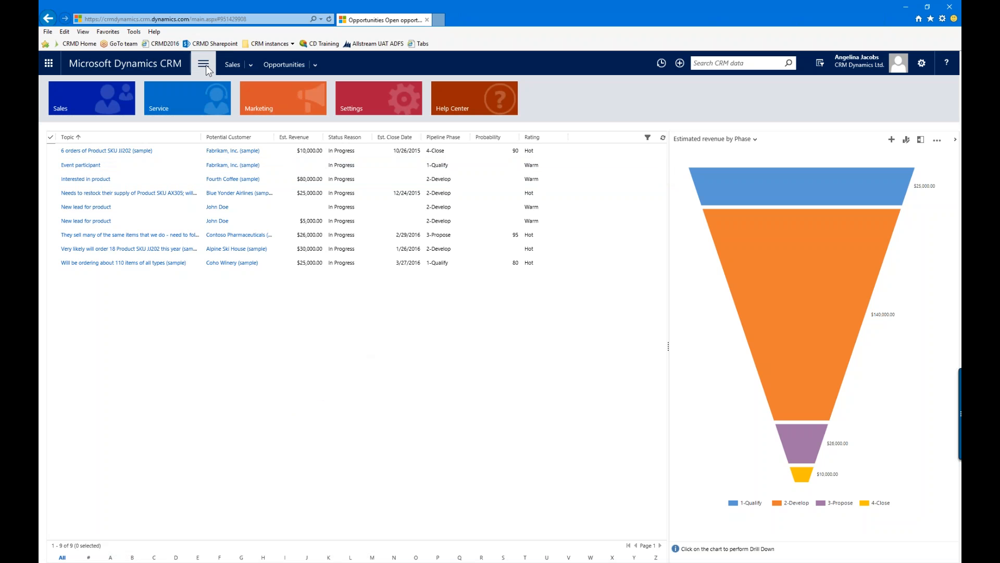
click(376, 96)
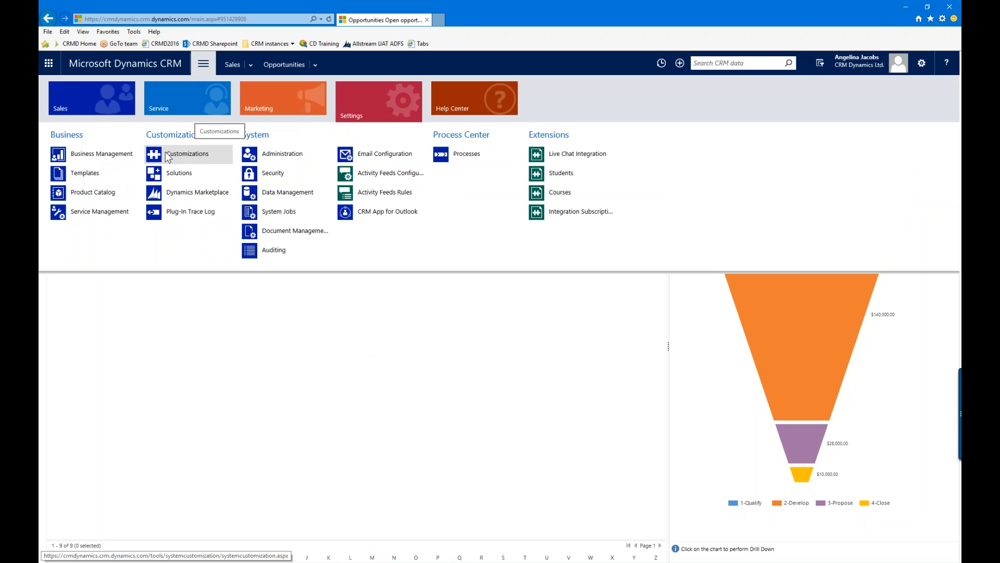
click(199, 153)
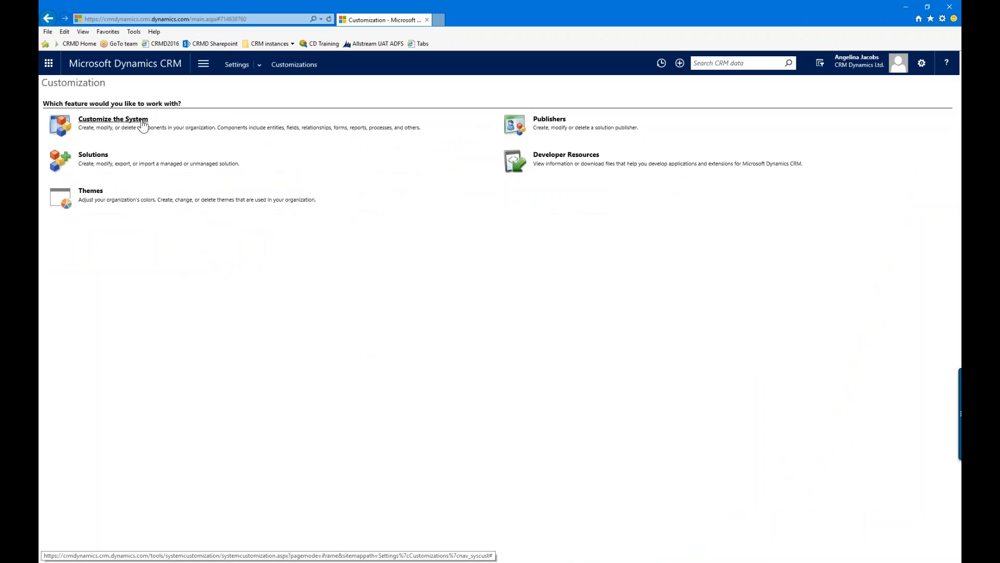
click(134, 121)
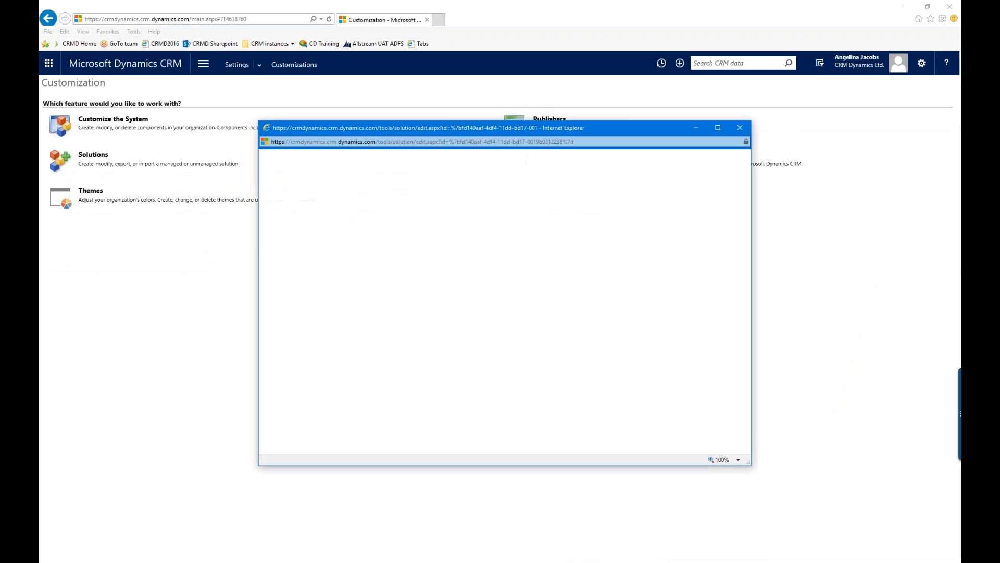
drag(259, 121, 80, 16)
drag(750, 464, 842, 527)
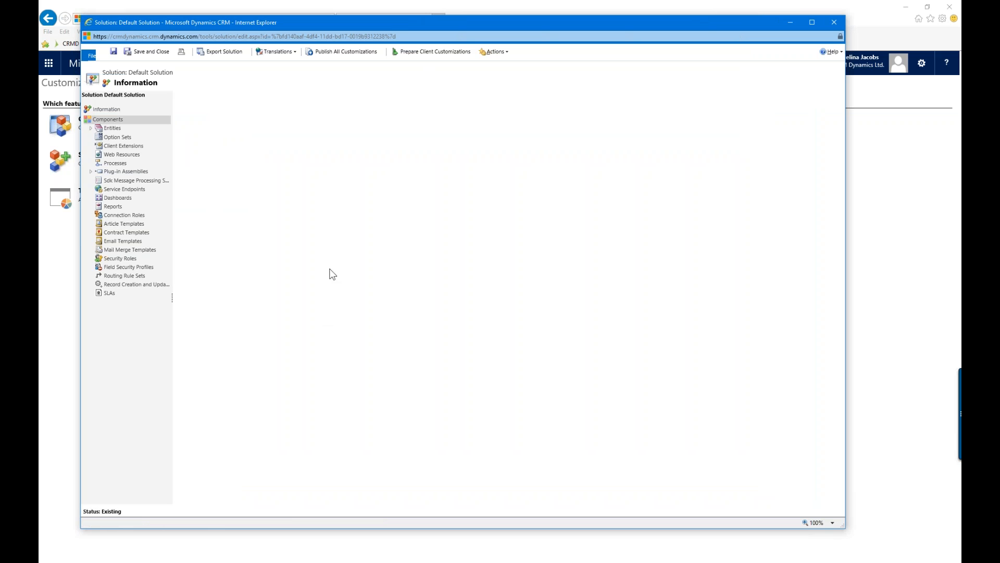
Step: Expand the Lead entity in the default solution and open its list of views
click(91, 128)
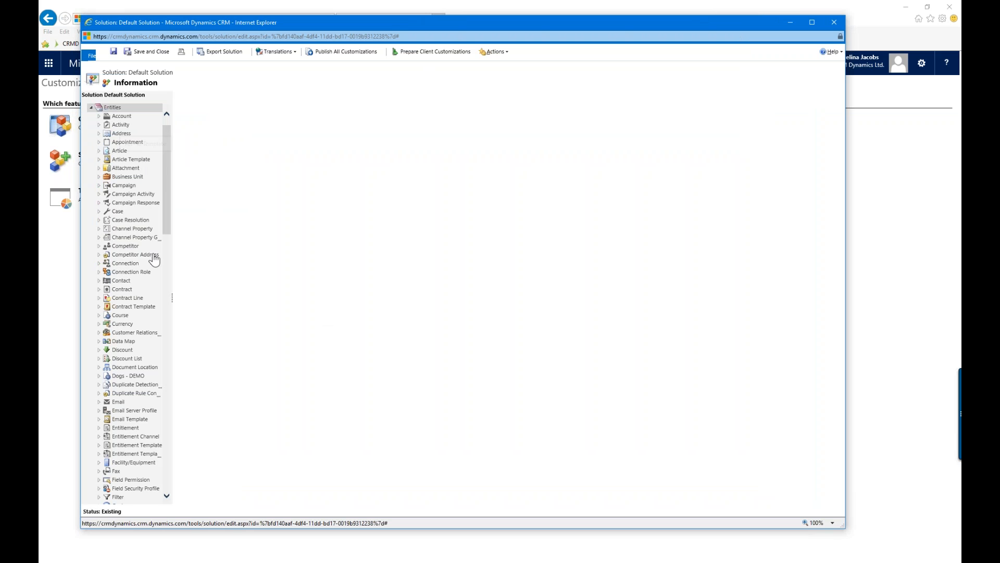
scroll(123, 250, down, 5)
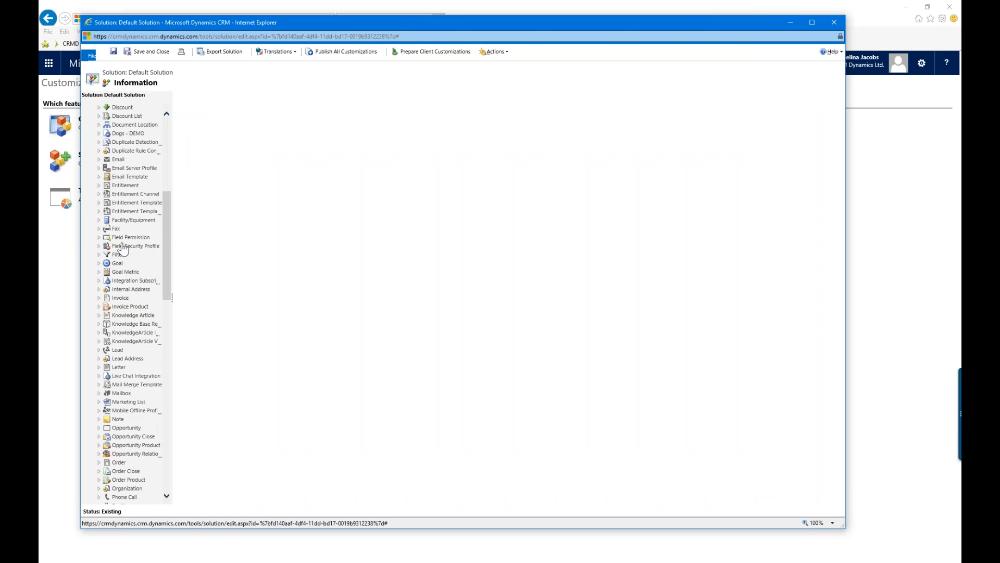
scroll(149, 213, down, 3)
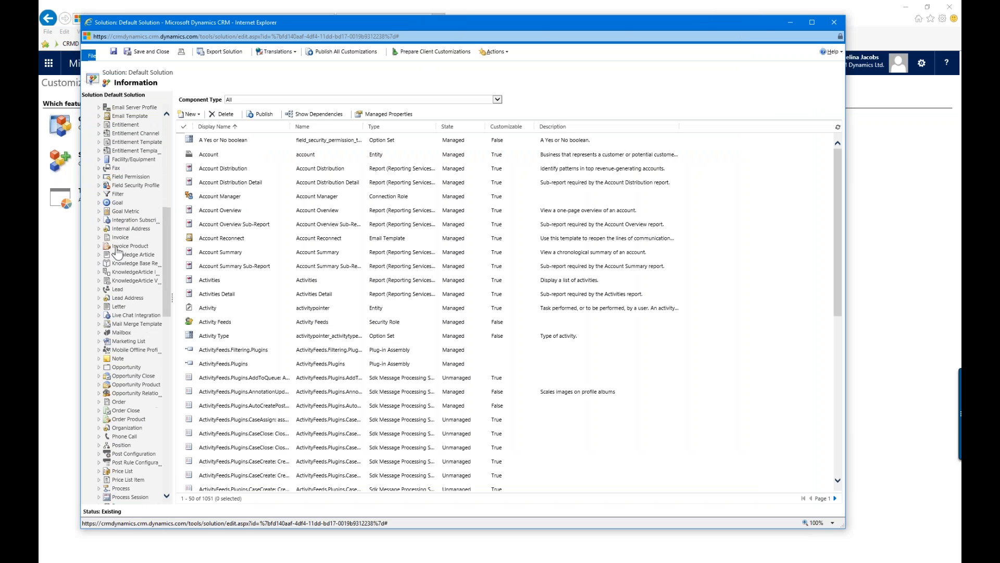
click(101, 290)
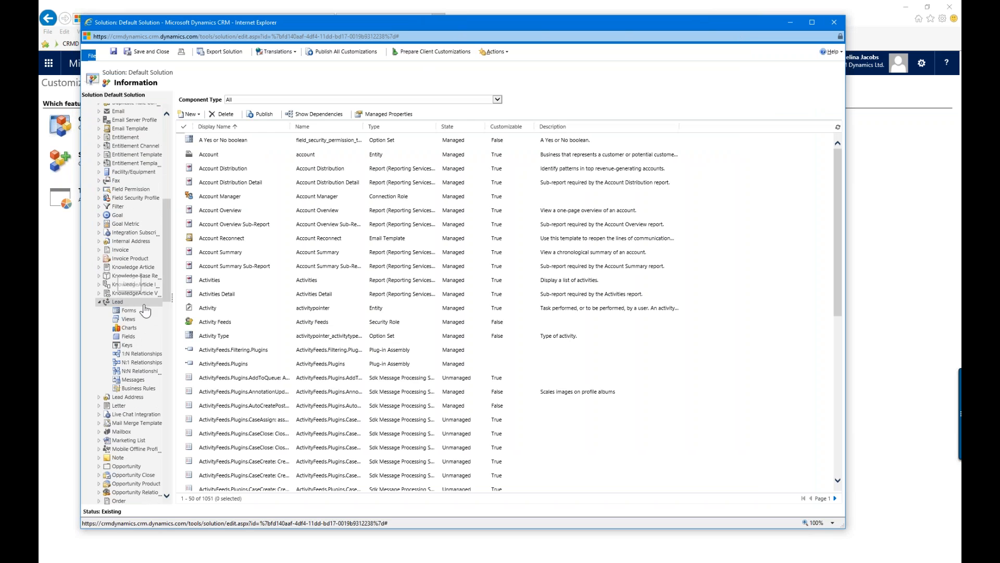
click(128, 319)
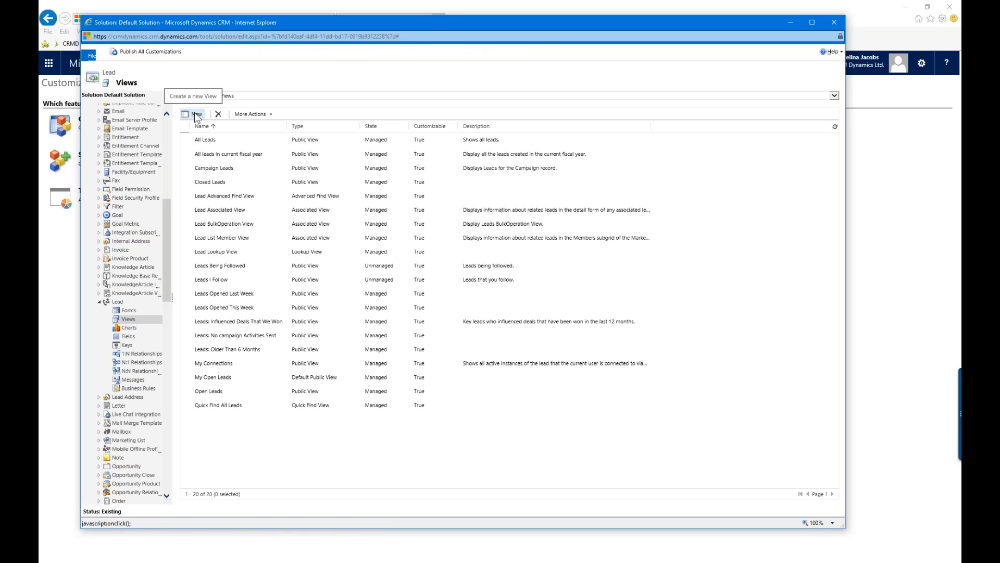
Step: Open the Open Leads system view in an enlarged editor window and review its filter criteria
double_click(234, 391)
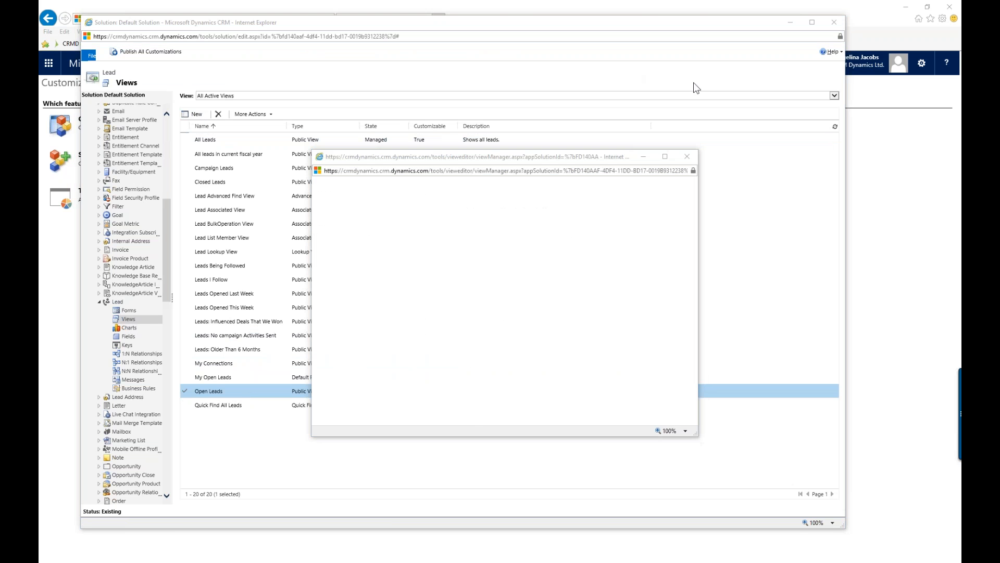
drag(579, 157, 433, 70)
drag(553, 350, 730, 480)
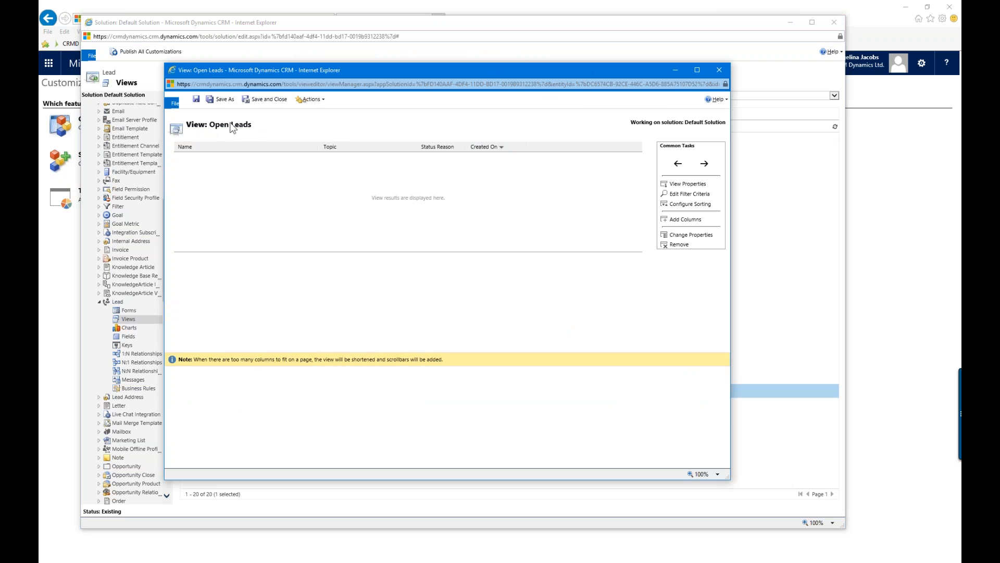
click(698, 195)
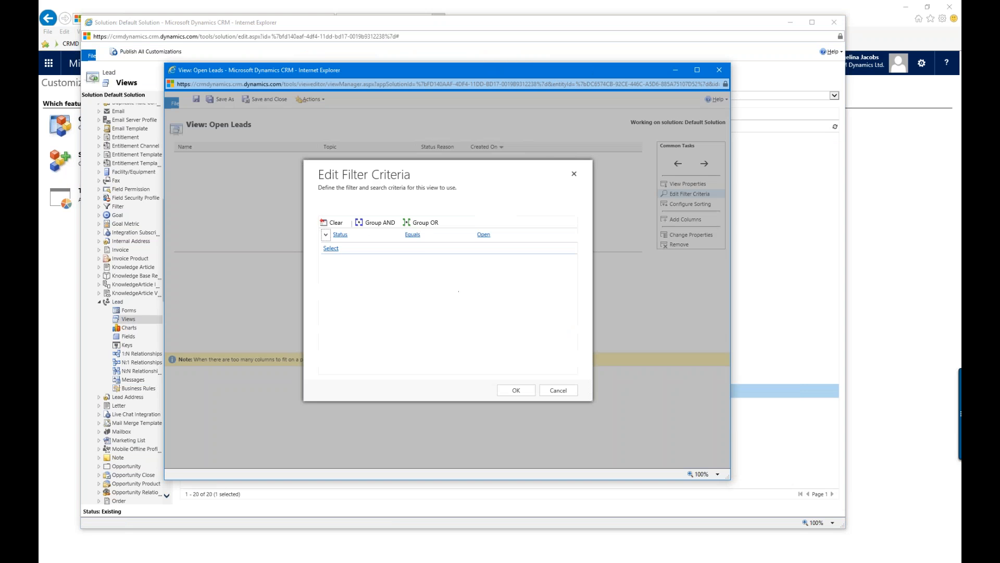
click(335, 248)
click(558, 391)
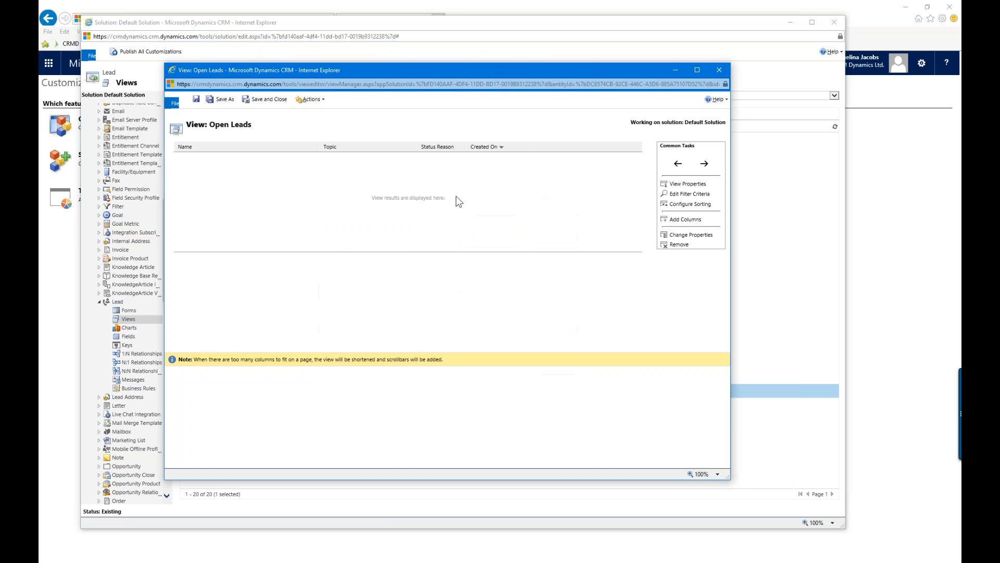
Step: Add the Owner column to the Open Leads view directly after the Status Reason column
click(260, 148)
click(364, 147)
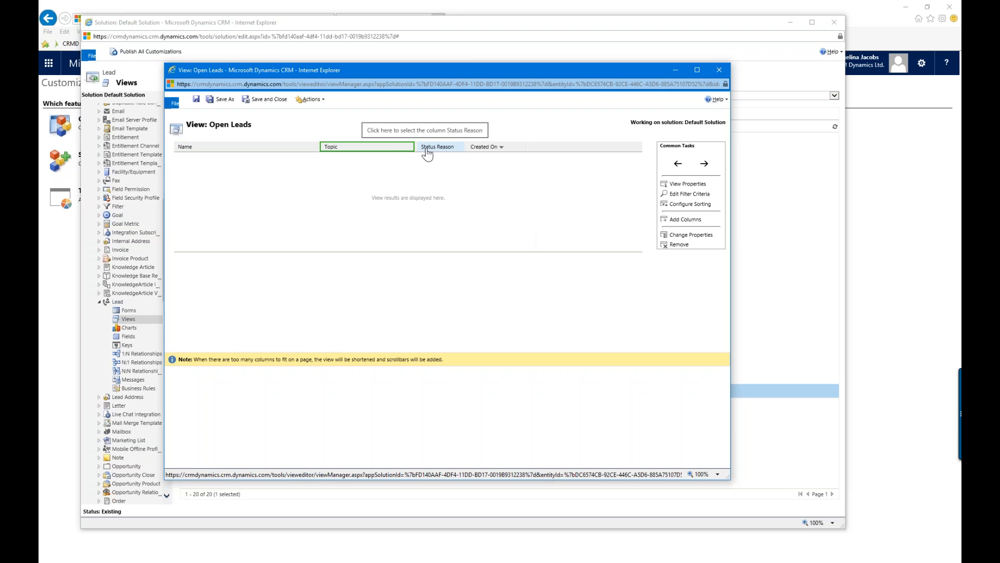
click(427, 149)
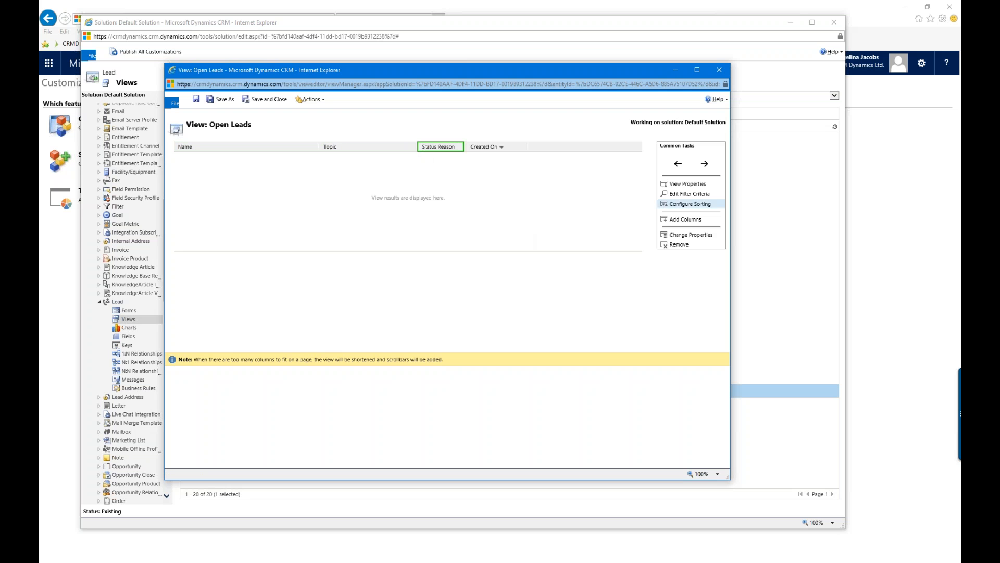
click(662, 220)
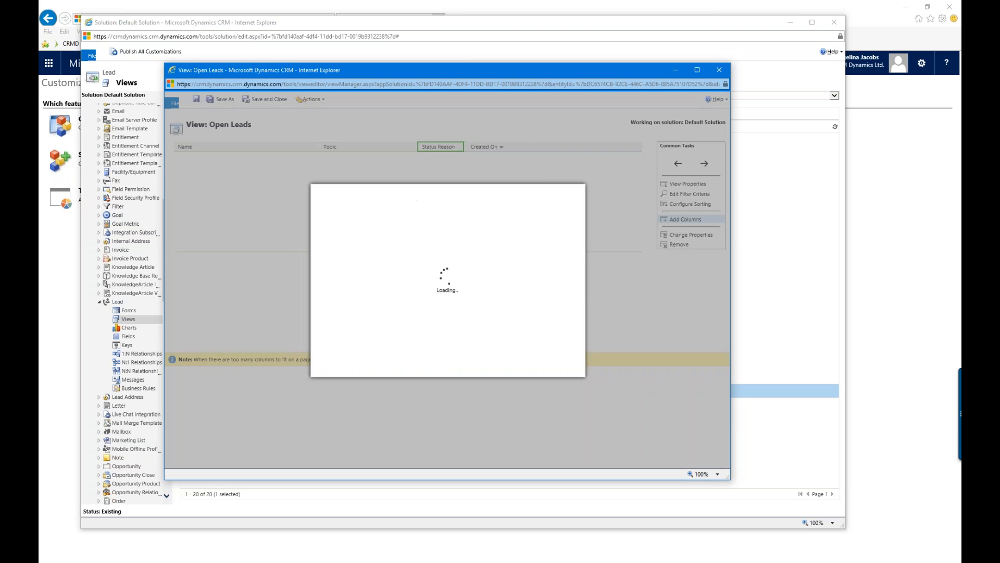
scroll(400, 301, down, 15)
scroll(399, 305, down, 5)
click(380, 296)
click(509, 366)
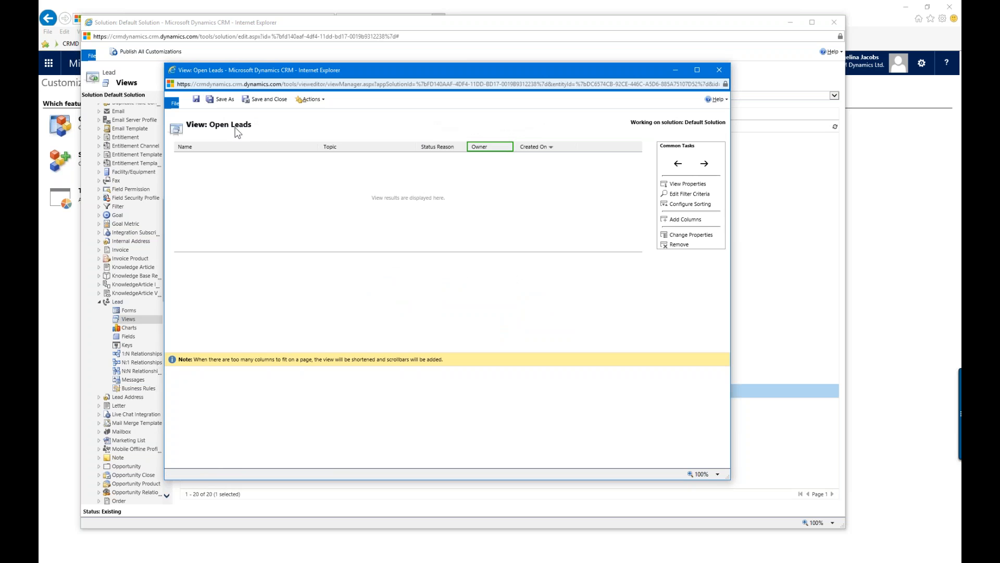
Step: Save the modified view as a new one named "Open Leads for demo" and close the view editor
click(225, 98)
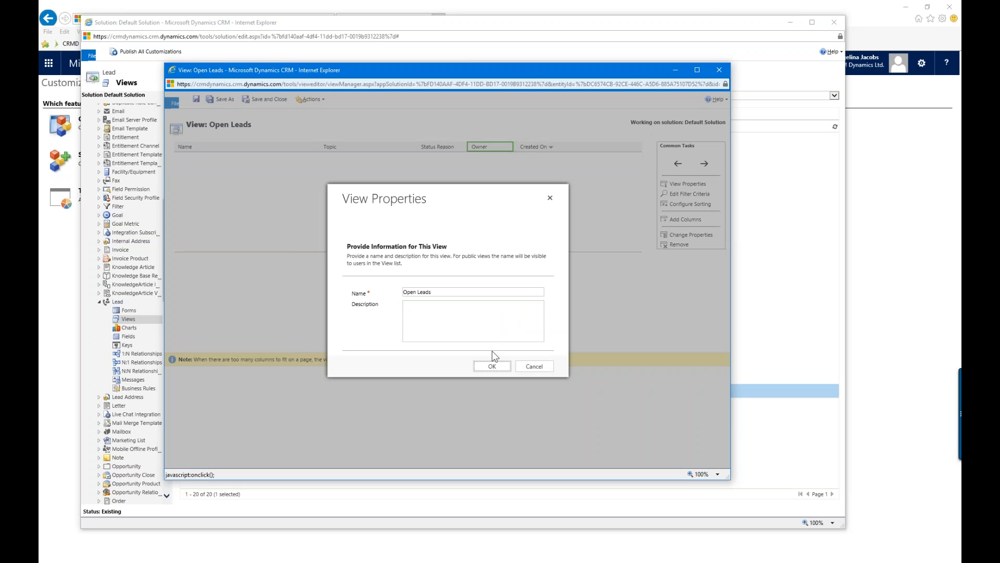
click(460, 293)
text(for demo)
click(492, 366)
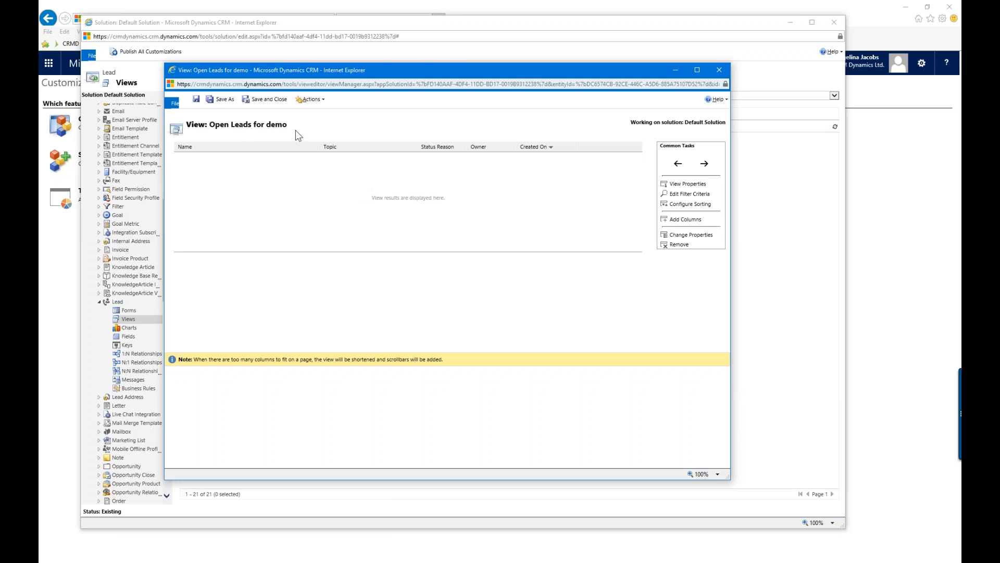
click(708, 83)
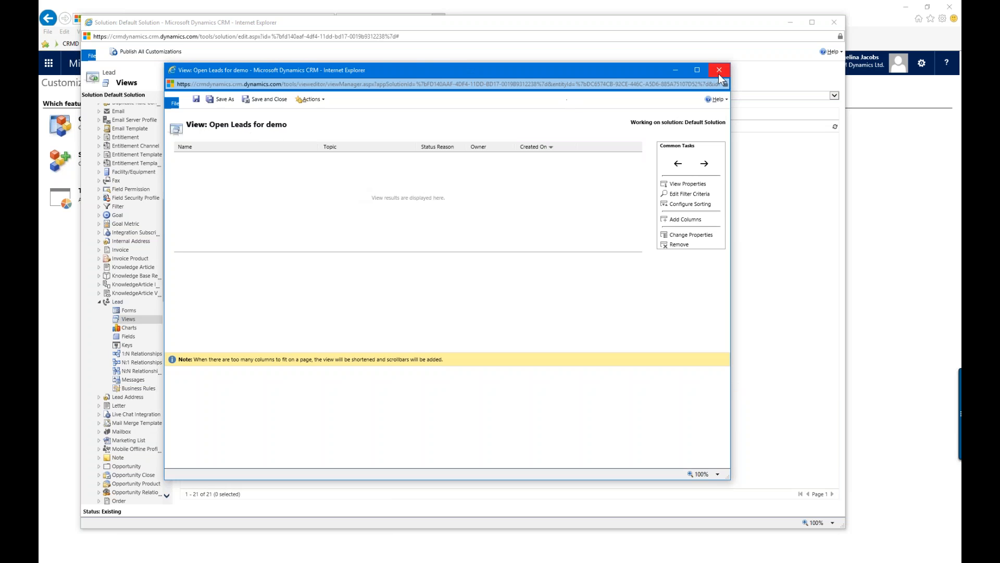
click(719, 71)
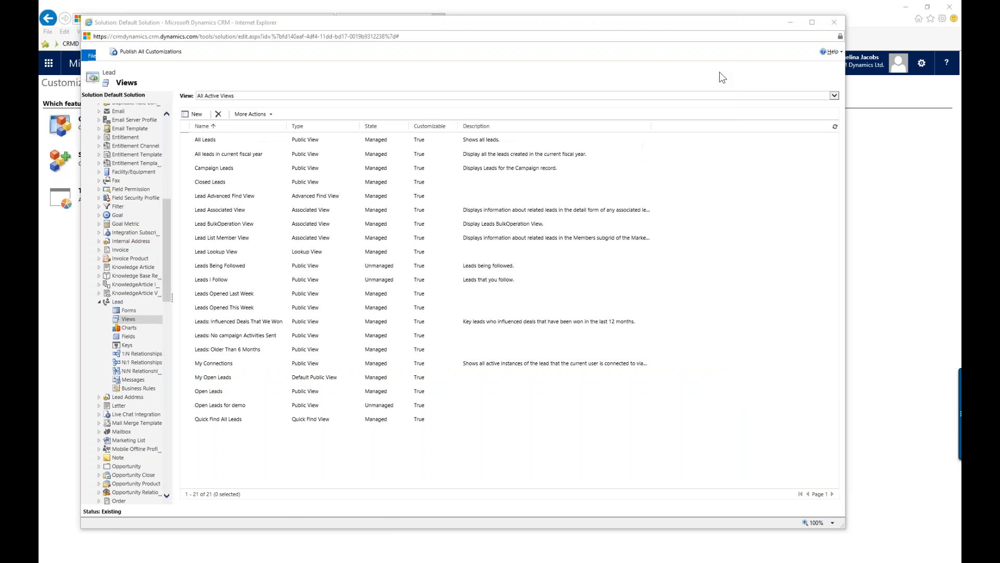
Step: Create a new system chart for the Lead entity as a Bar chart, previewed with the "Open Leads for demo" view
click(129, 328)
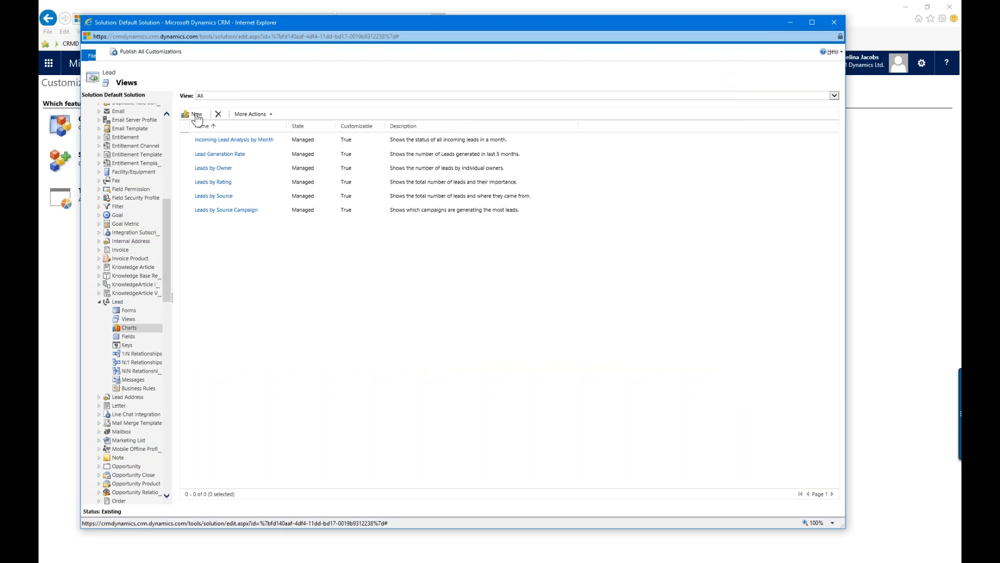
click(196, 116)
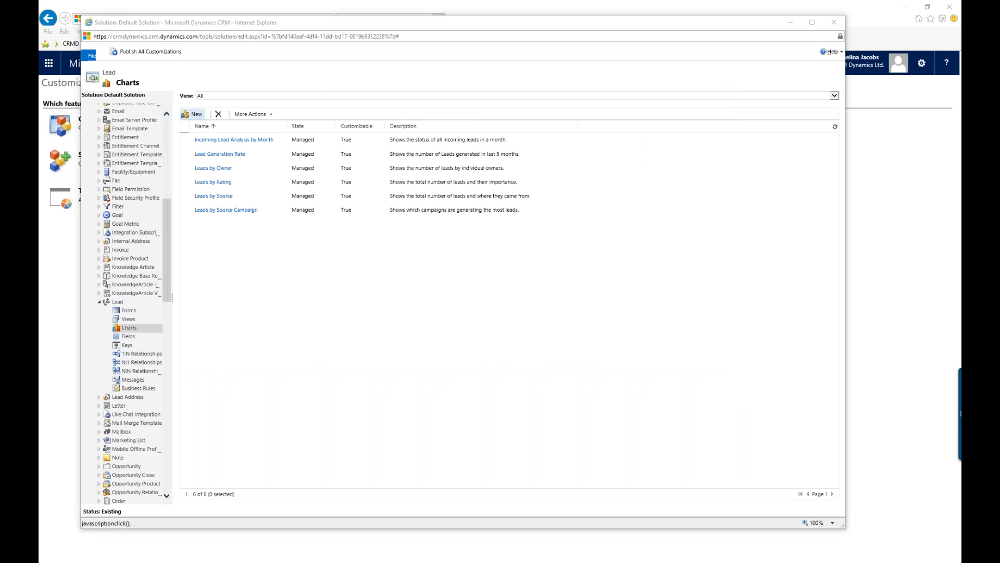
click(192, 114)
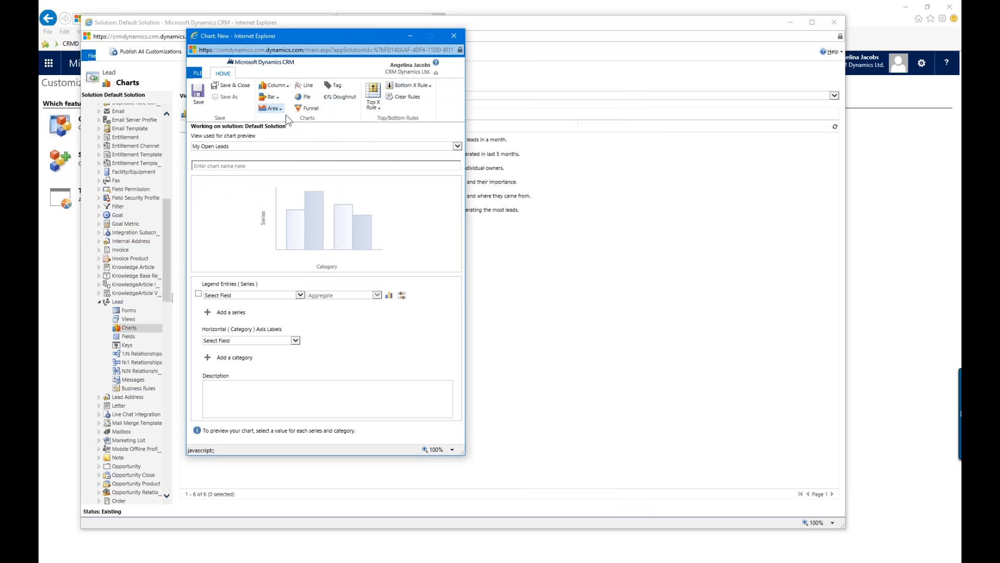
click(273, 98)
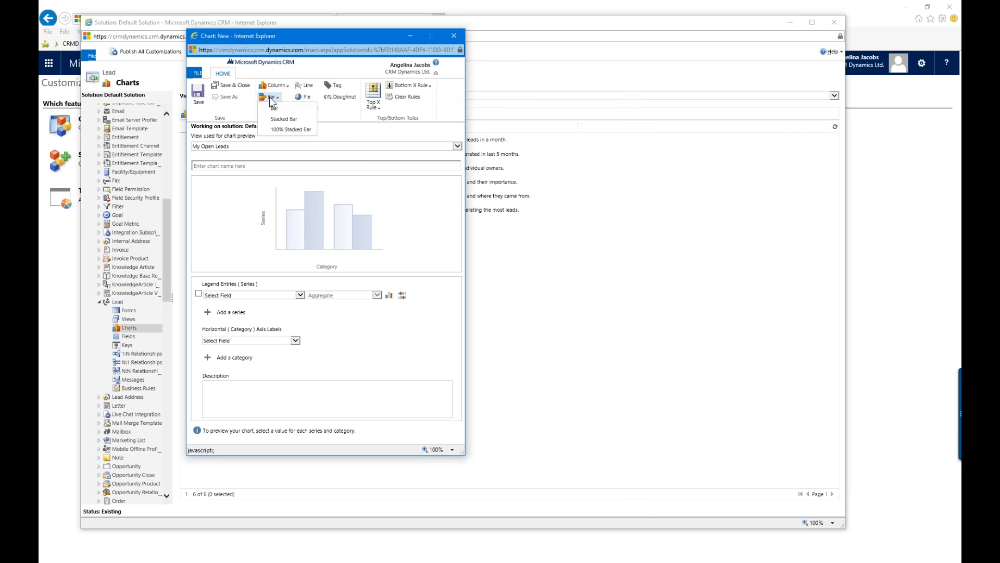
click(274, 109)
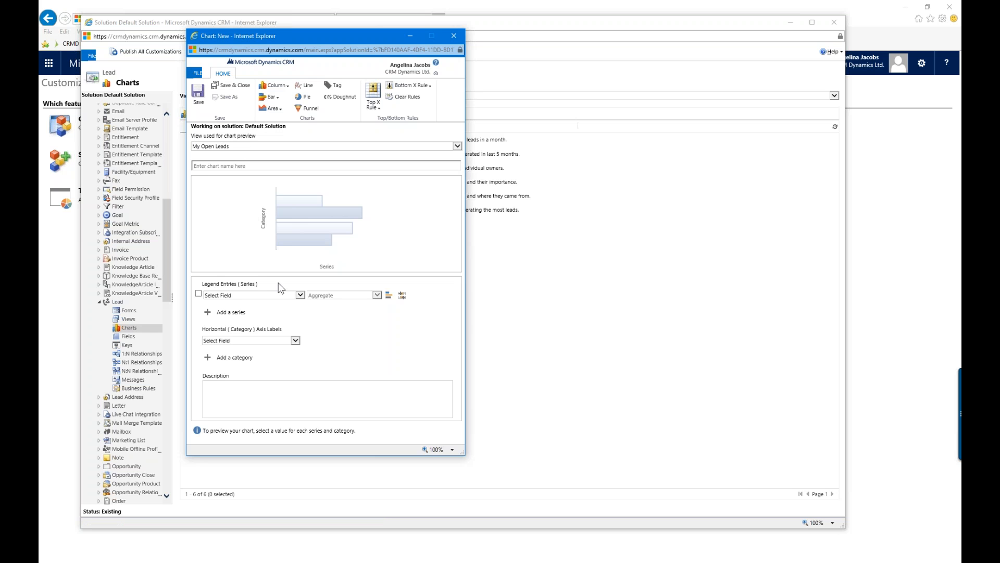
click(242, 146)
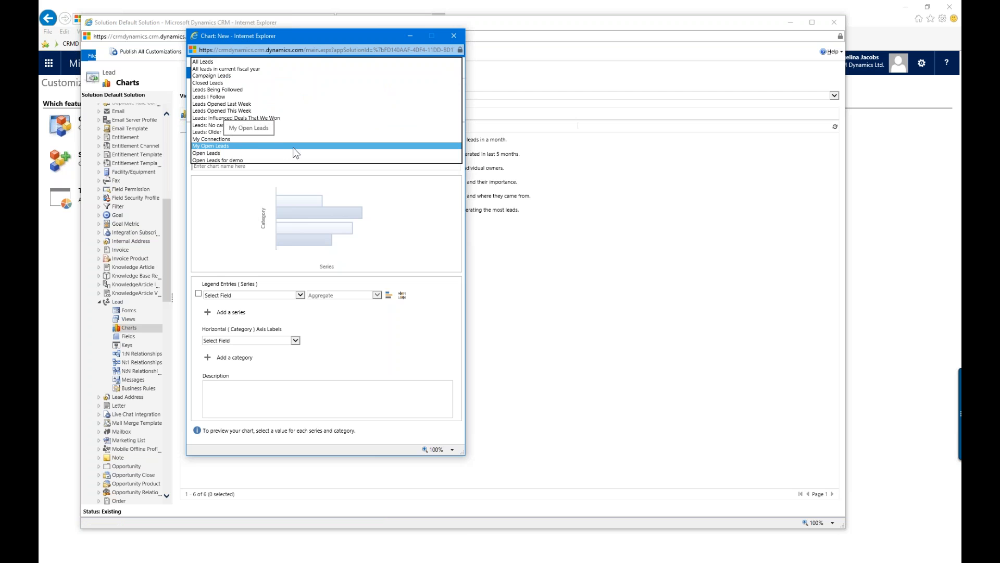
click(222, 161)
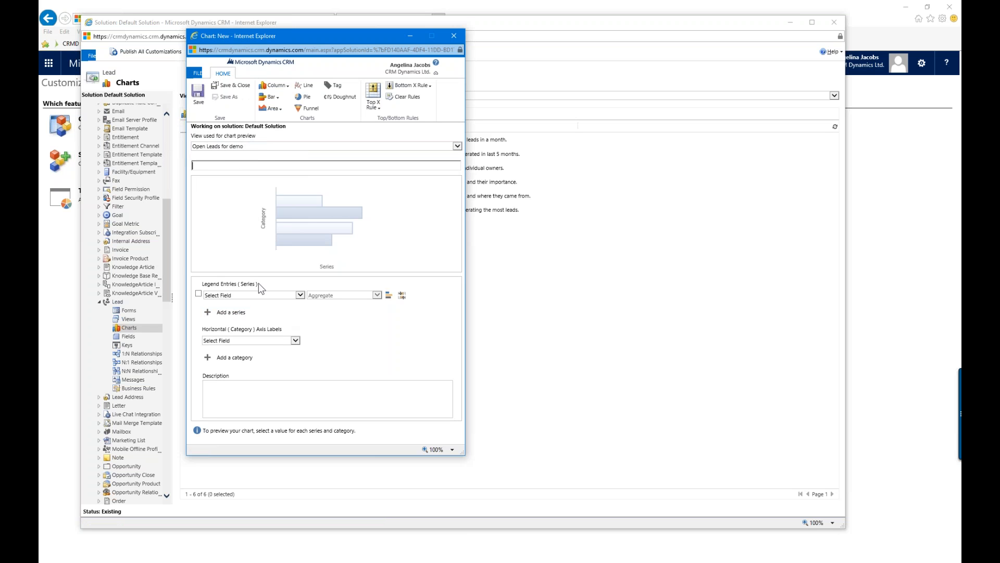
Step: Set the chart's series to the Name field with the Count:All aggregate
click(300, 295)
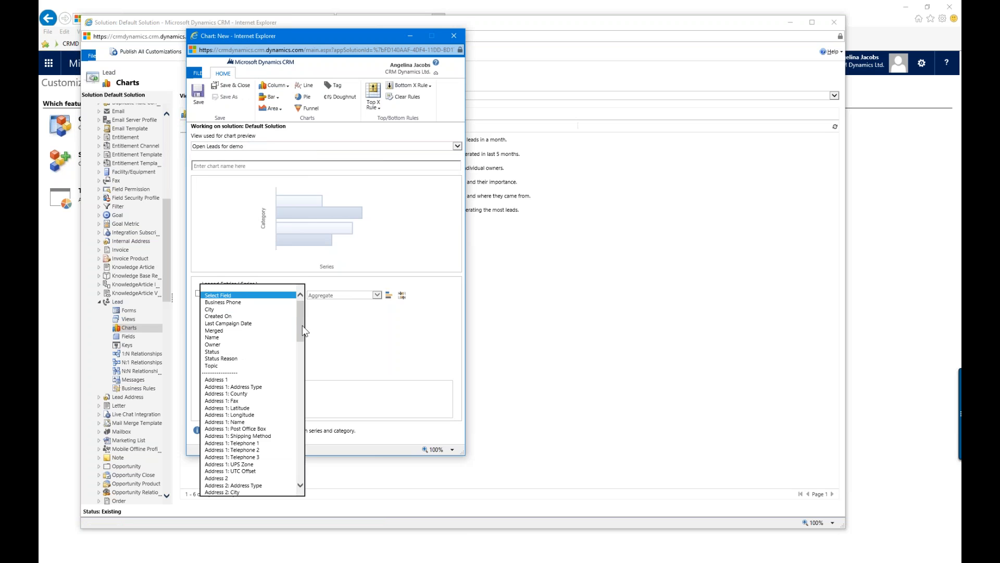
click(212, 338)
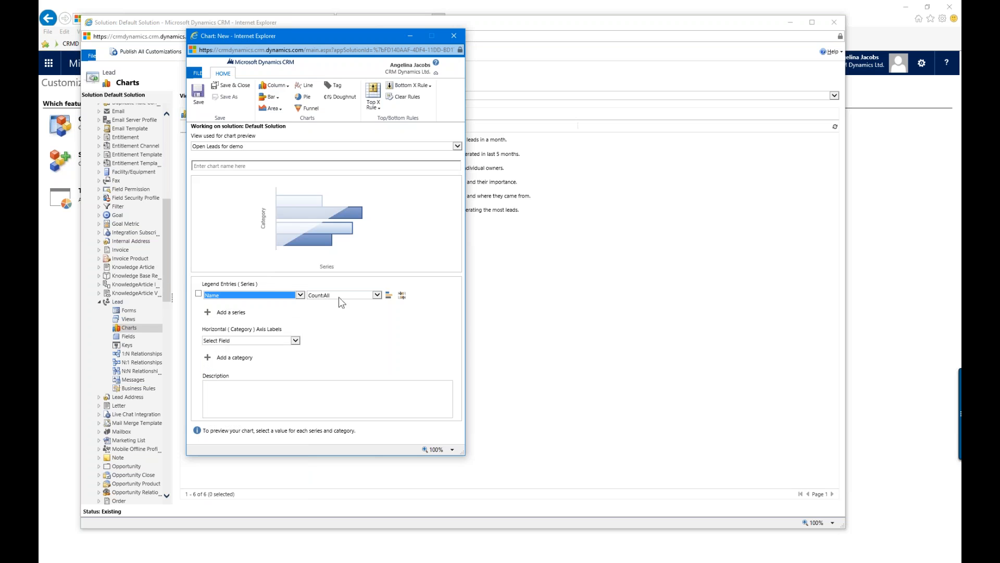
click(376, 295)
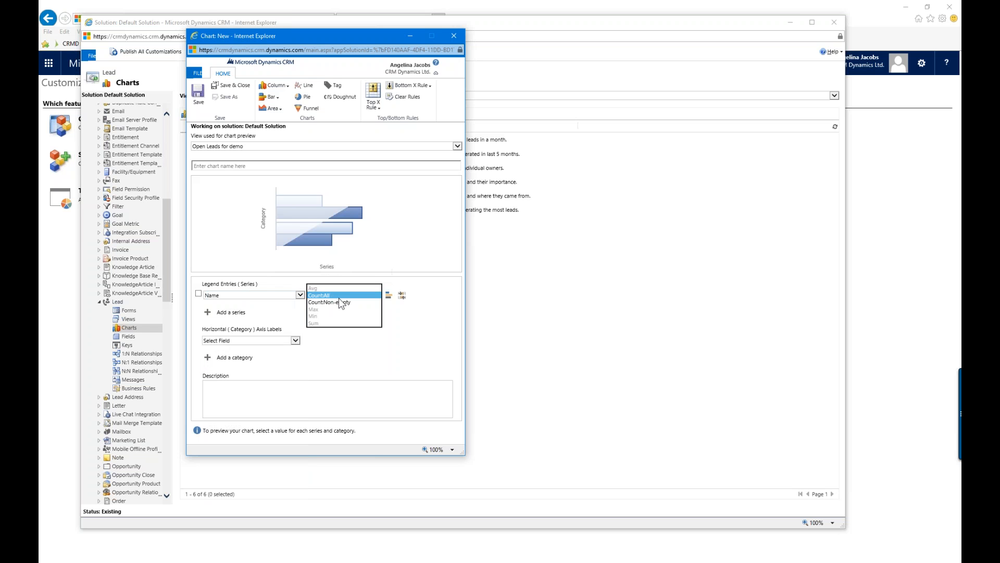
click(393, 311)
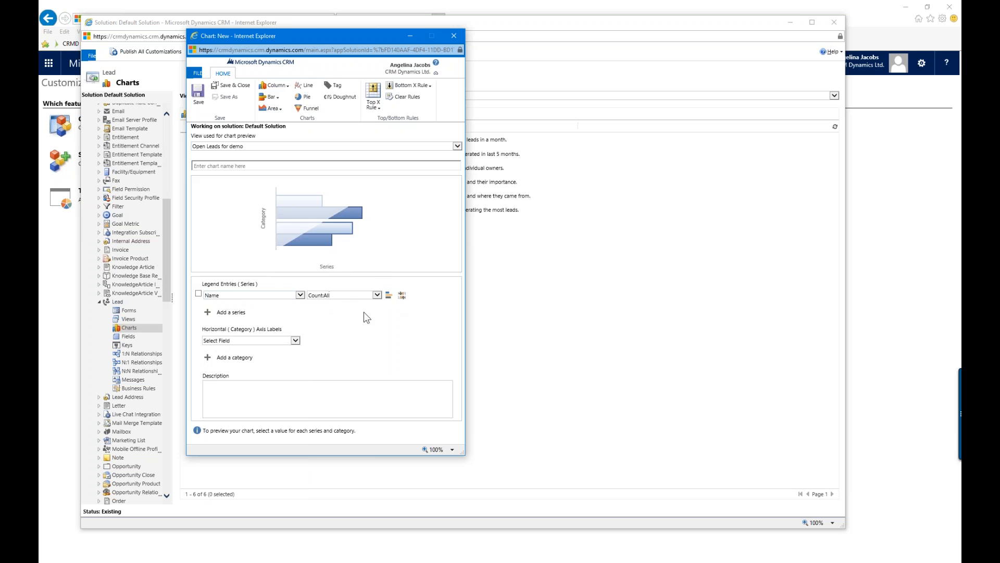
click(377, 293)
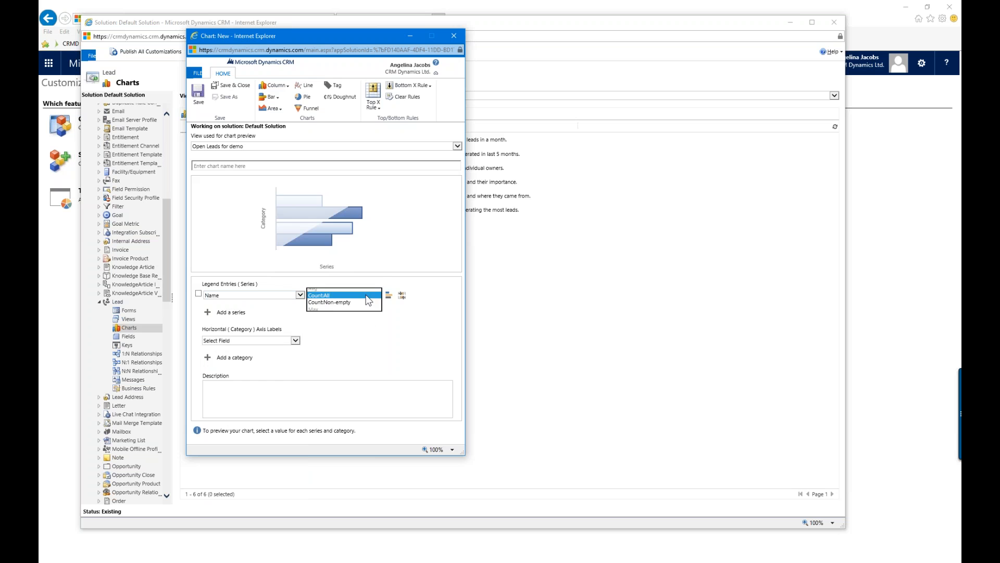
click(324, 295)
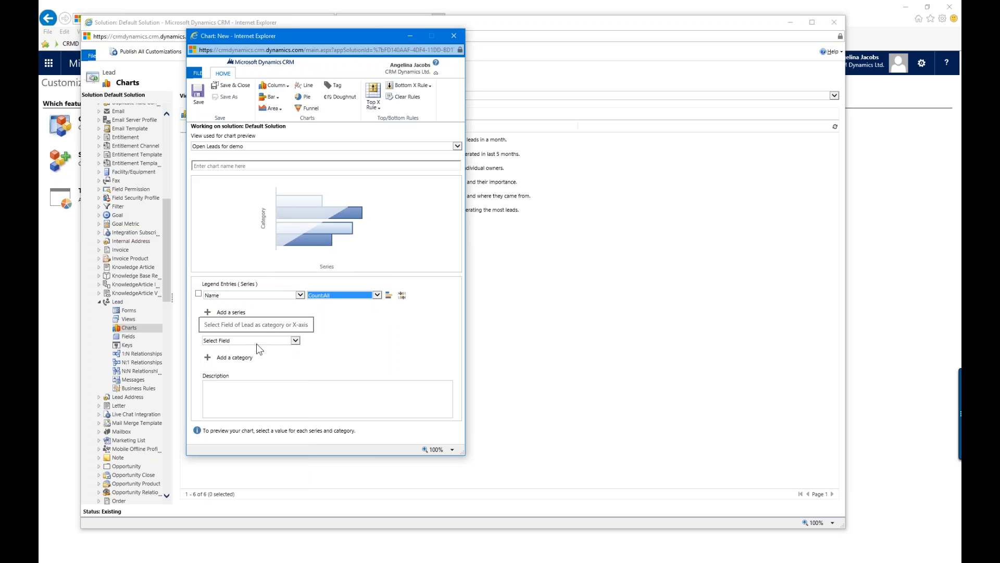
Step: Set the chart's category to Source Campaign and name the chart "Open Leads by Source Campaign"
click(295, 342)
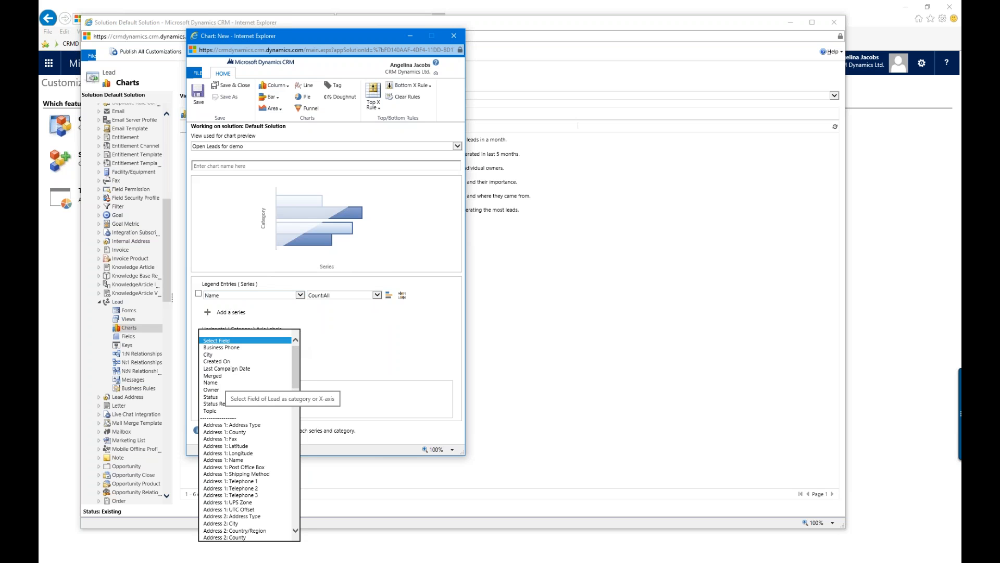
scroll(269, 461, down, 12)
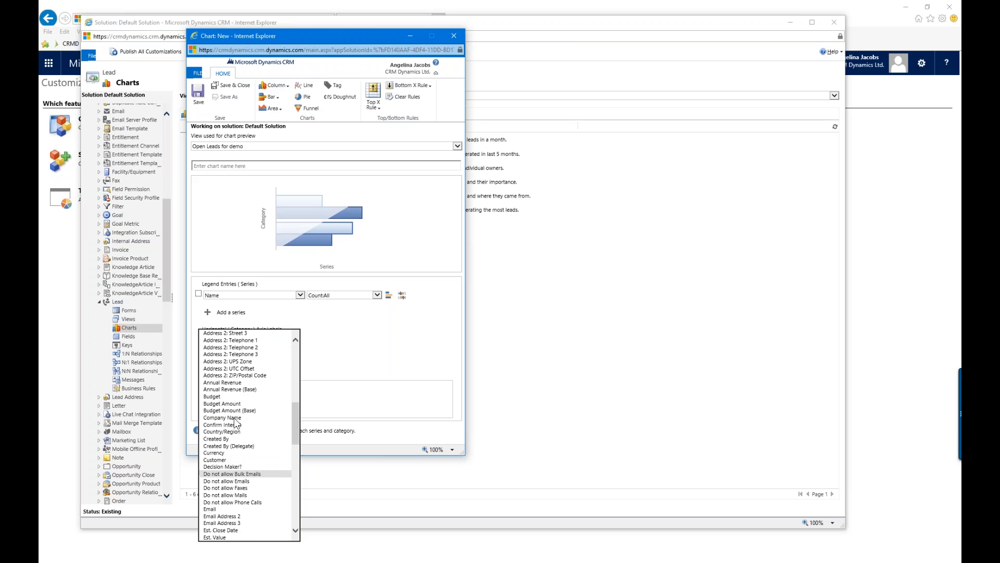
scroll(232, 464, down, 15)
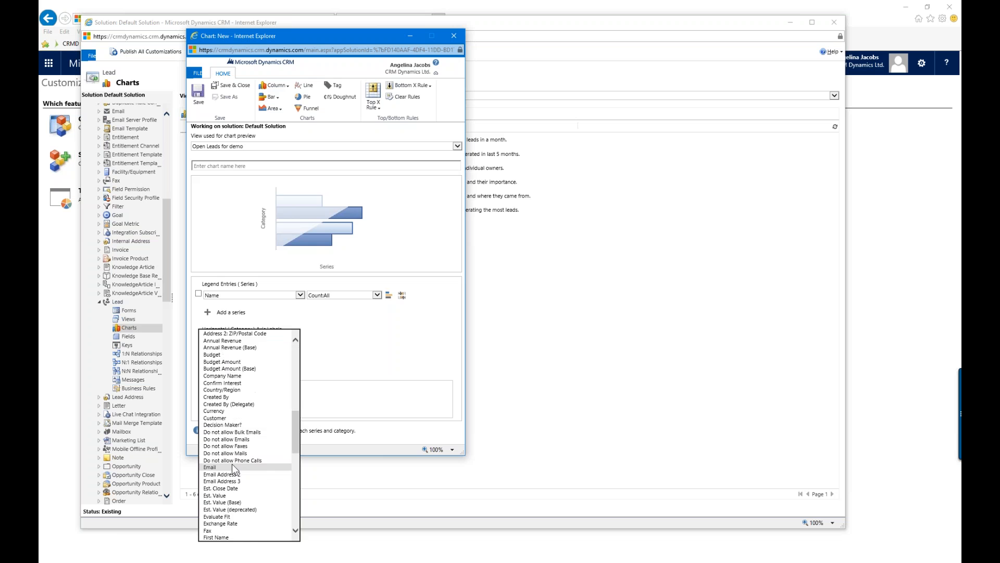
scroll(232, 464, down, 3)
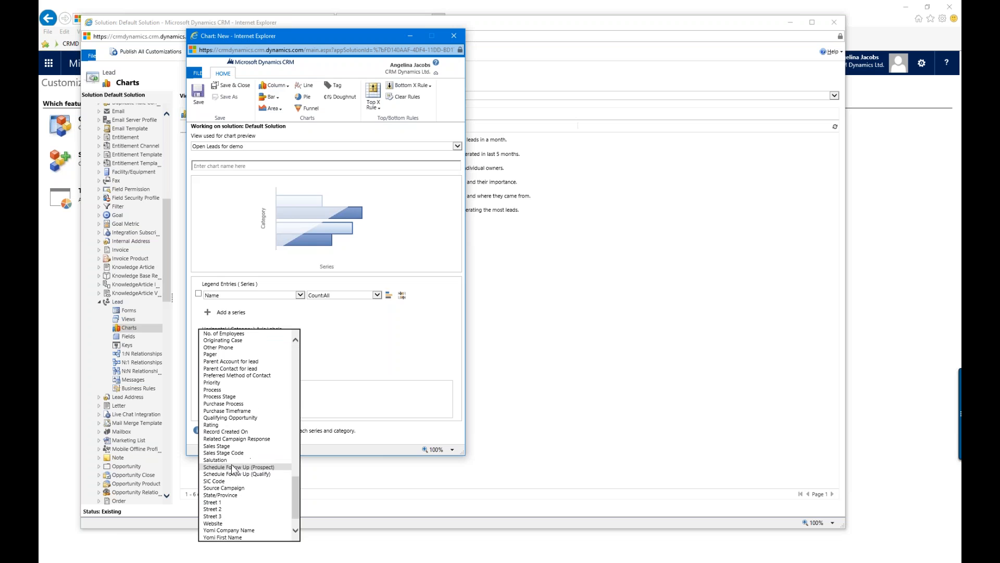
scroll(226, 403, down, 1)
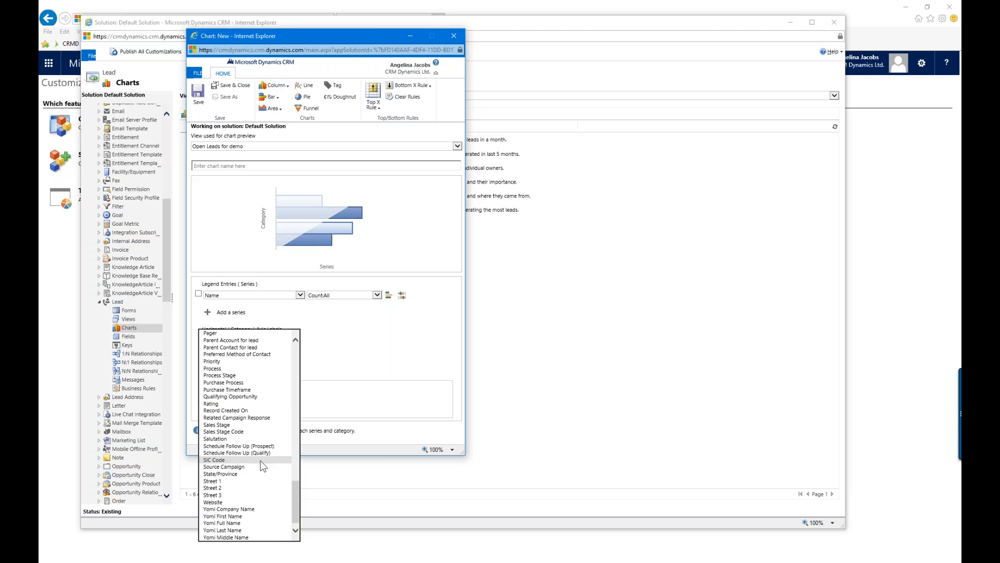
click(232, 467)
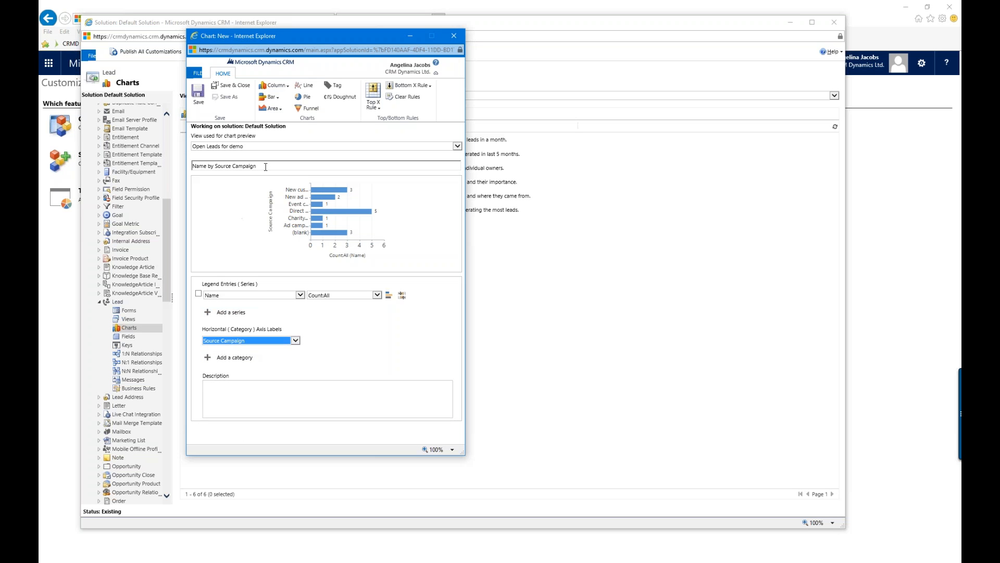
drag(208, 166, 192, 166)
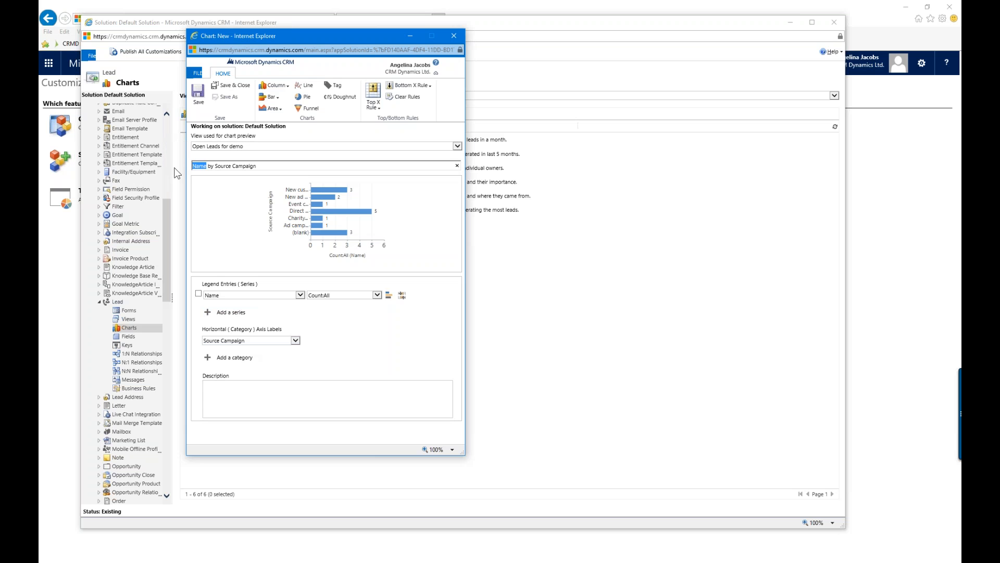
text(Open Leads)
Step: Preview the chart with the My Open Leads view, and return the preview to the "Open Leads for demo" view
click(246, 146)
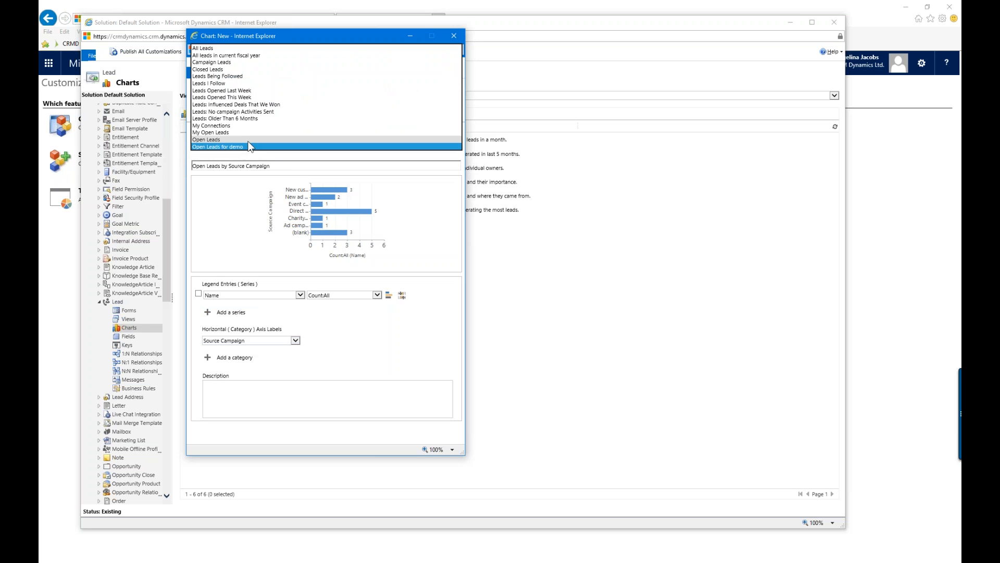
click(251, 132)
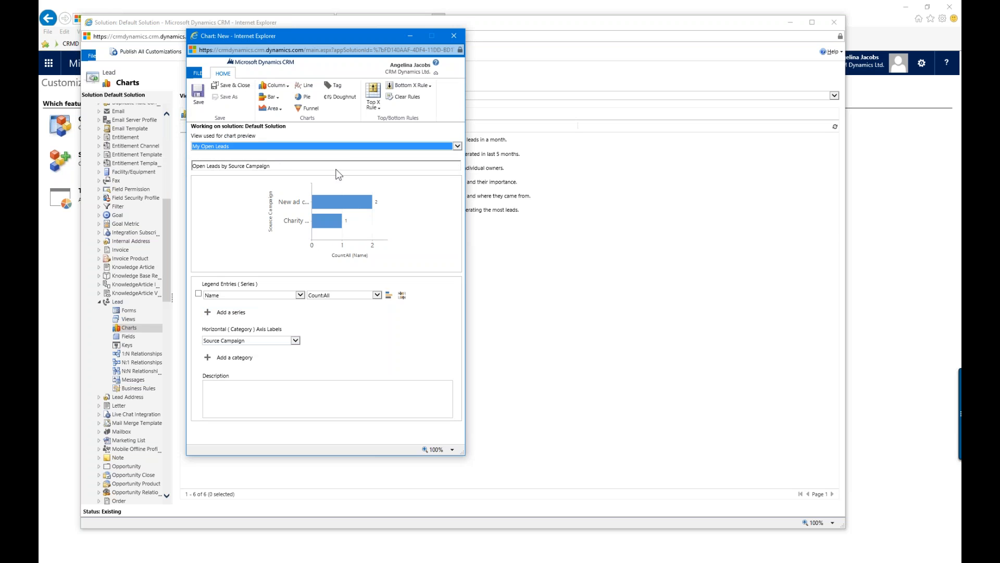
click(341, 147)
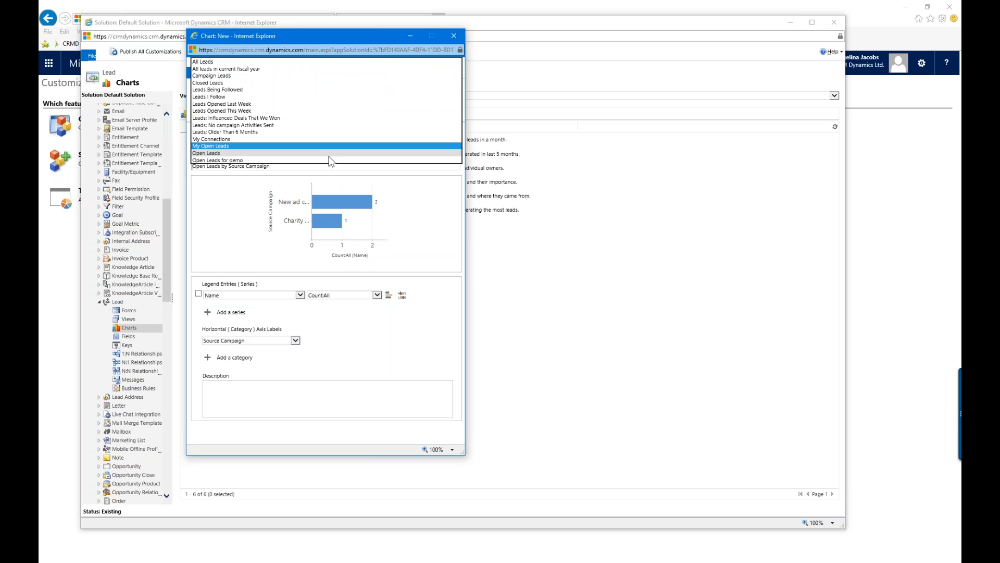
click(331, 160)
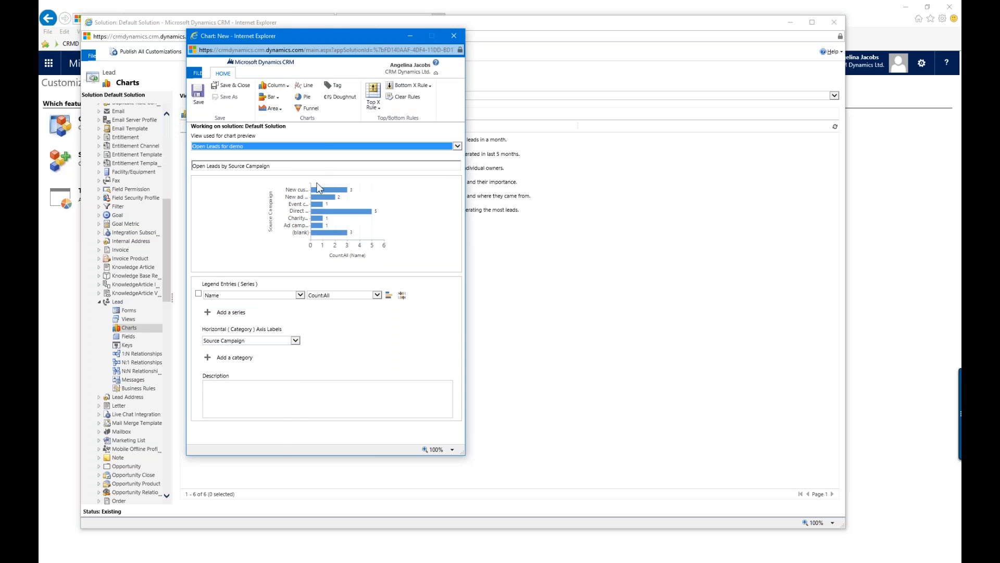
Step: Save and close the new chart and publish all customizations
drag(358, 36, 453, 49)
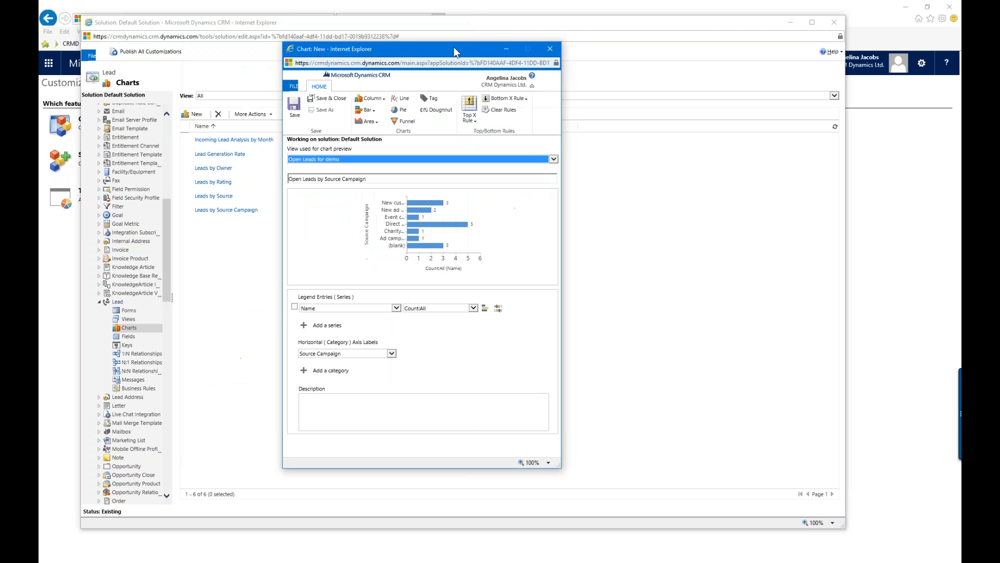
click(324, 102)
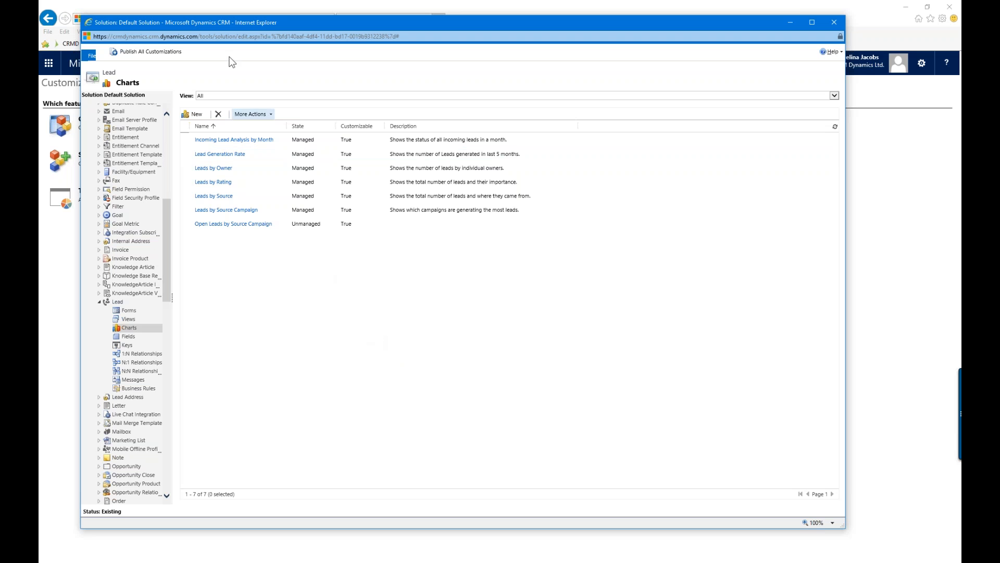
click(152, 52)
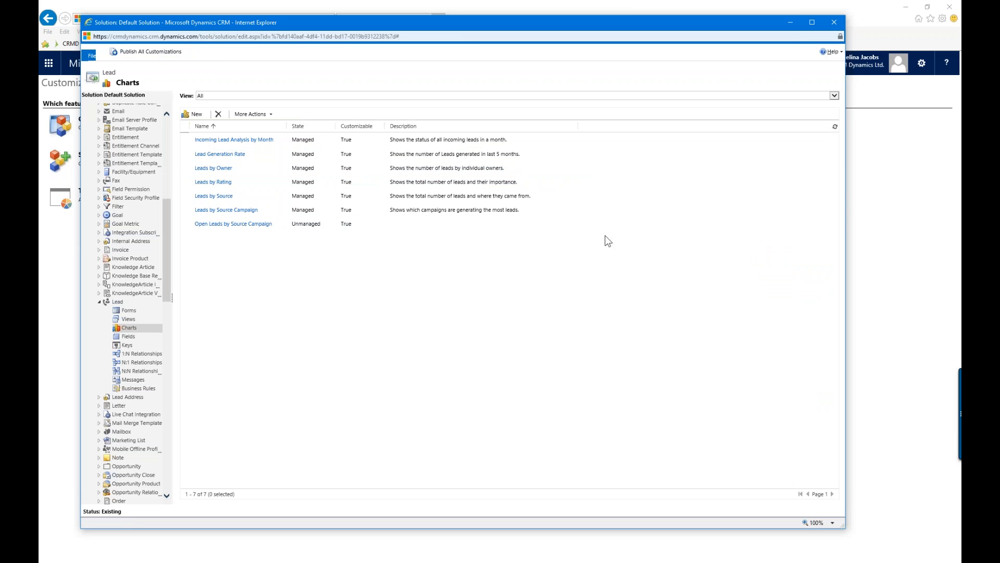
Step: Close the solution window and reload the CRM page, retrying until it loads
click(835, 23)
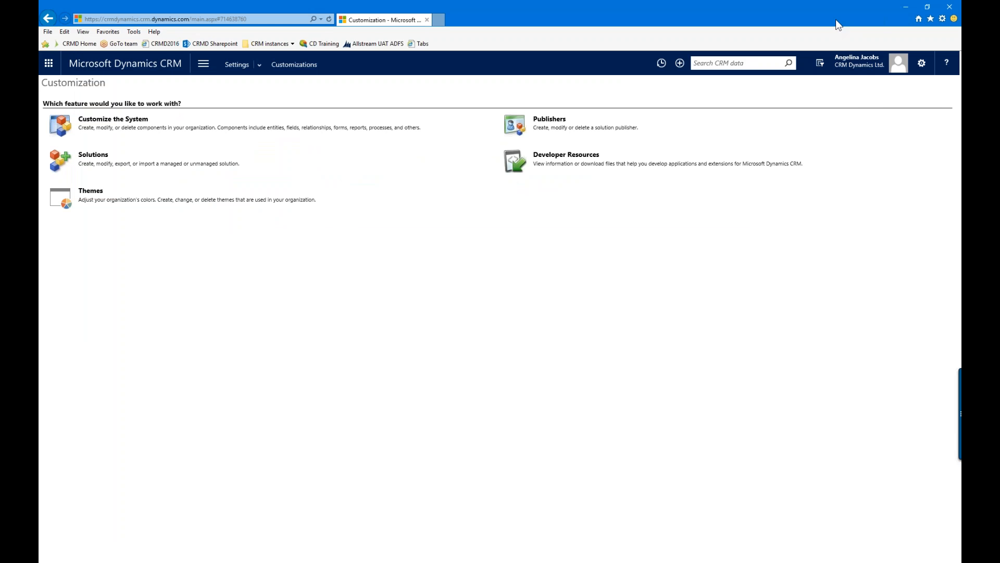
click(329, 20)
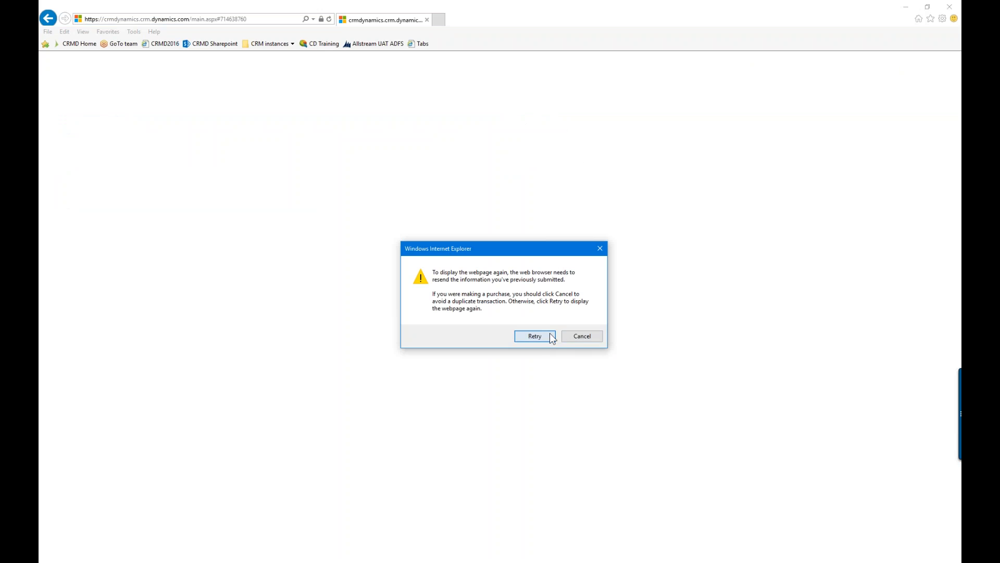
click(535, 336)
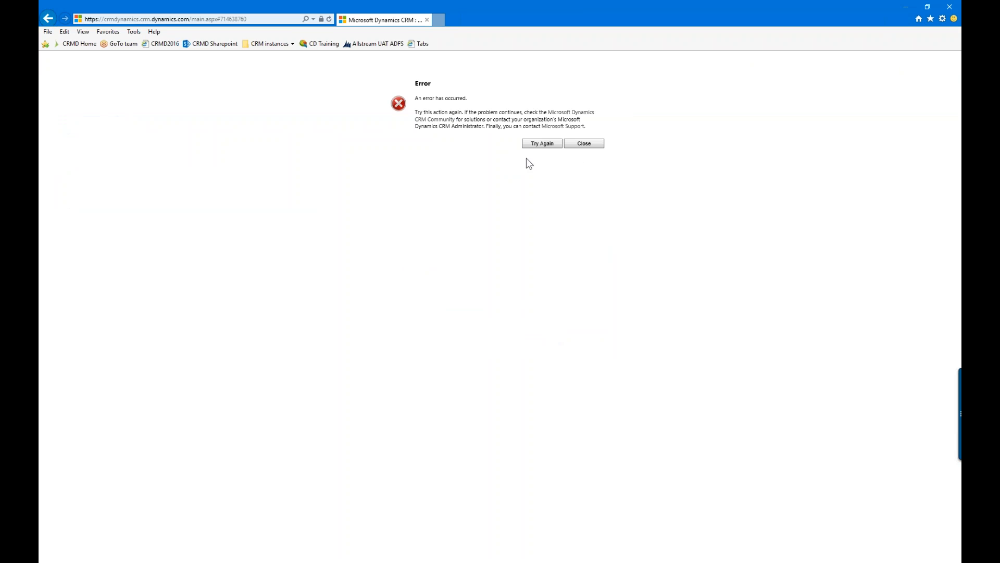
click(538, 146)
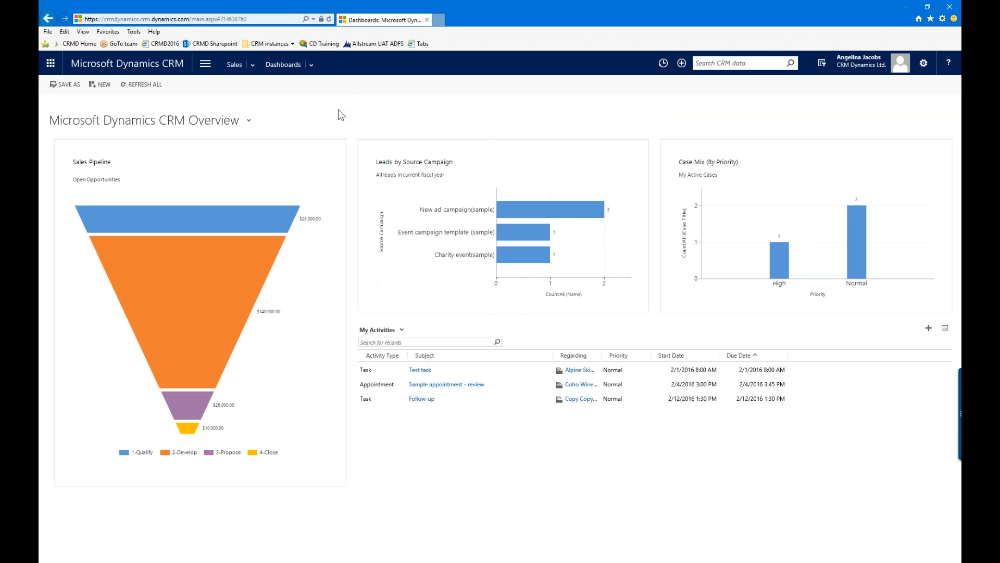
Step: Go to the Leads list in the Sales area and switch it to the "Open Leads for demo" system view
click(252, 65)
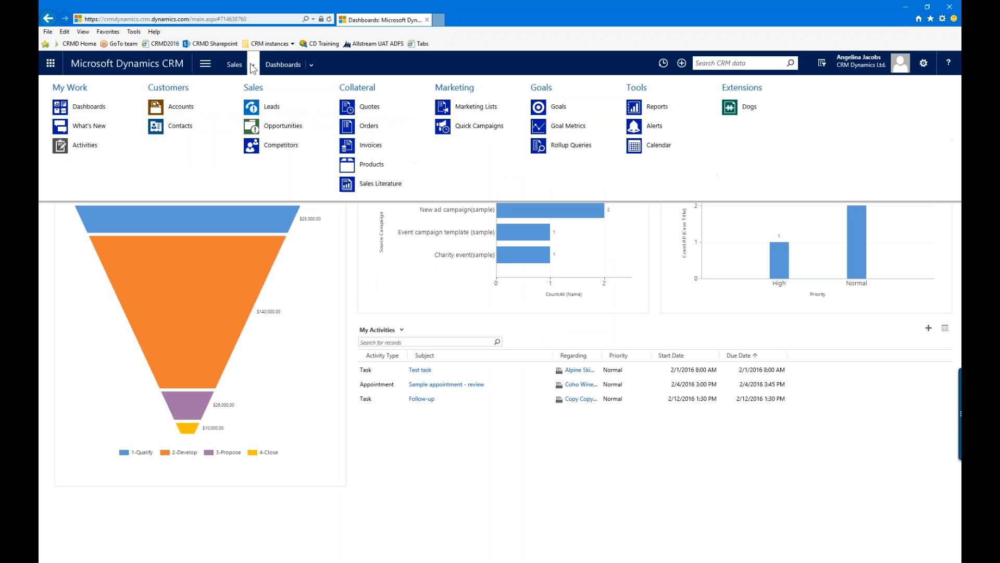
click(287, 109)
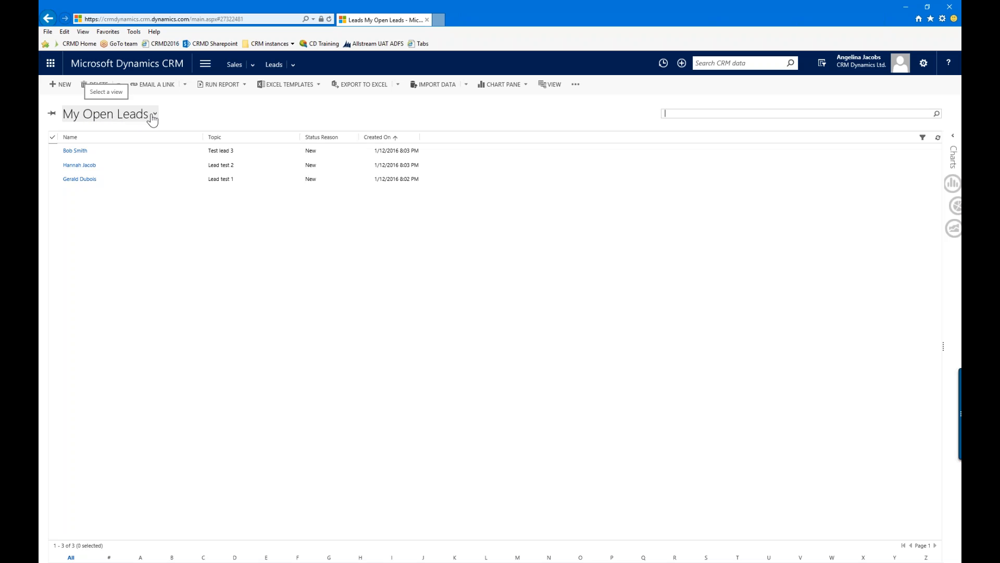
click(155, 114)
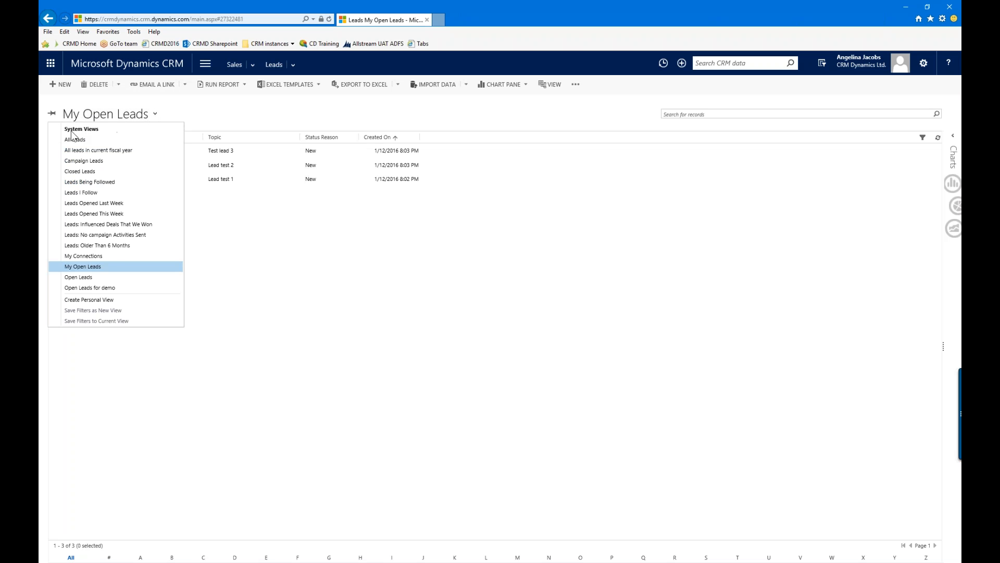
click(94, 288)
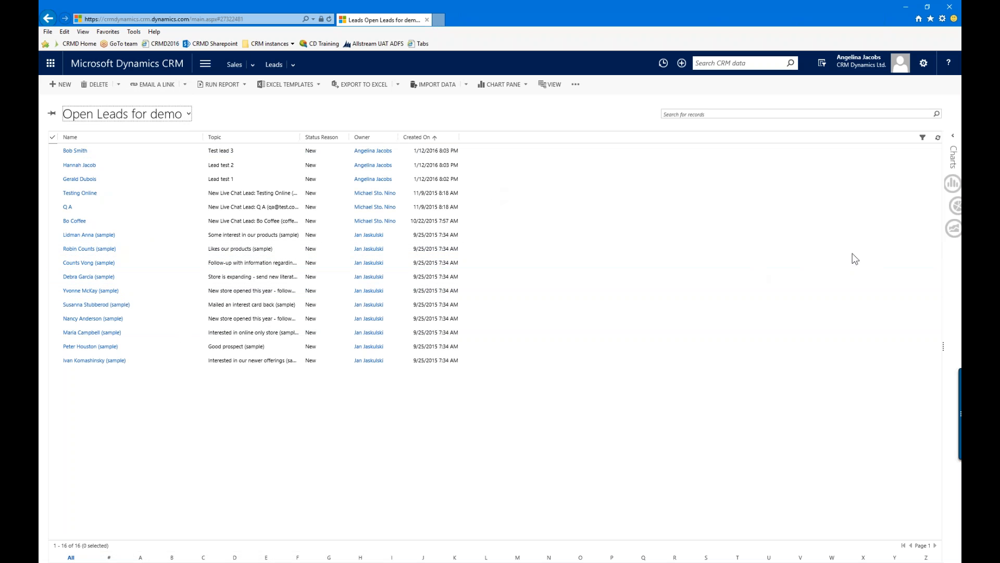
Step: Expand the chart pane beside the leads list and display the "Open Leads by Source Campaign" system chart
click(956, 172)
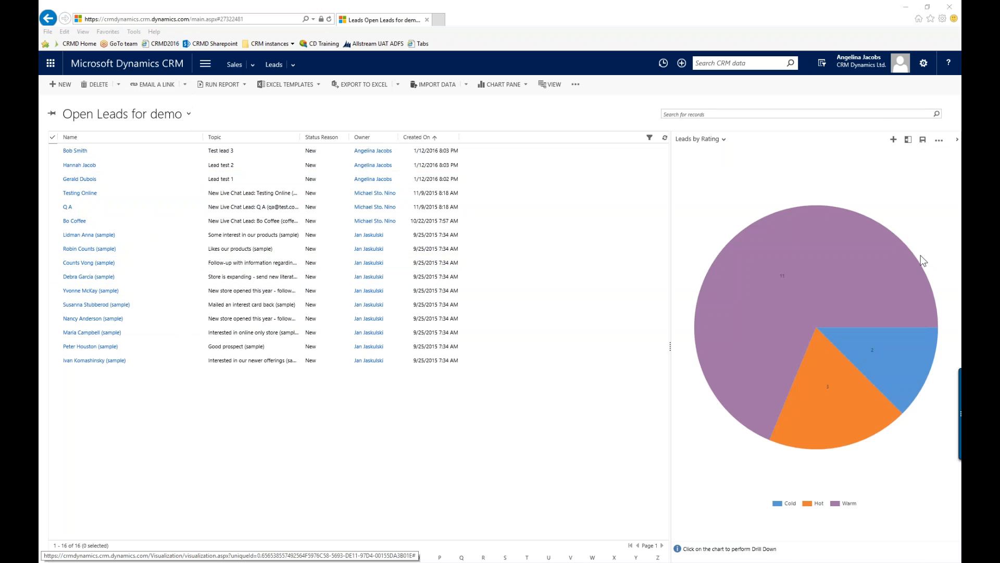
click(723, 139)
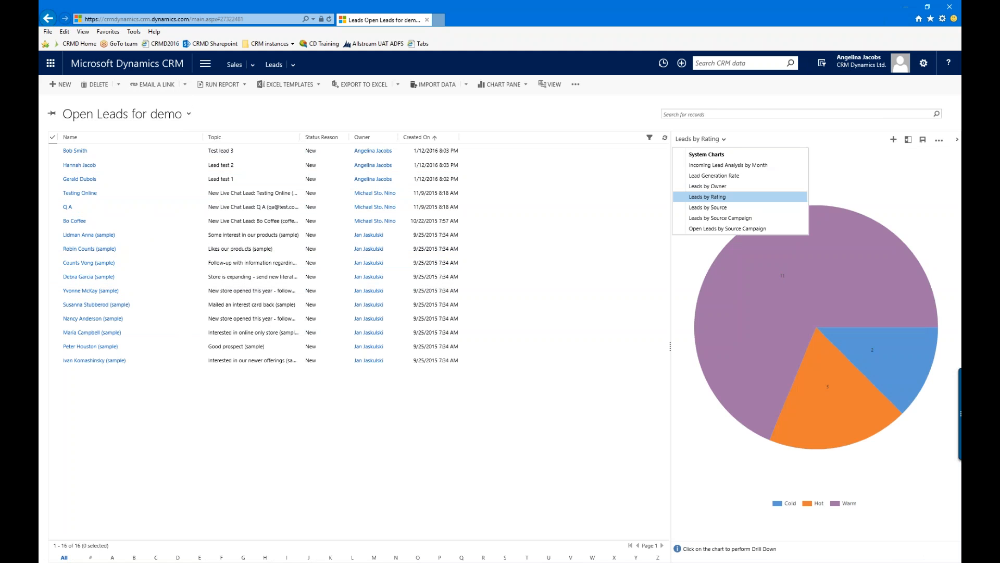
click(710, 229)
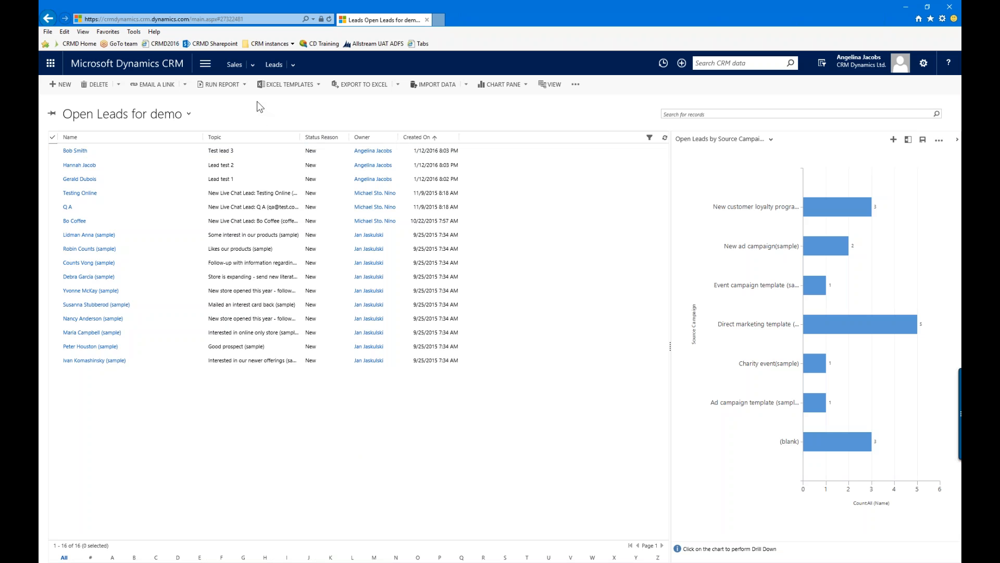
Step: Go to Customizations in the Settings area and open Customize the System
click(207, 64)
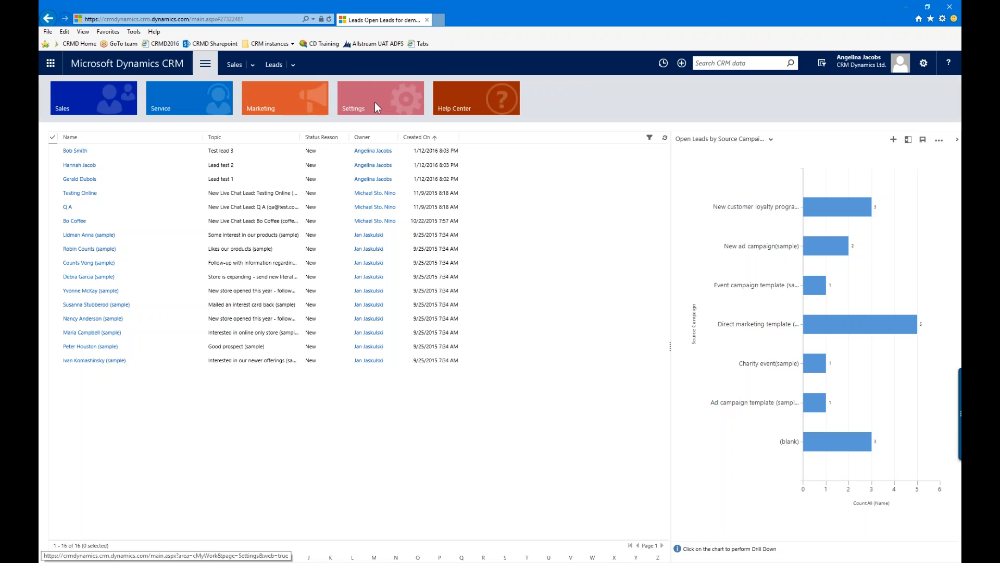
click(376, 100)
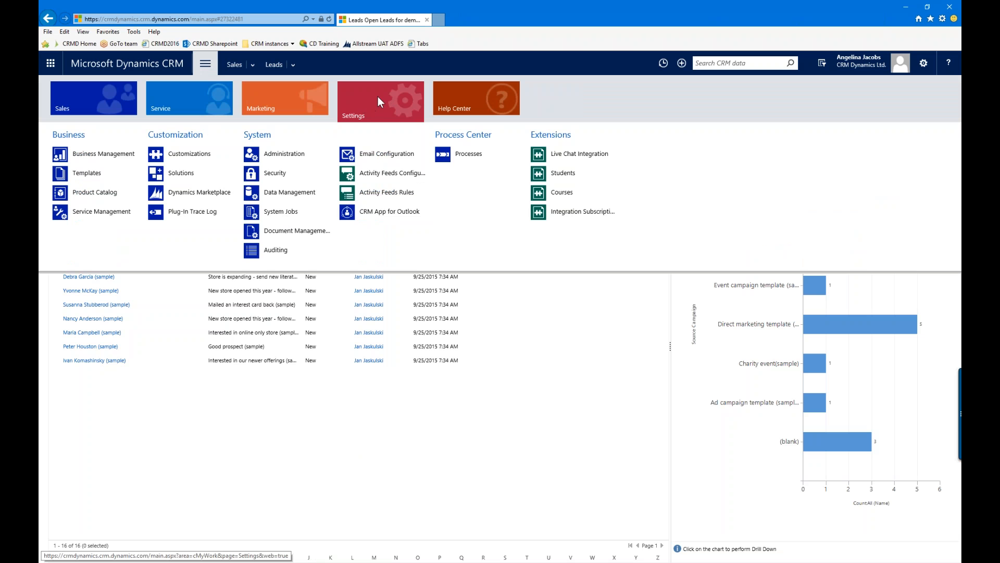
click(202, 153)
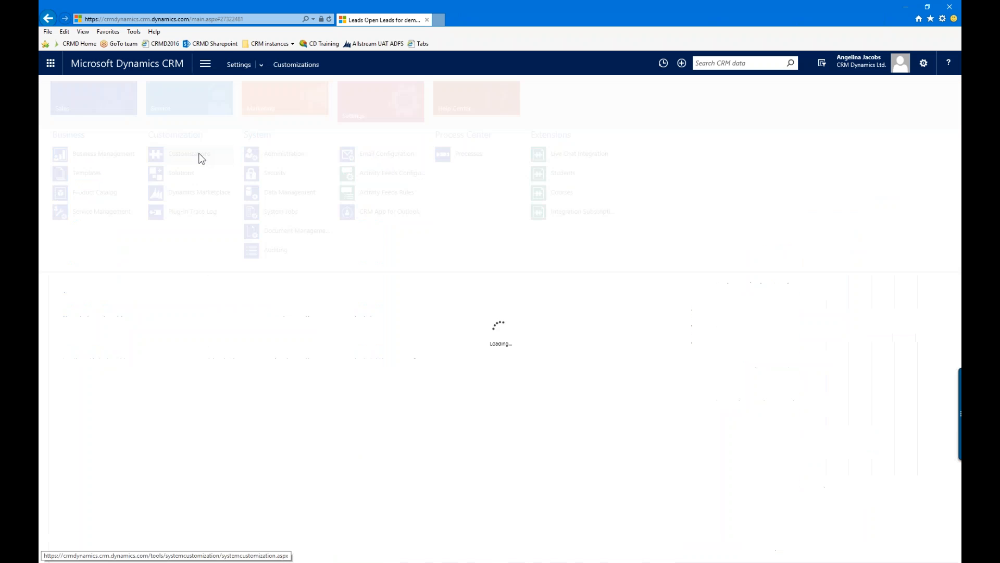
click(125, 123)
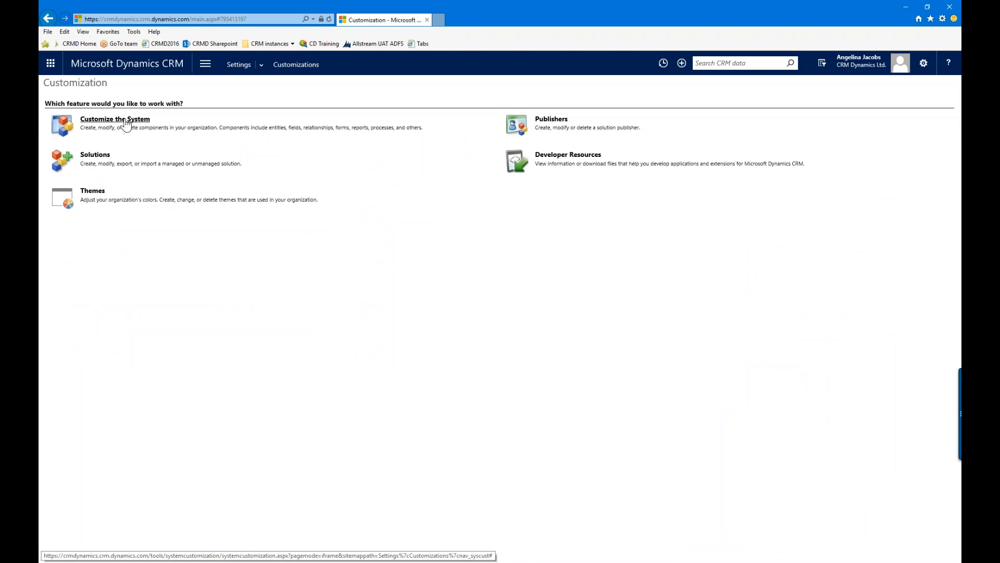
Step: View the Dashboards components of the Default Solution and close the solution window
drag(358, 126, 232, 70)
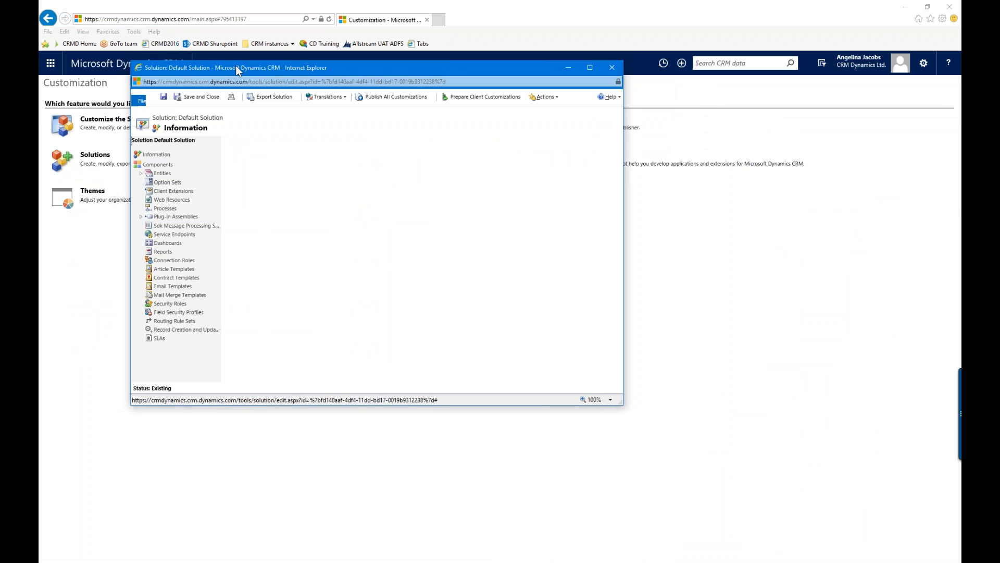
click(140, 173)
click(141, 153)
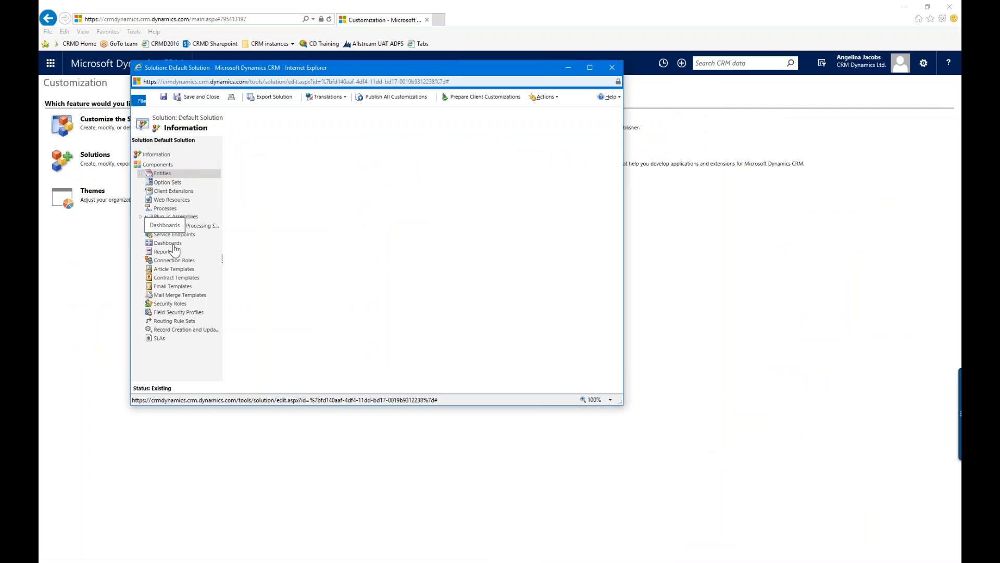
click(166, 244)
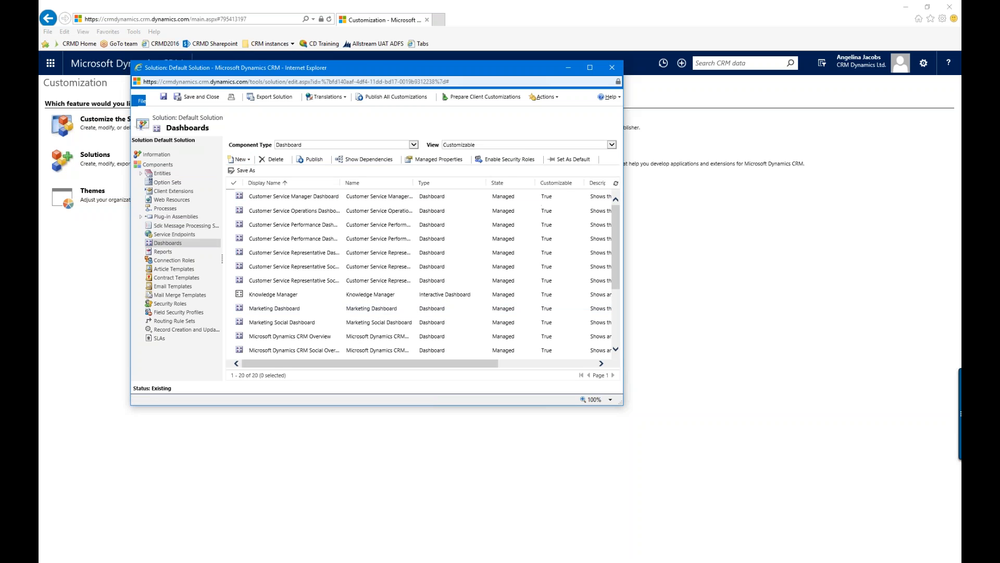
drag(424, 66, 433, 47)
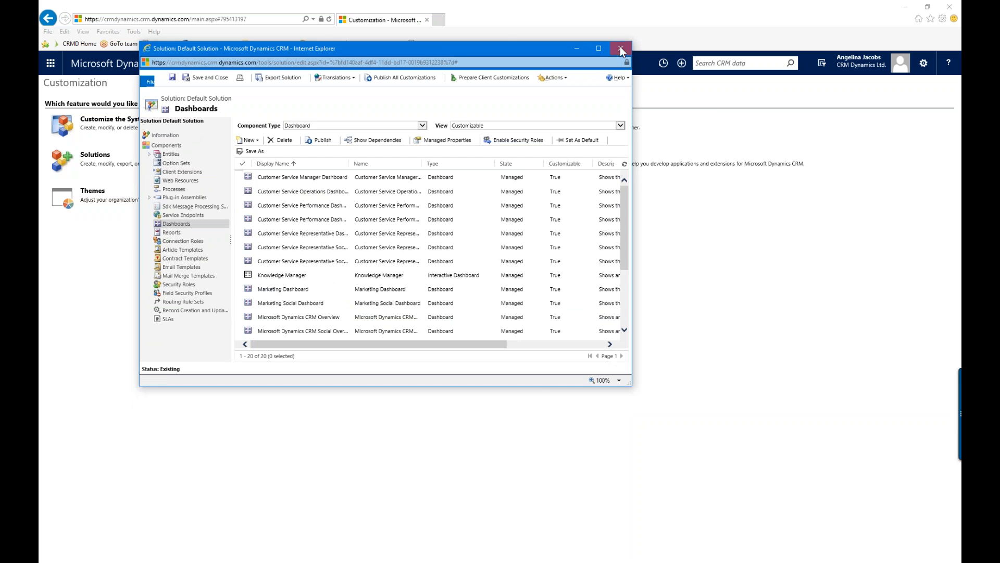
click(620, 49)
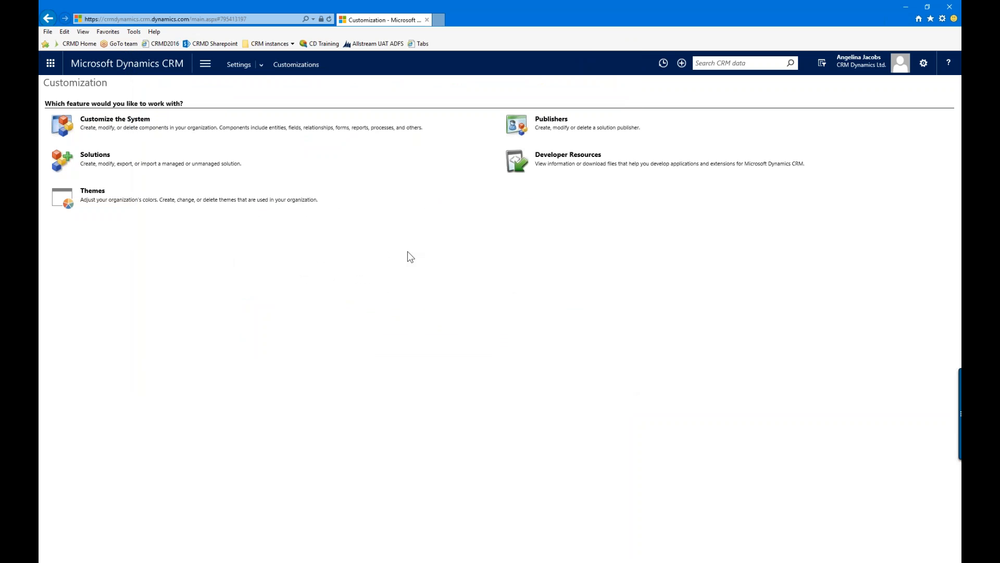
Step: Go to Dashboards in the Sales area and display the list of available system and personal dashboards
click(214, 64)
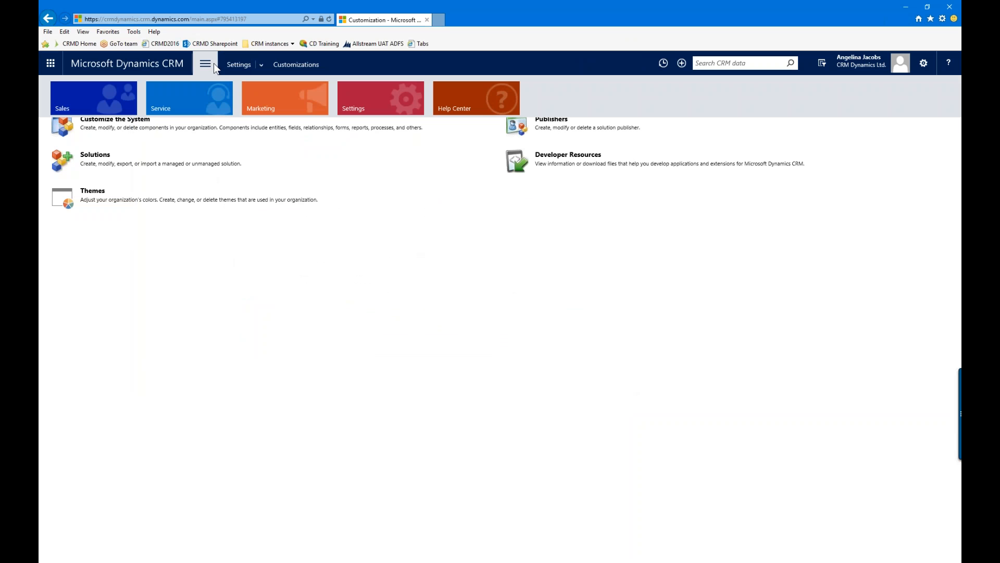
click(101, 100)
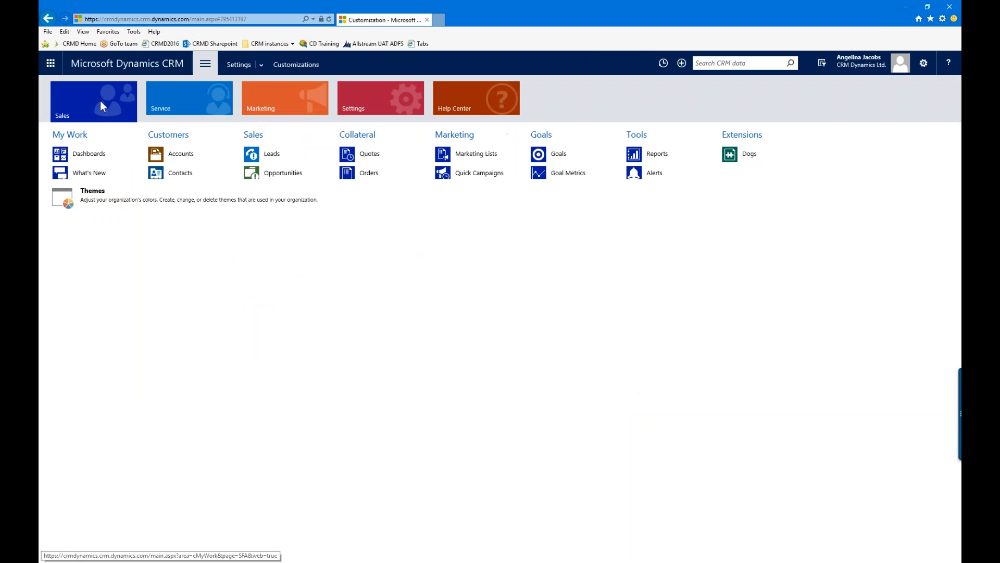
click(91, 156)
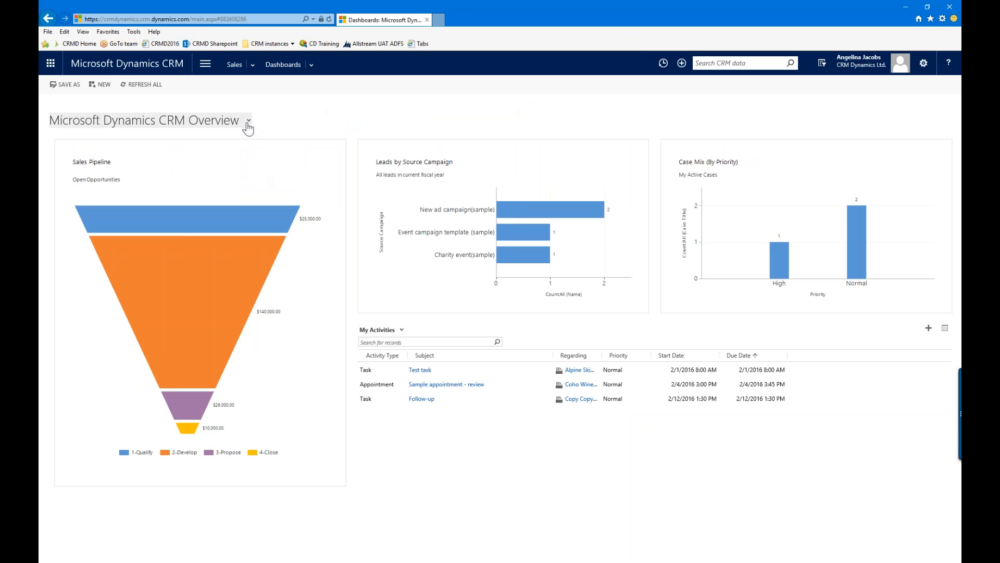
click(251, 122)
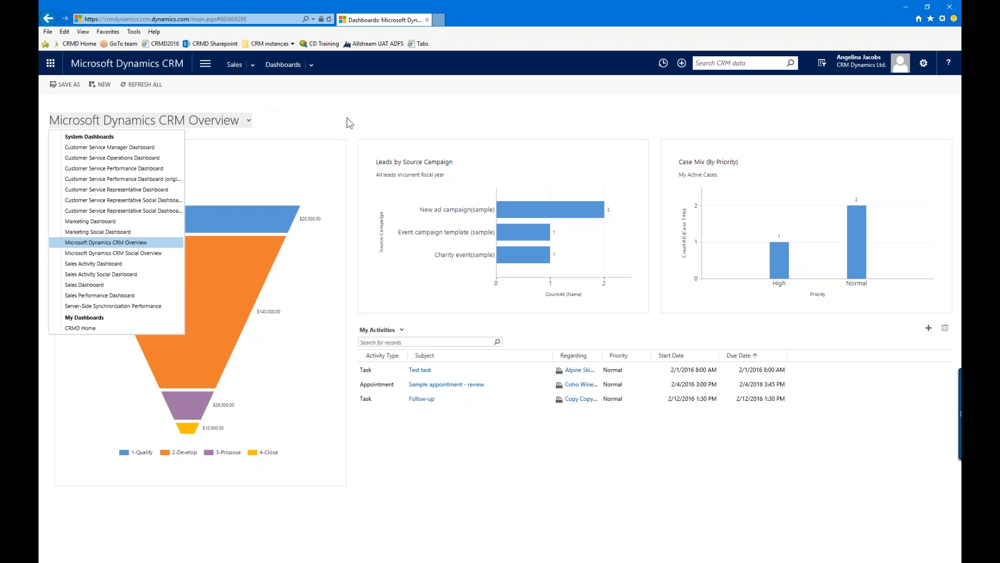
Step: Create a personal dashboard with the 3-Column Focused Dashboard layout, name it with the owner's first name plus "sales dashboard", and save it
click(102, 84)
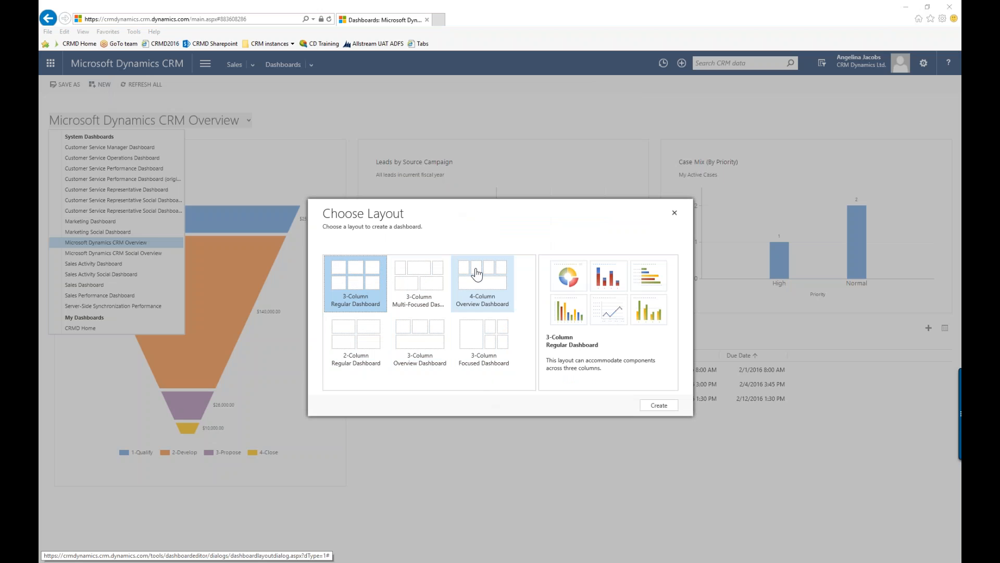
click(486, 366)
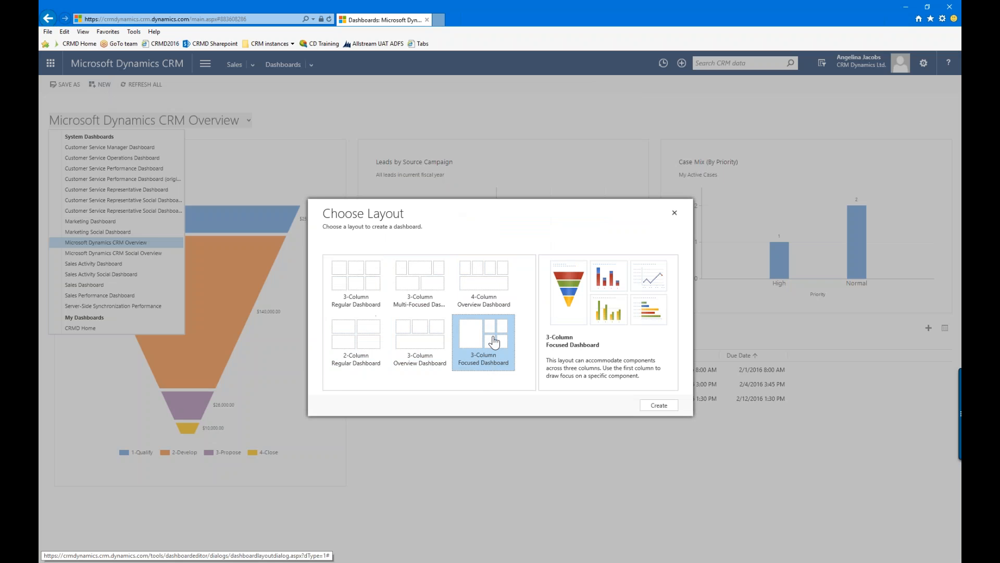
click(666, 406)
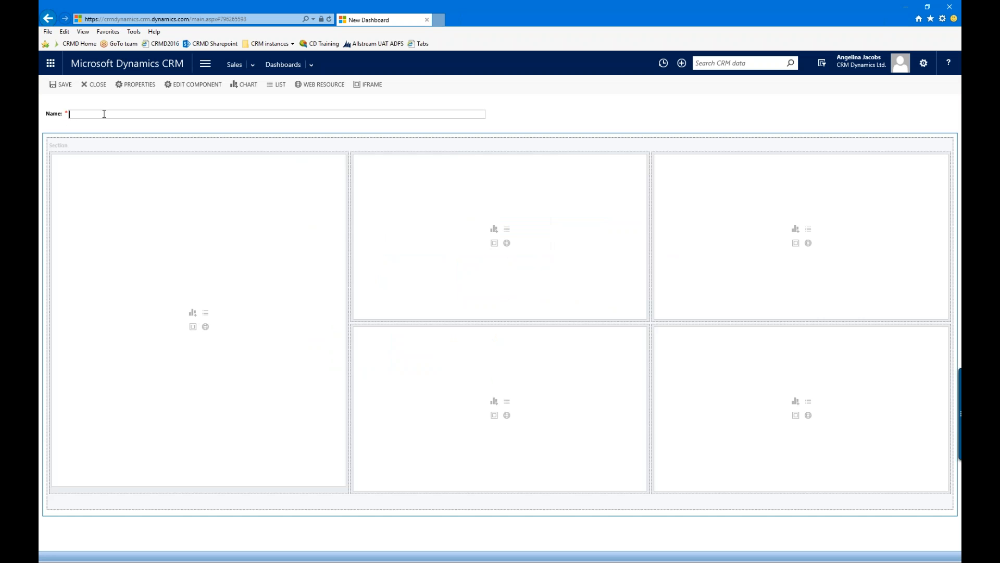
text(Angelina's sales dashboard)
click(62, 85)
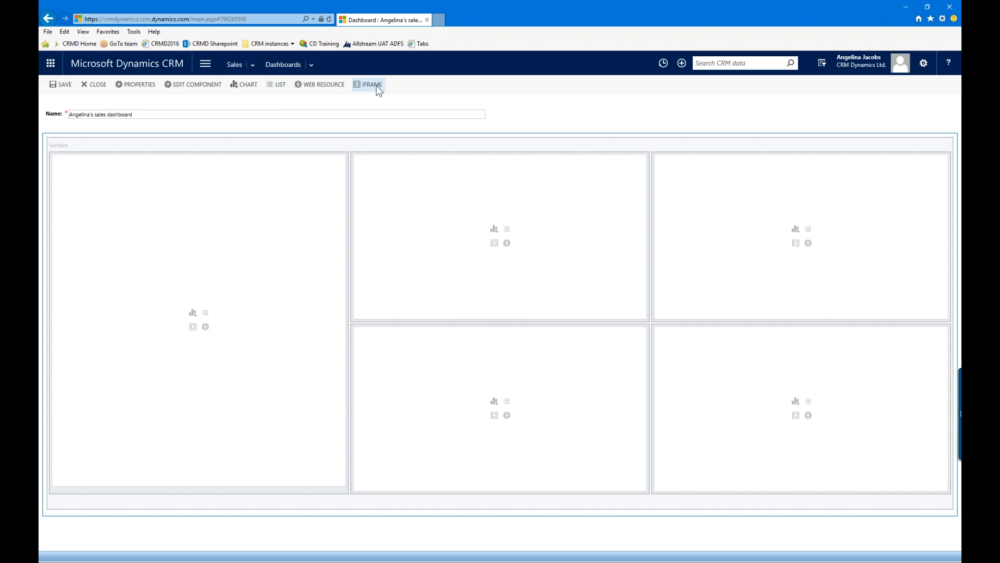
Step: Add the Opportunity chart "Estimated revenue by Phase" with the "Open opportunities with pipeline phase" view to the dashboard's tall first-column section
click(302, 203)
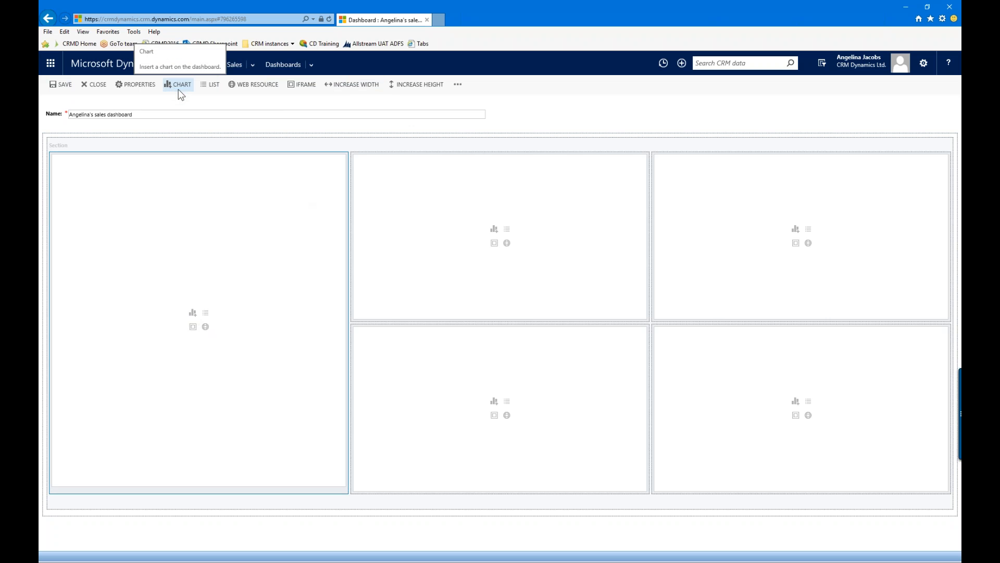
click(193, 313)
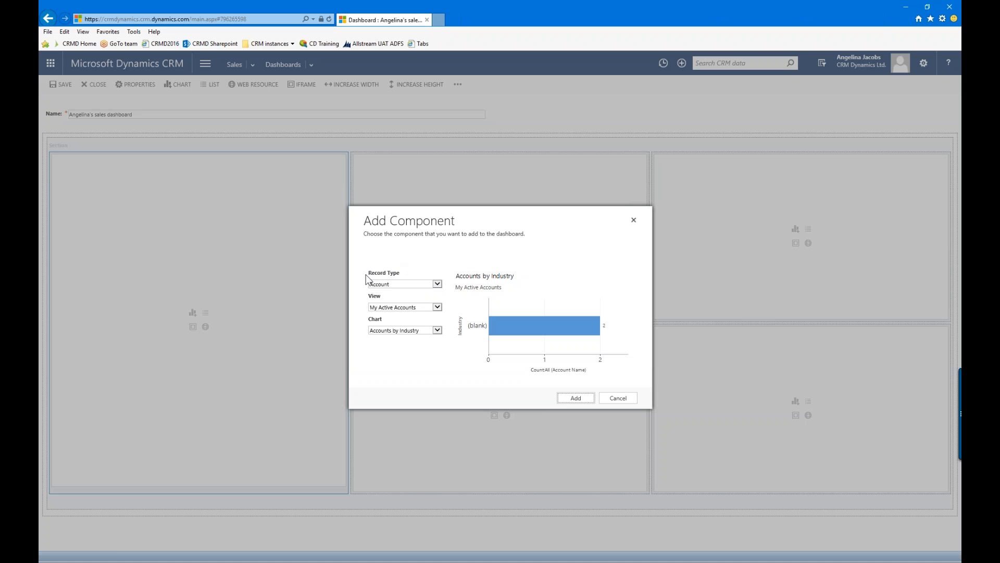
click(436, 285)
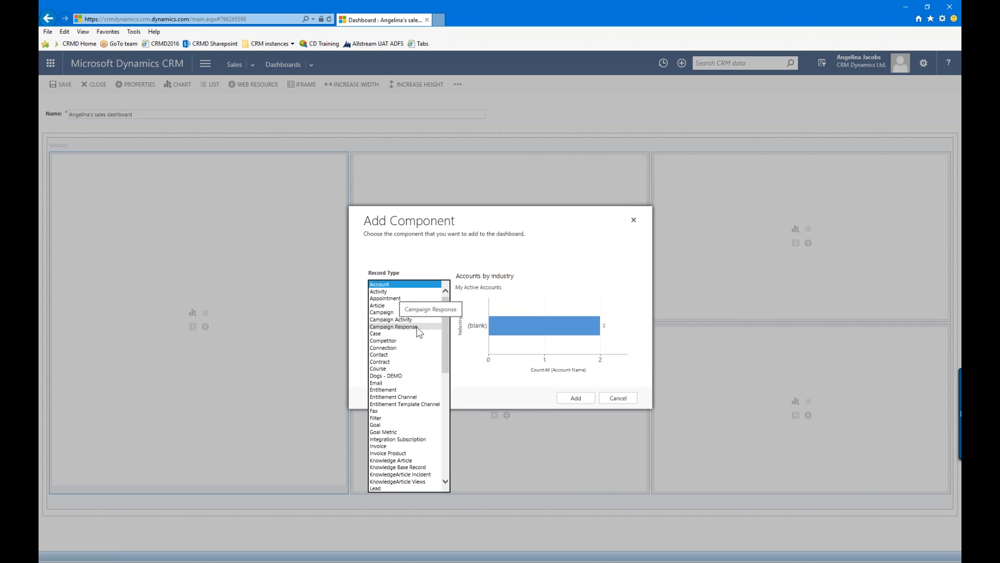
scroll(412, 365, down, 6)
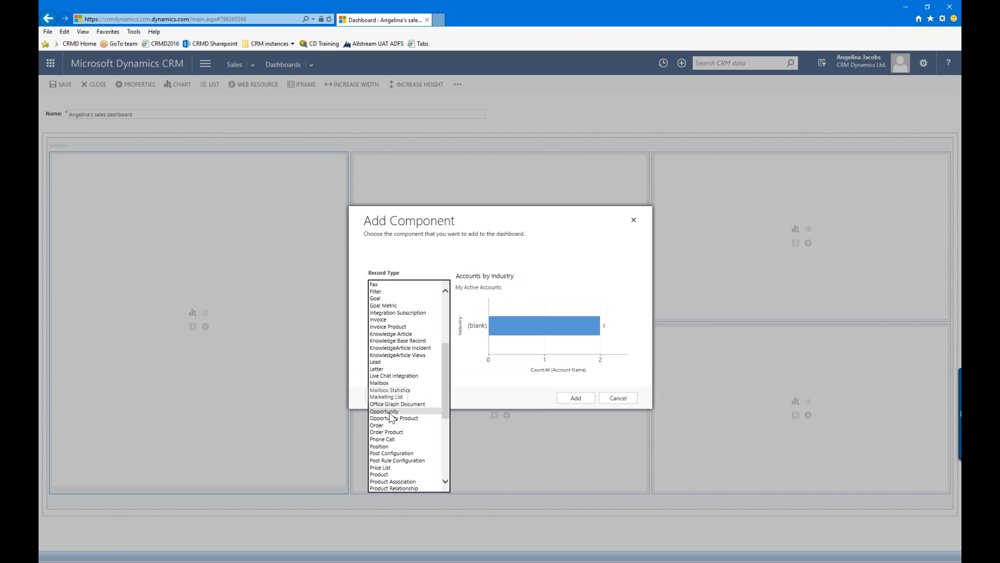
click(385, 411)
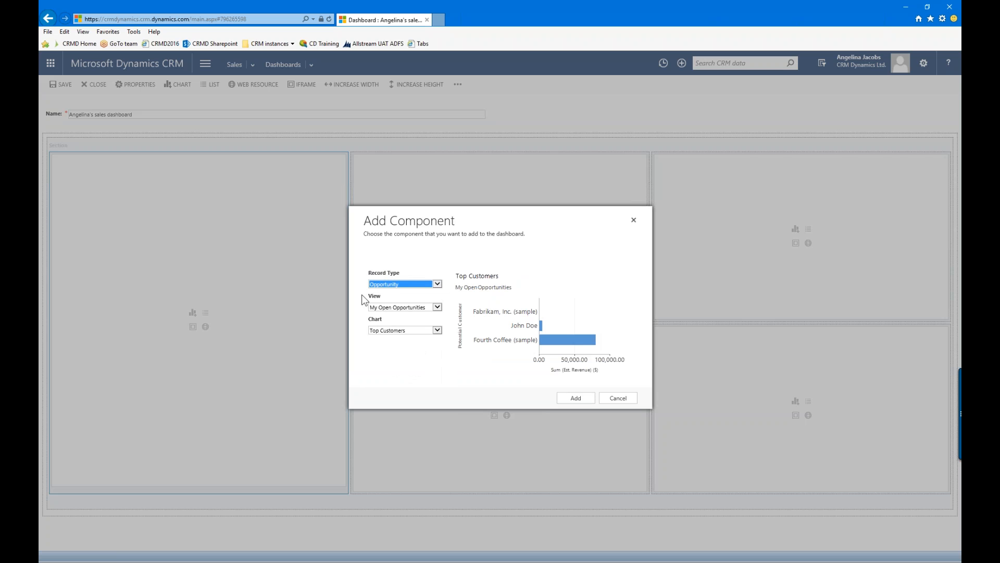
click(438, 306)
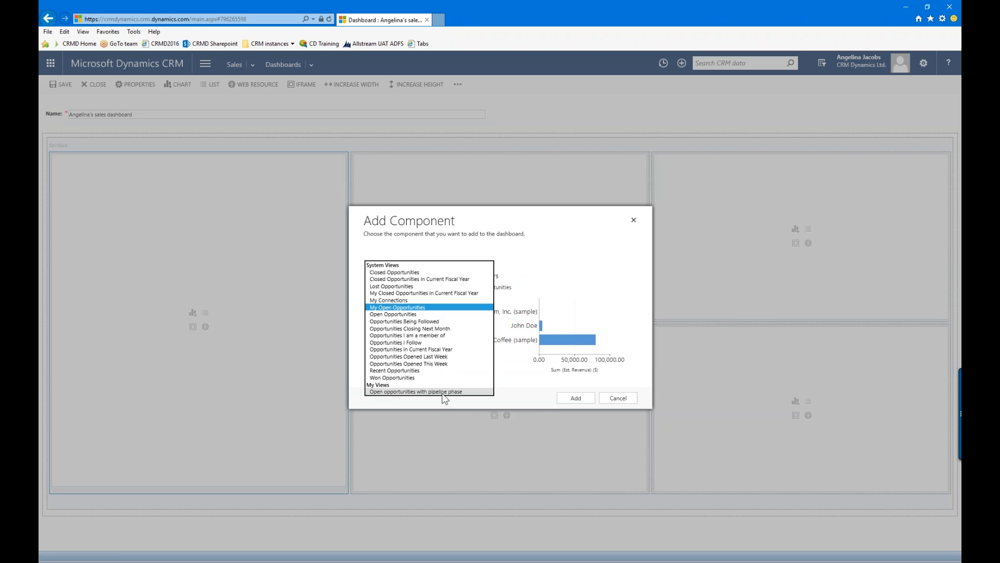
click(470, 392)
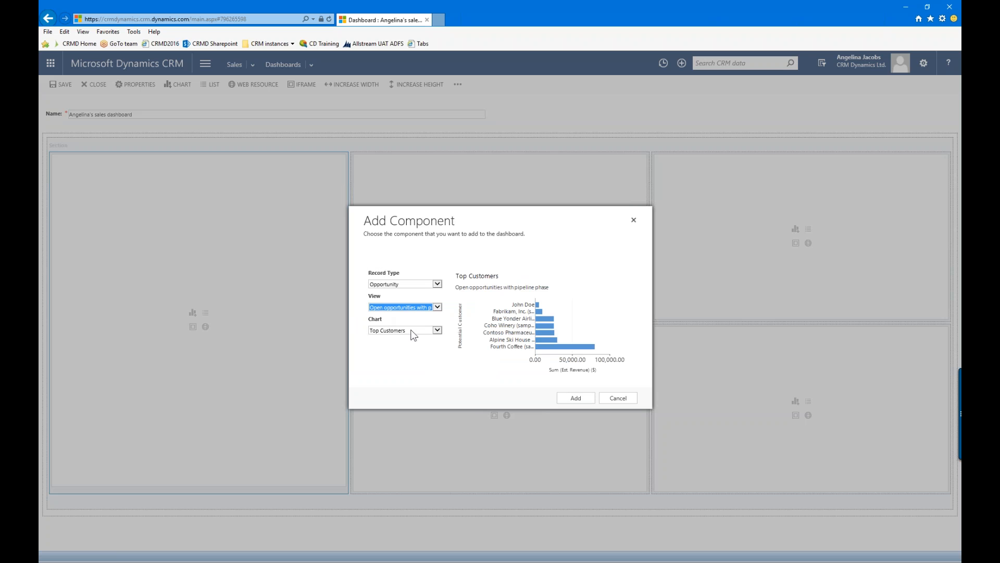
click(436, 330)
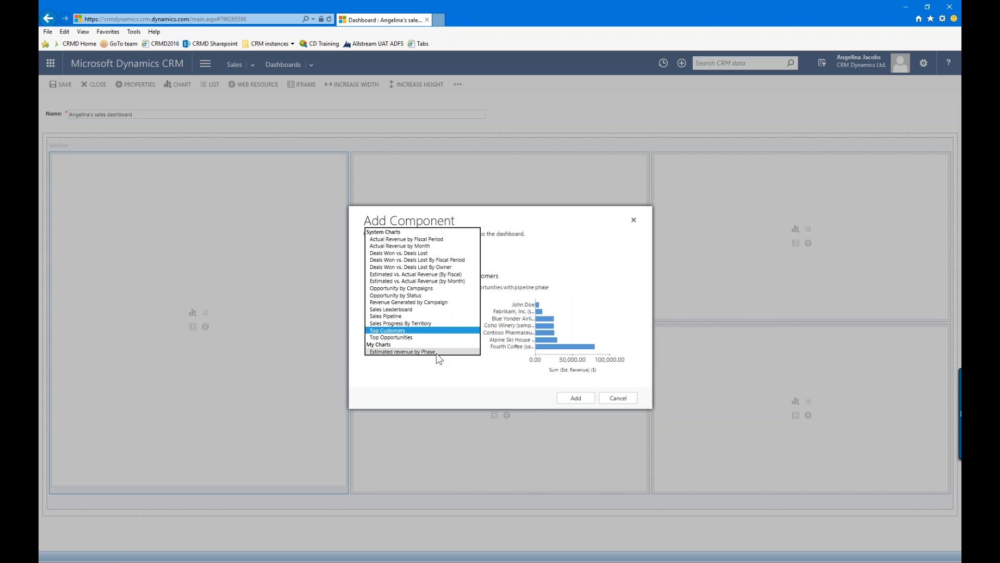
click(386, 351)
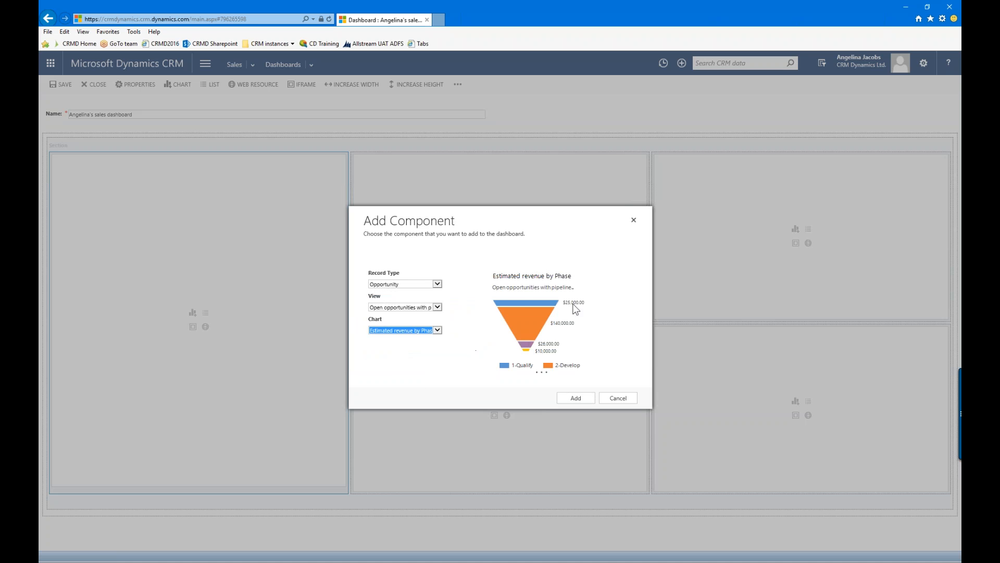
click(576, 400)
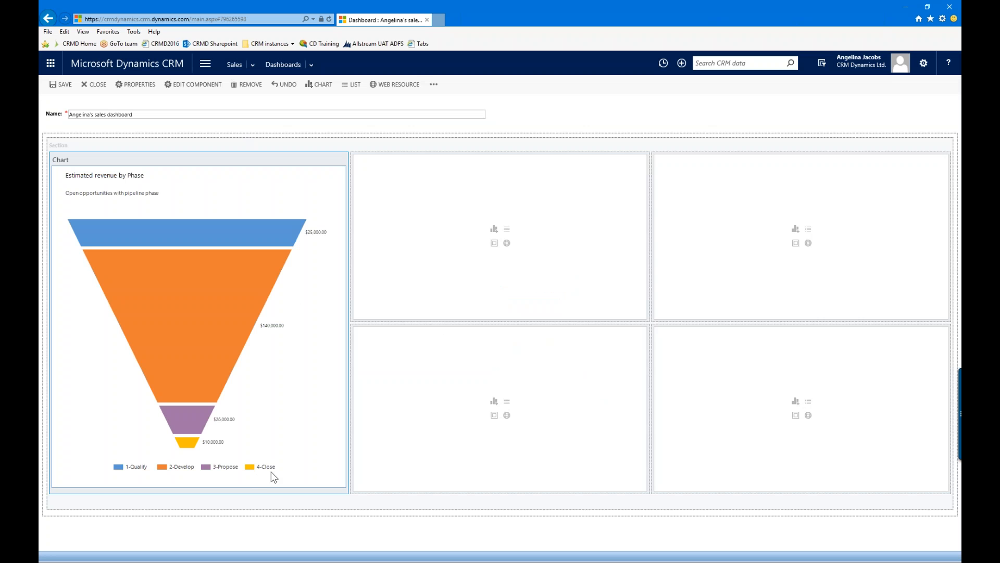
Step: Add the Lead chart "Open Leads by Source Campaign" with the "Open Leads for demo" view to the upper middle dashboard section
click(417, 224)
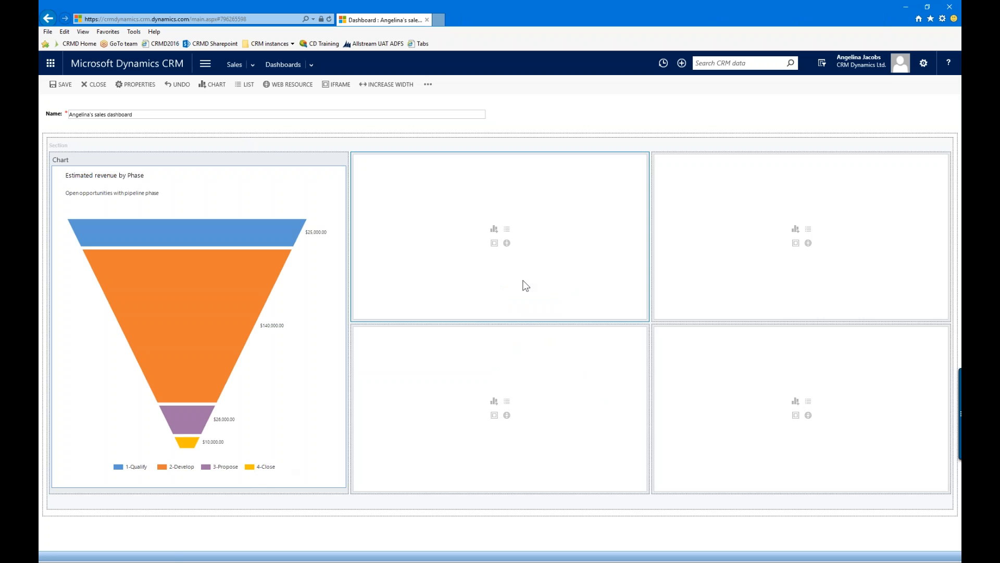
click(494, 230)
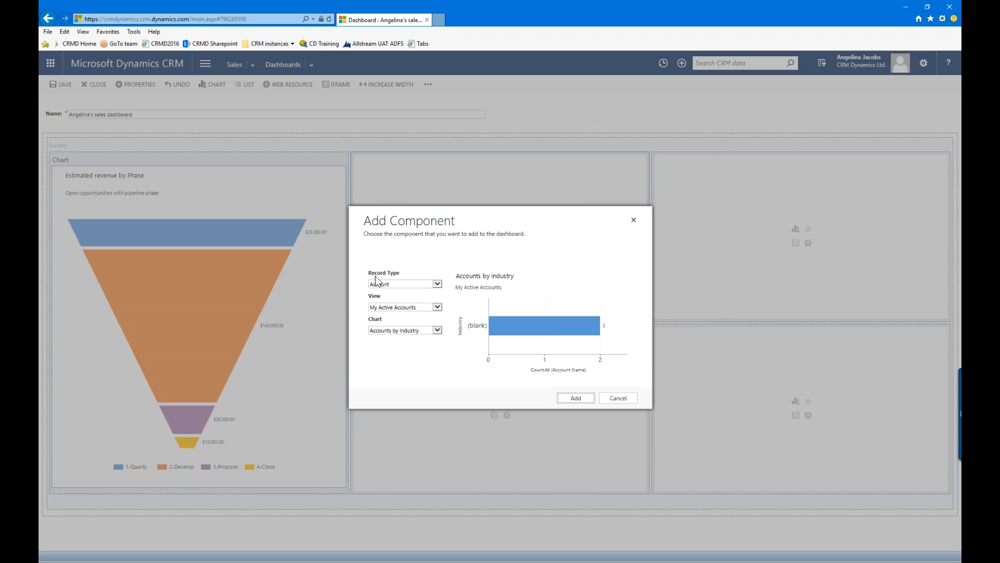
click(440, 285)
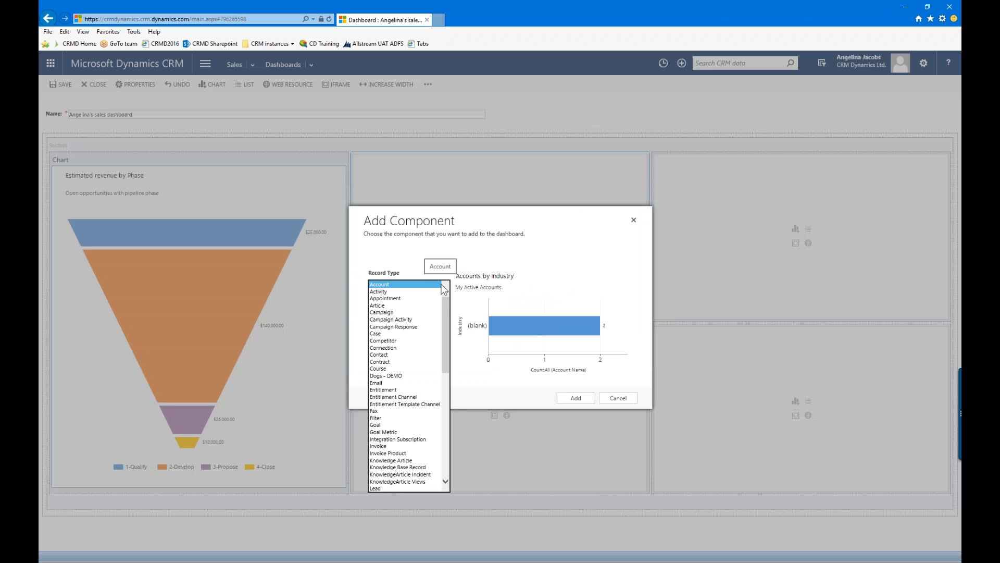
scroll(425, 339, down, 2)
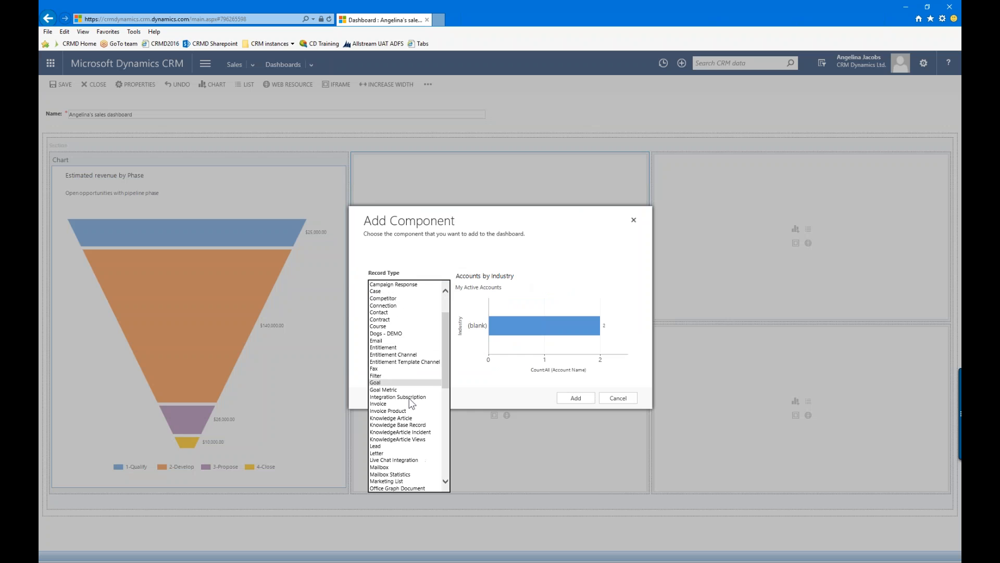
click(375, 446)
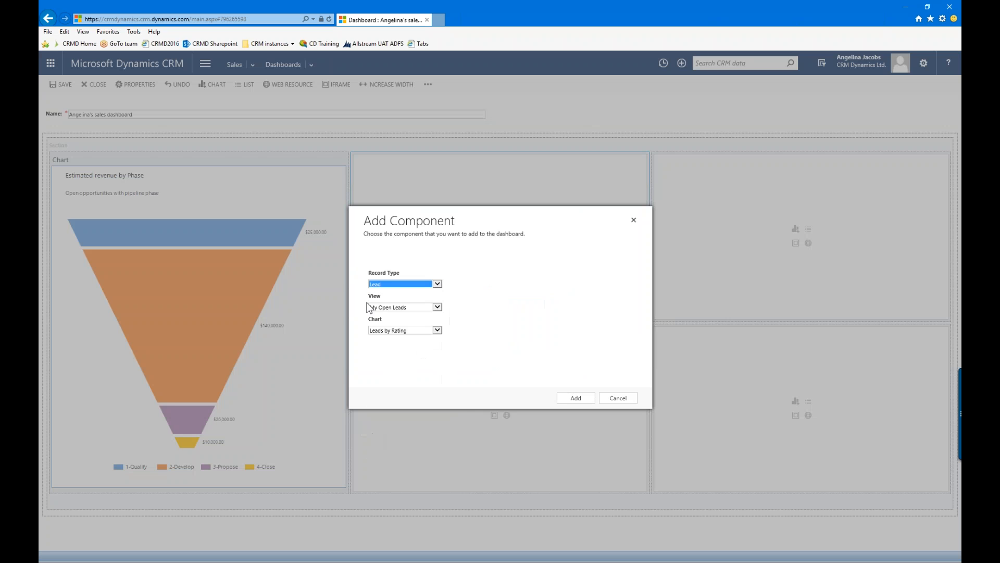
click(437, 307)
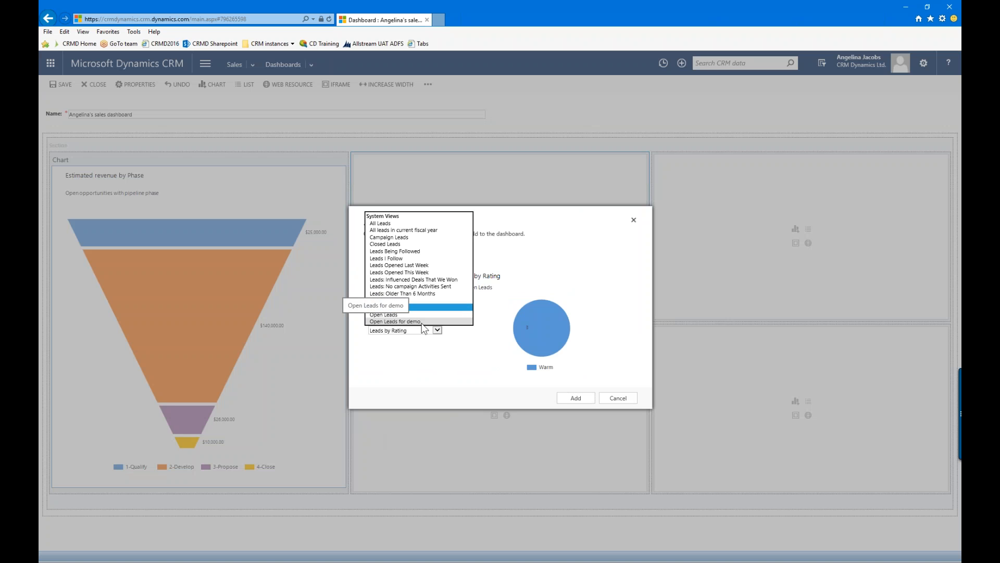
click(430, 321)
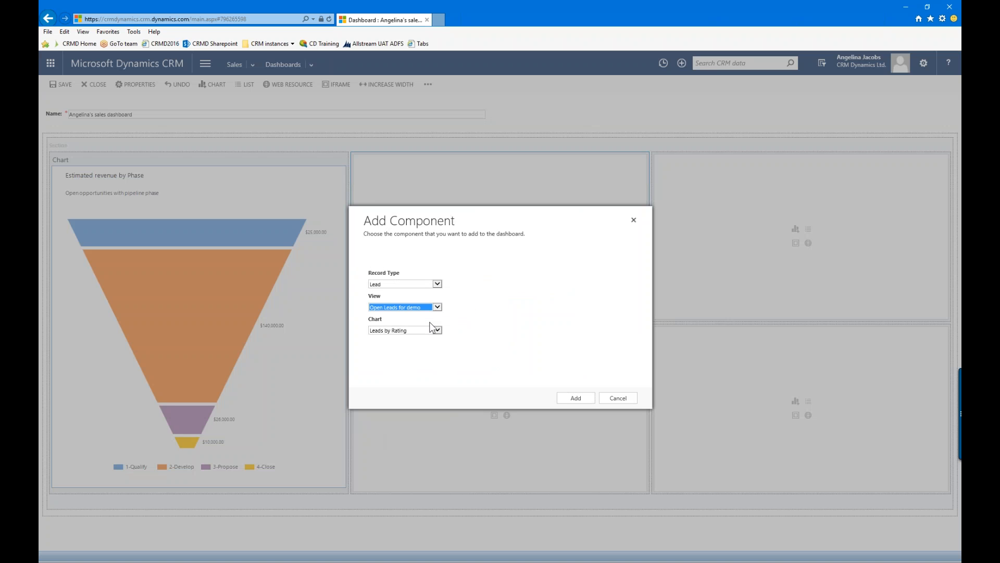
click(438, 330)
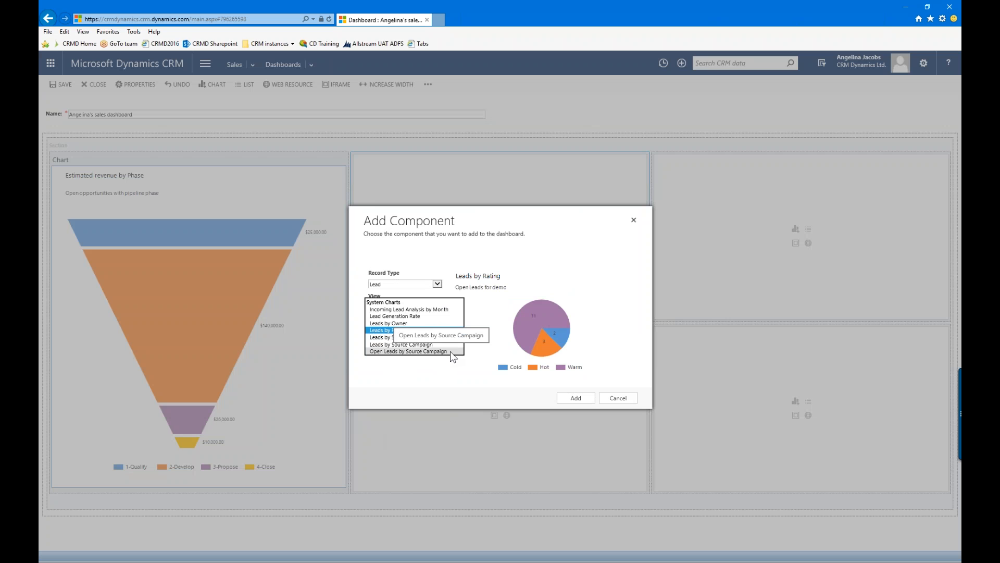
click(450, 351)
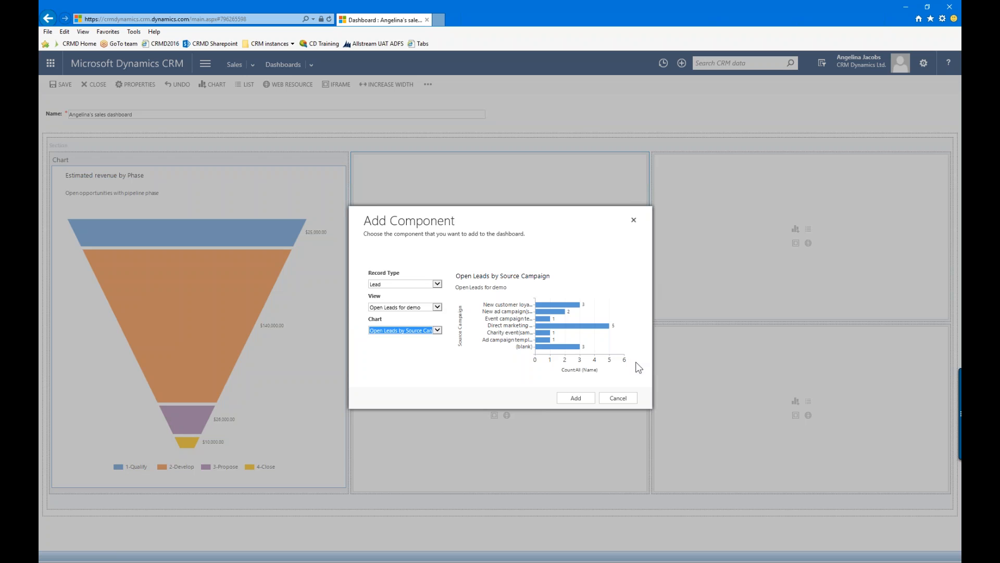
click(576, 397)
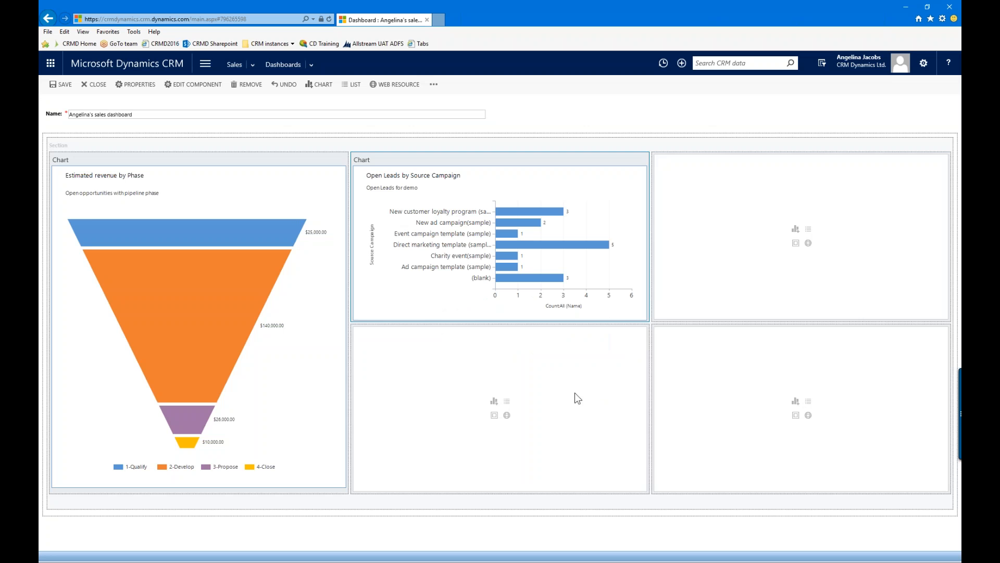
Step: Add an Activities list with the "My Activities" view to the lower middle dashboard section and increase its width by one column
click(549, 358)
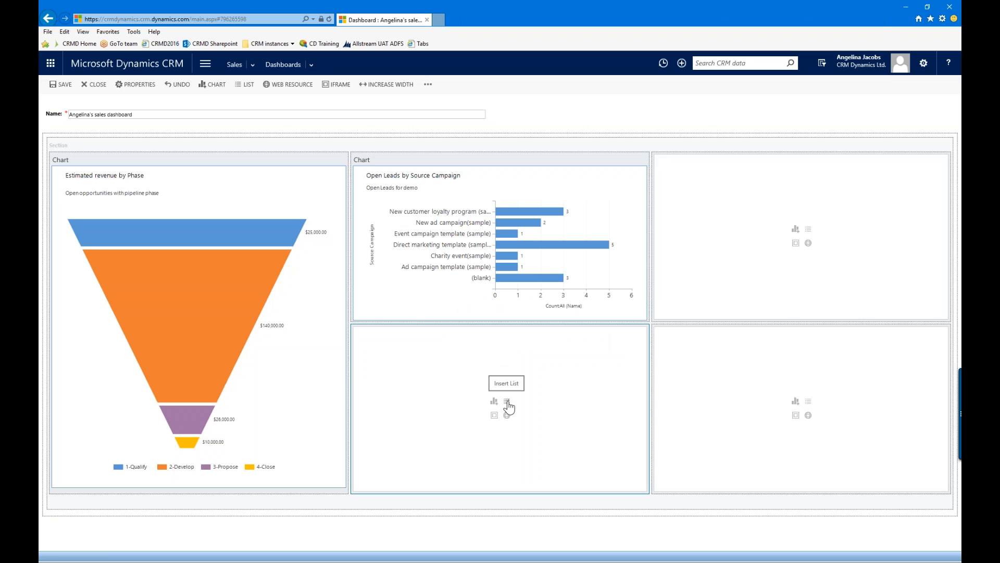
click(249, 87)
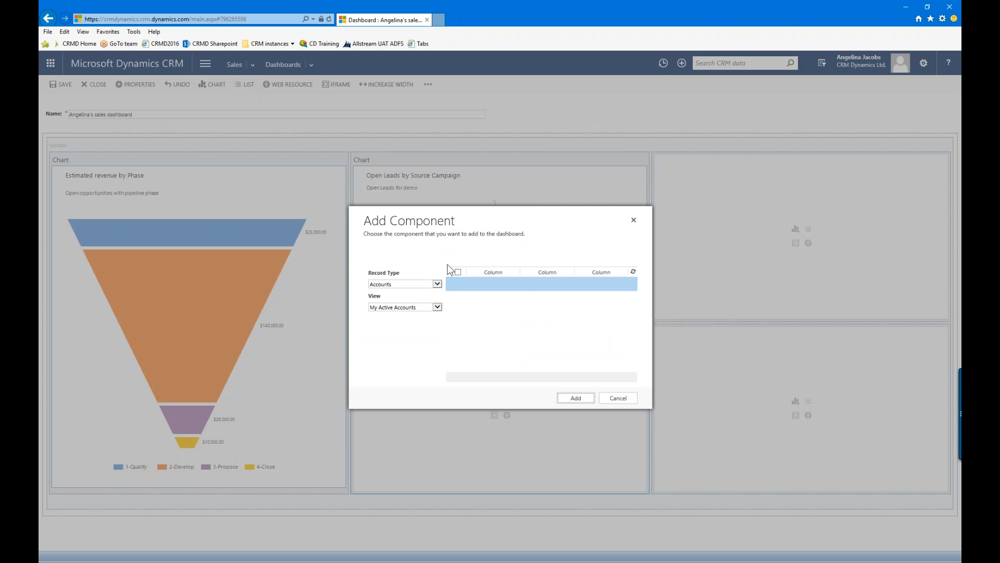
click(438, 284)
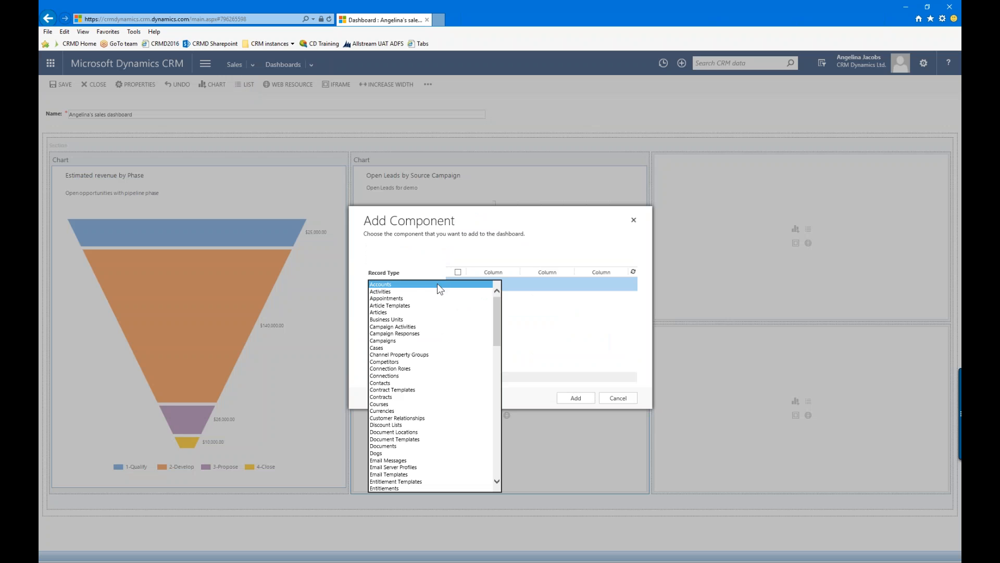
click(383, 292)
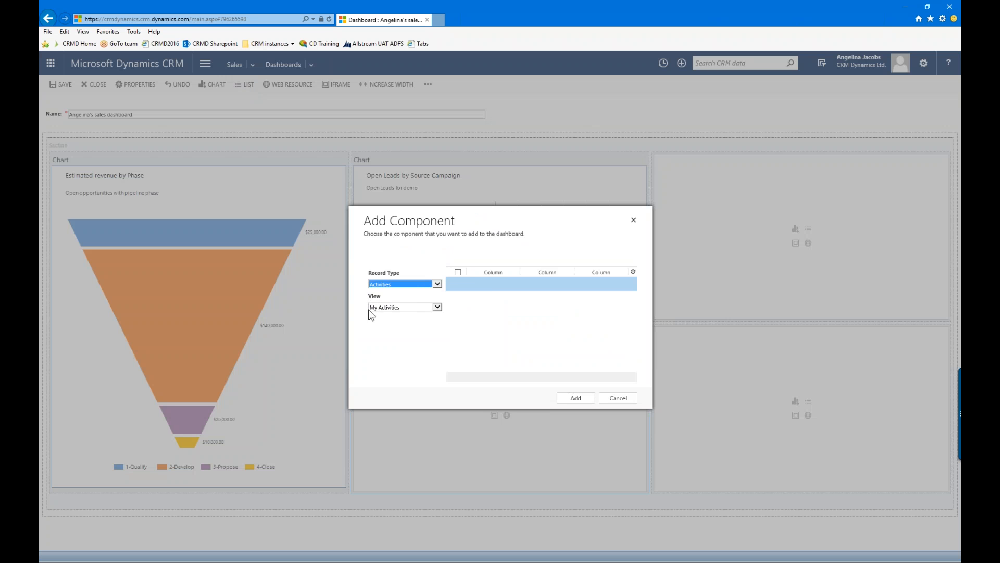
click(437, 308)
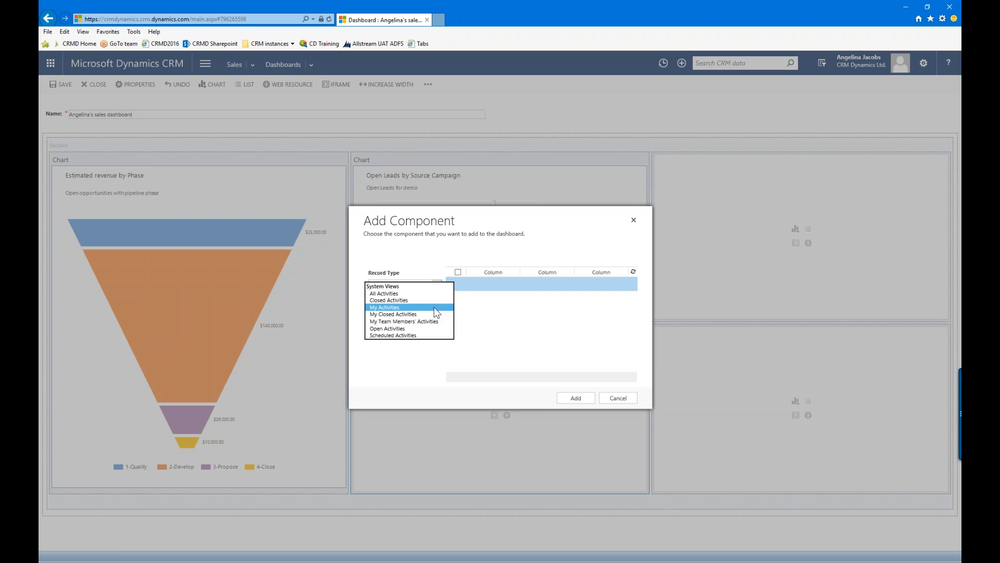
click(433, 307)
click(575, 398)
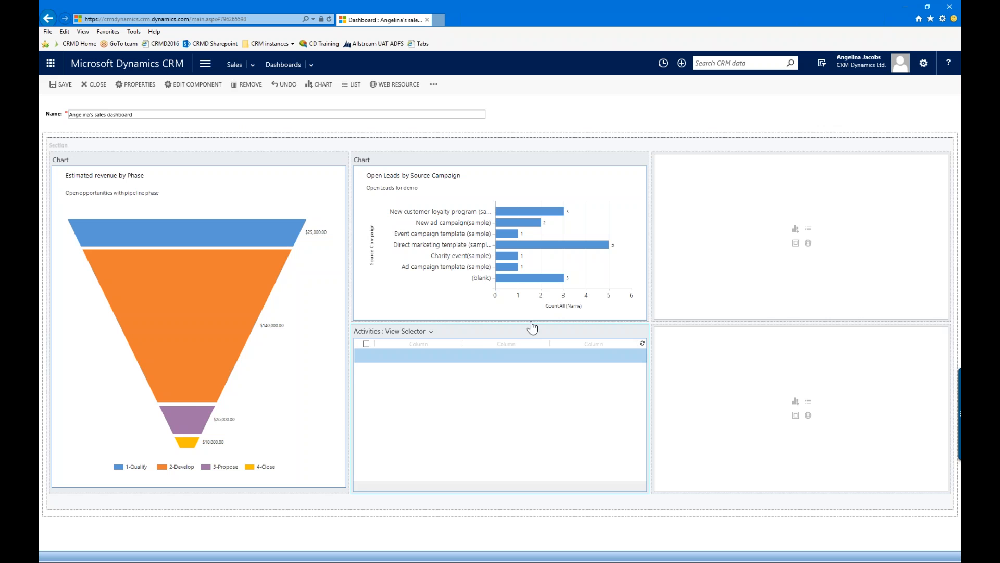
click(434, 85)
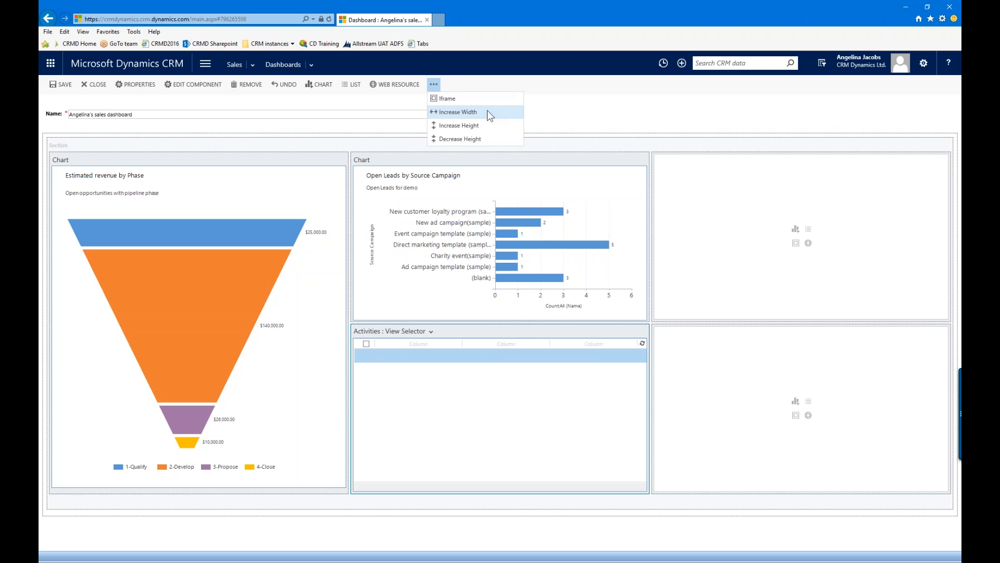
click(457, 112)
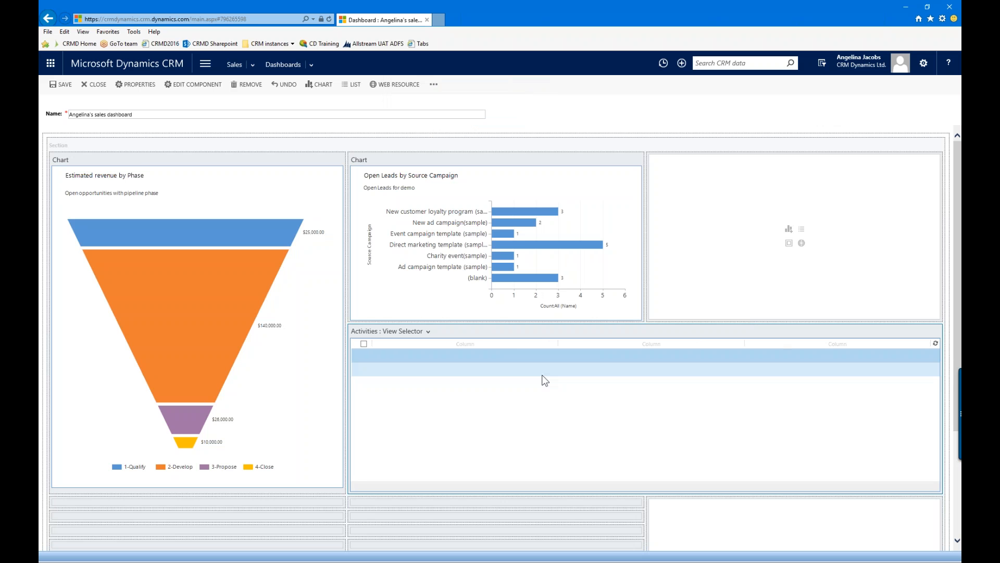
Step: Set the Activities list's view selector to Show Selected Views with only "My Activities" selected
double_click(444, 332)
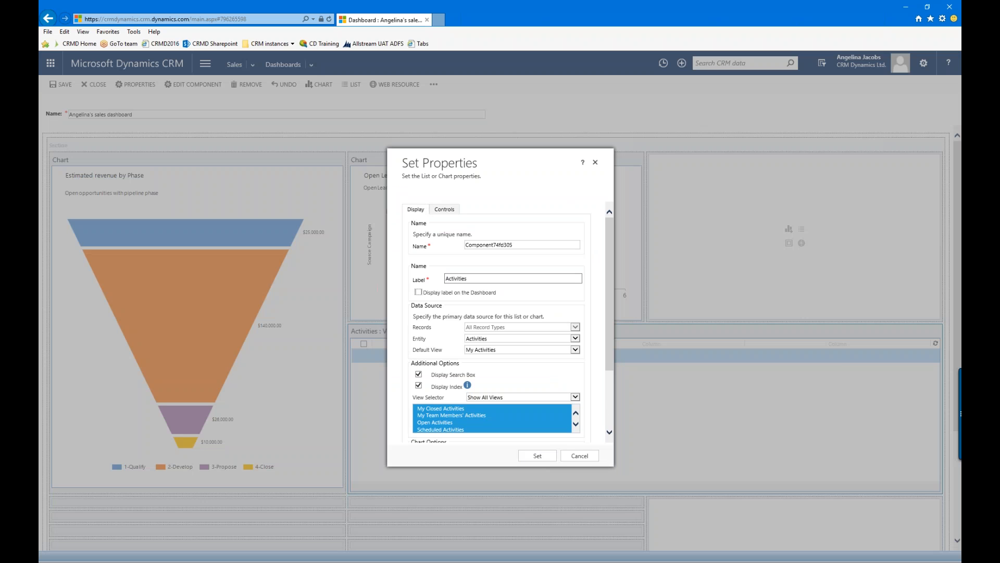
click(481, 278)
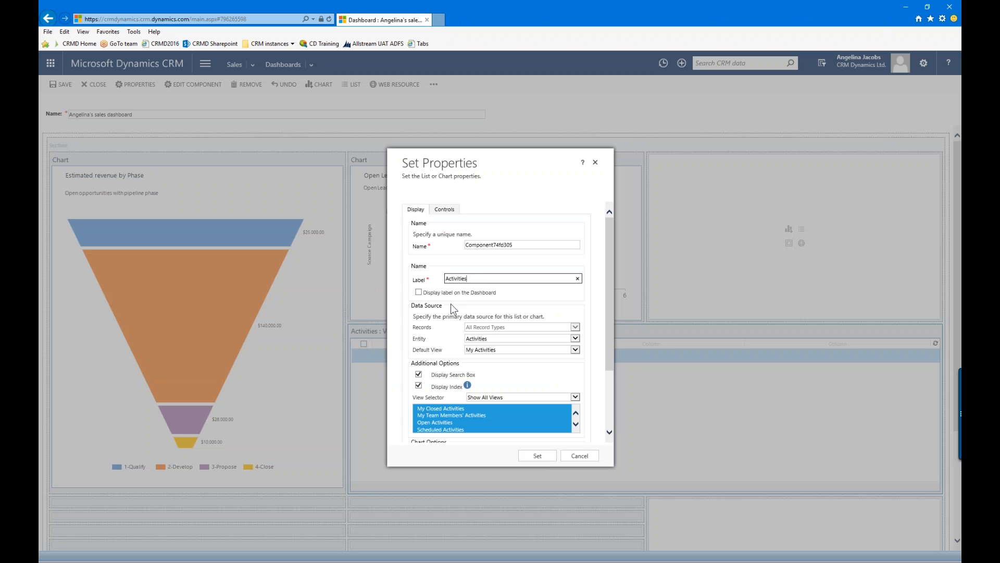
scroll(451, 306, down, 3)
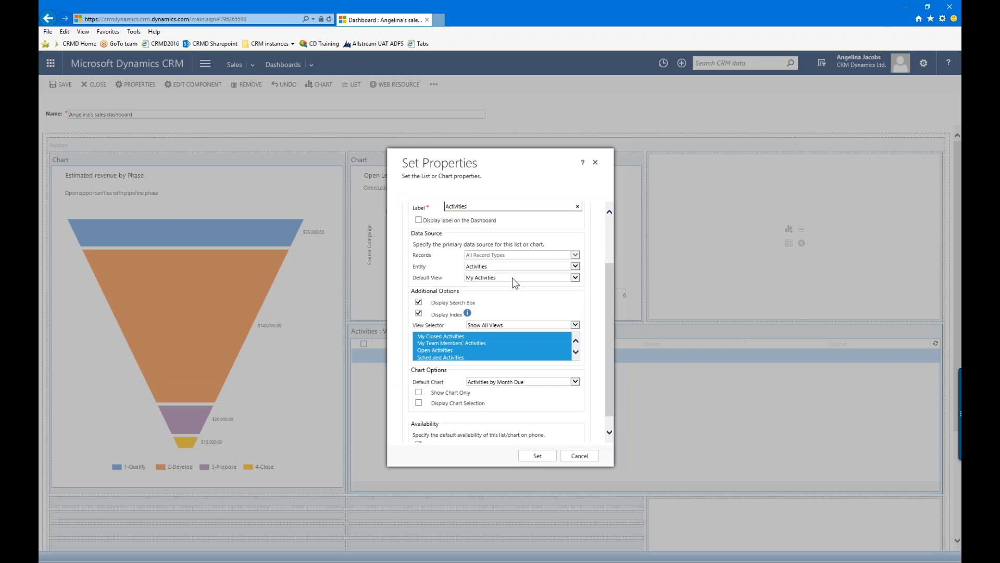
scroll(521, 314, down, 1)
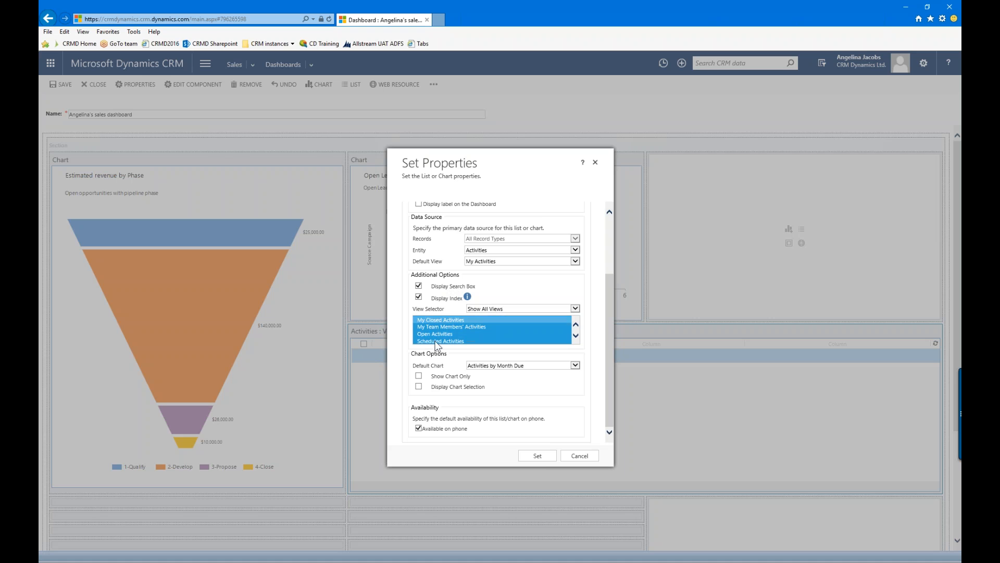
click(576, 309)
click(555, 315)
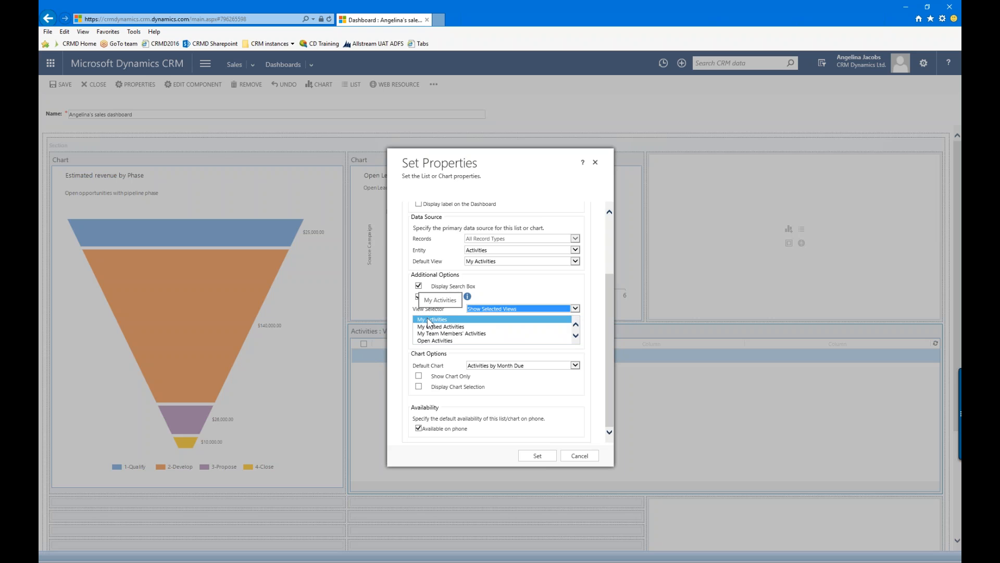
scroll(427, 323, up, 3)
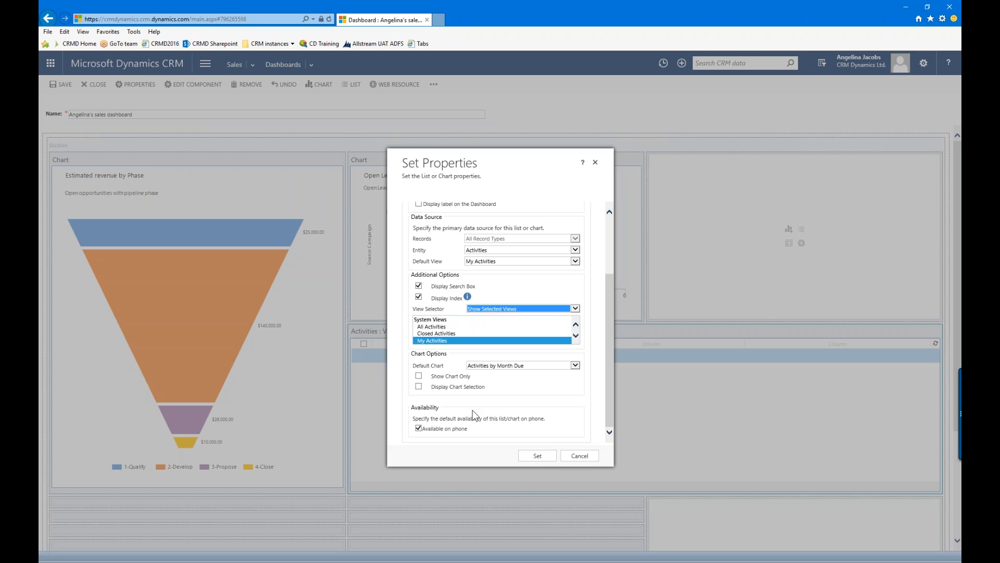
click(536, 457)
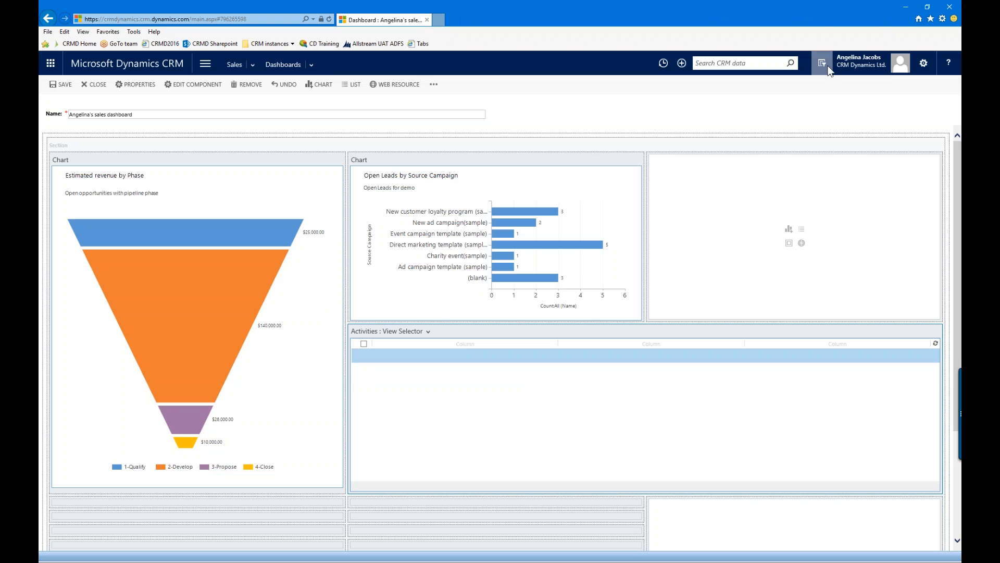
click(853, 77)
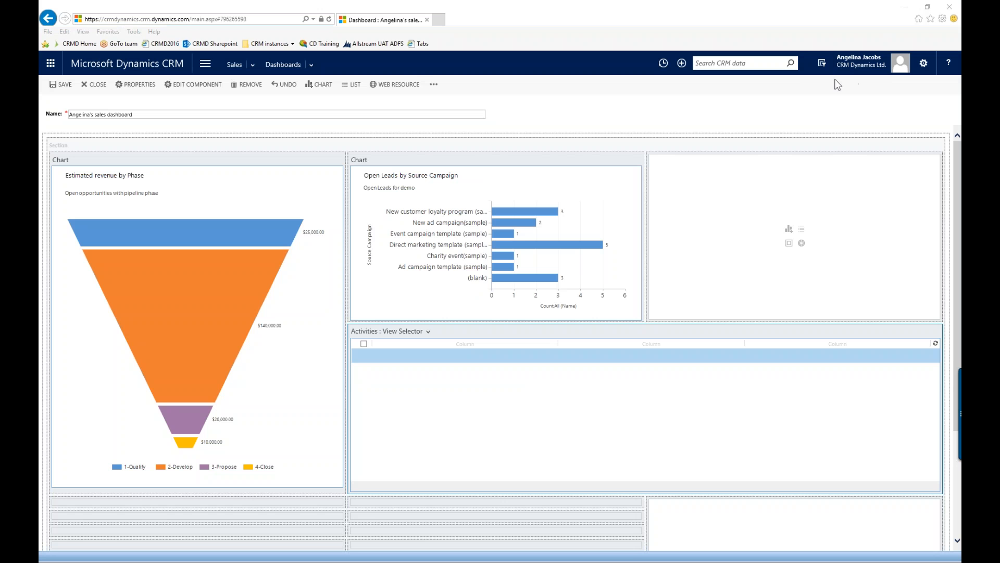
Step: Start adding a web resource to the empty upper third-column section and open the full lookup of web resource records
click(739, 222)
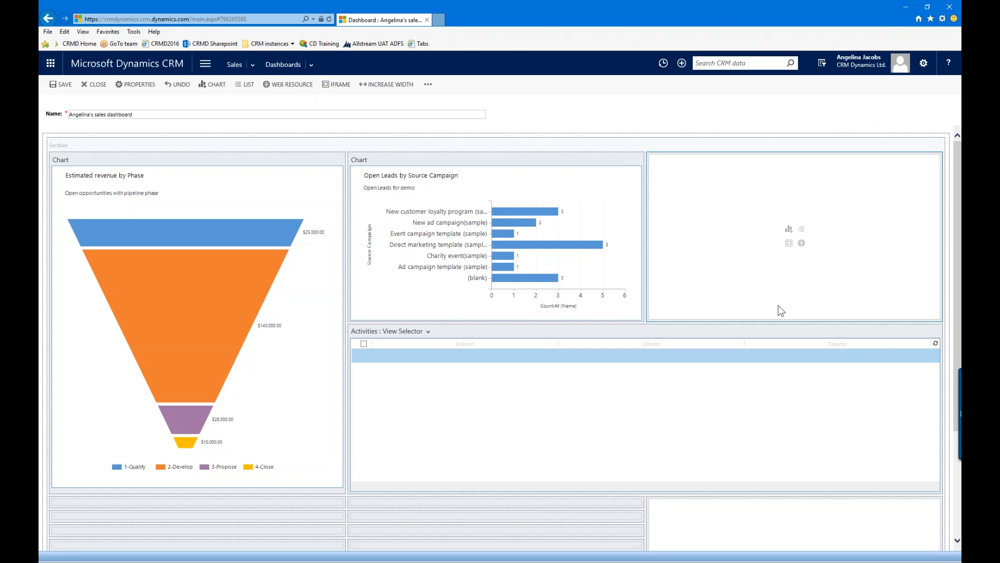
click(802, 244)
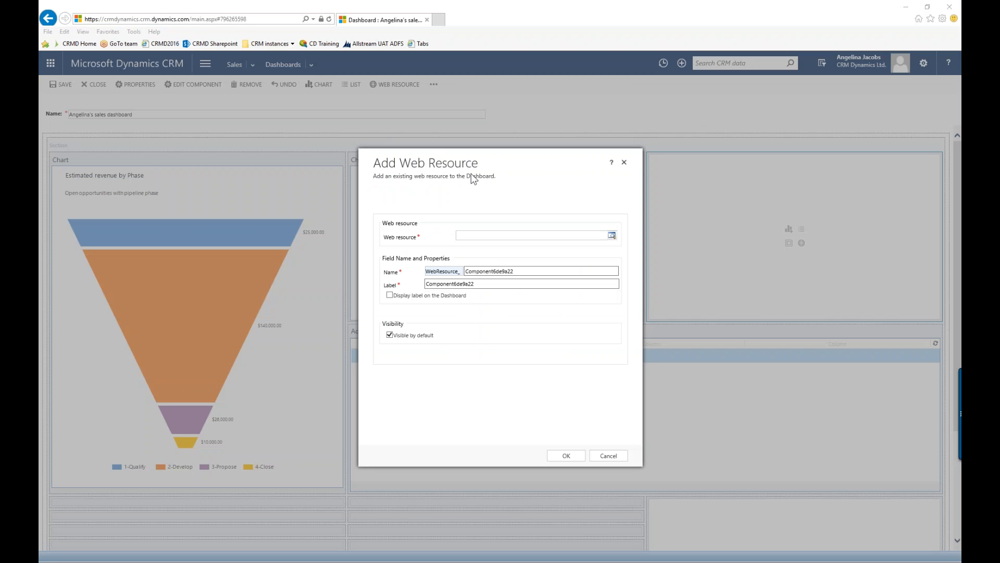
click(484, 236)
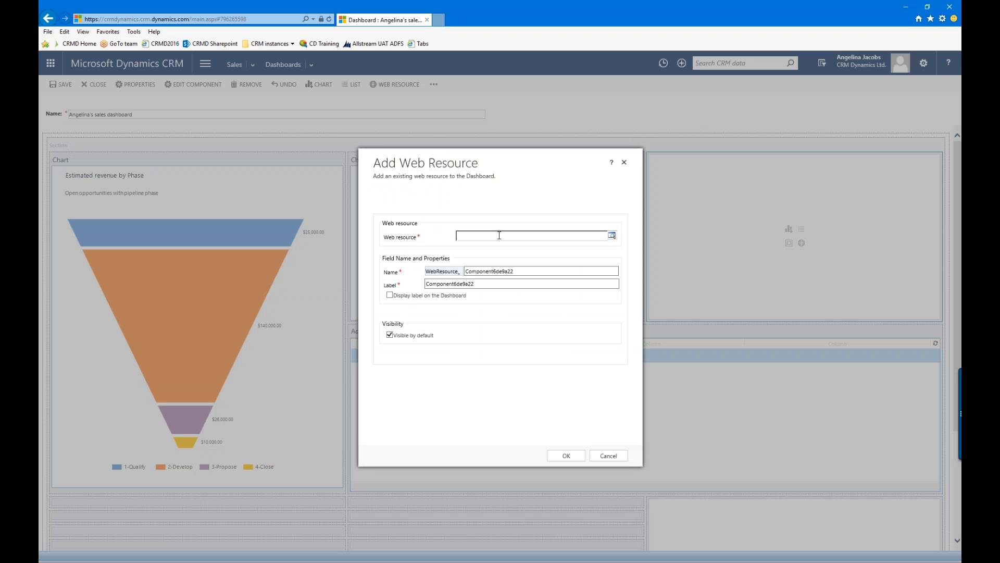
click(612, 236)
scroll(575, 276, down, 2)
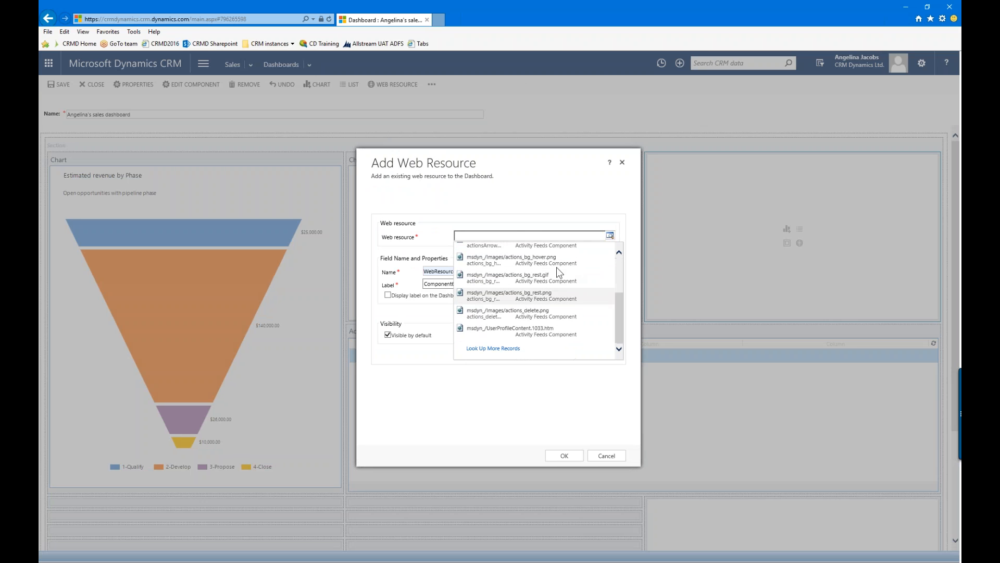
click(495, 349)
scroll(483, 318, down, 3)
click(482, 329)
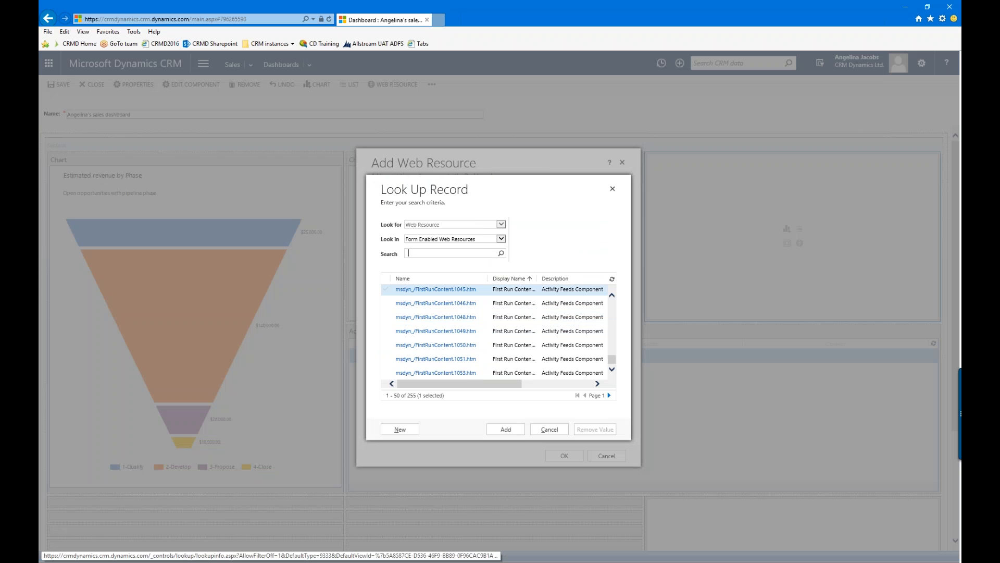
Step: Start a new web resource from the lookup with the name "salespicture" and the display name "Sales goal reached"
click(401, 429)
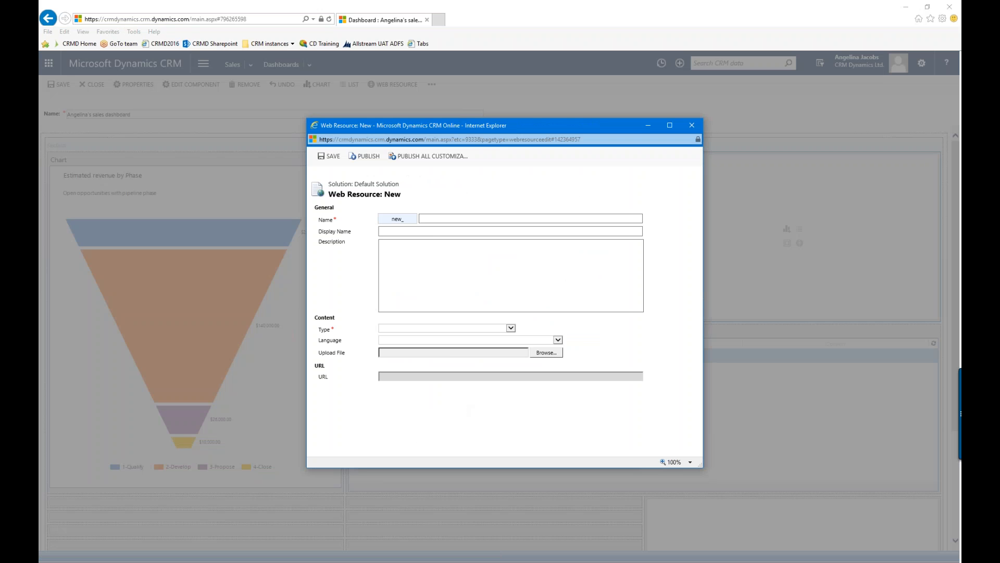
click(692, 125)
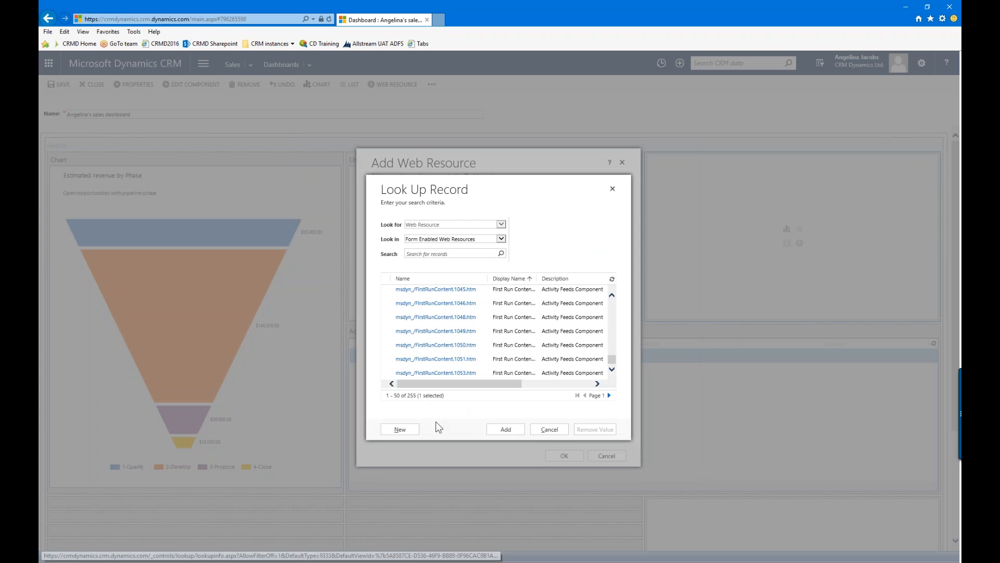
click(400, 429)
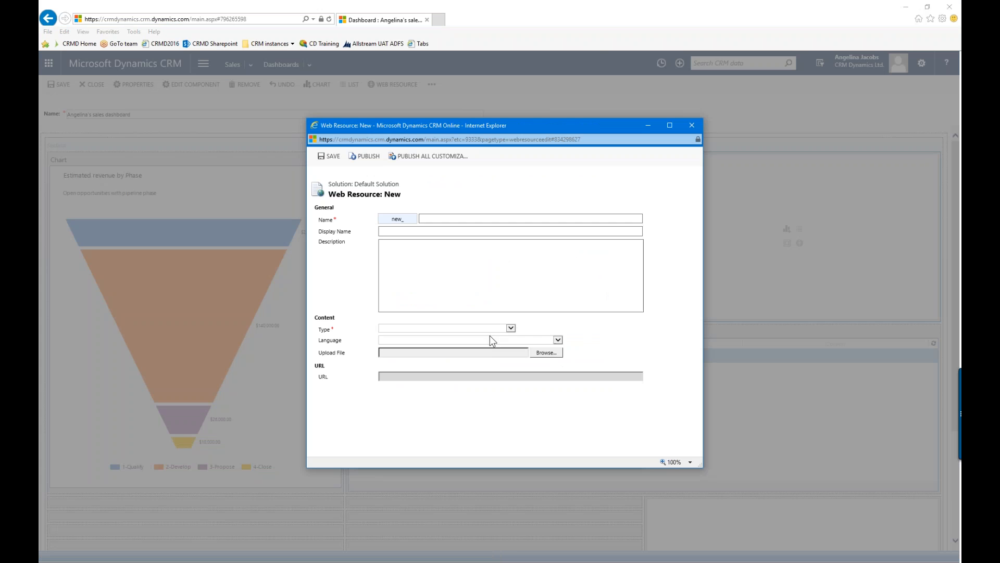
click(449, 216)
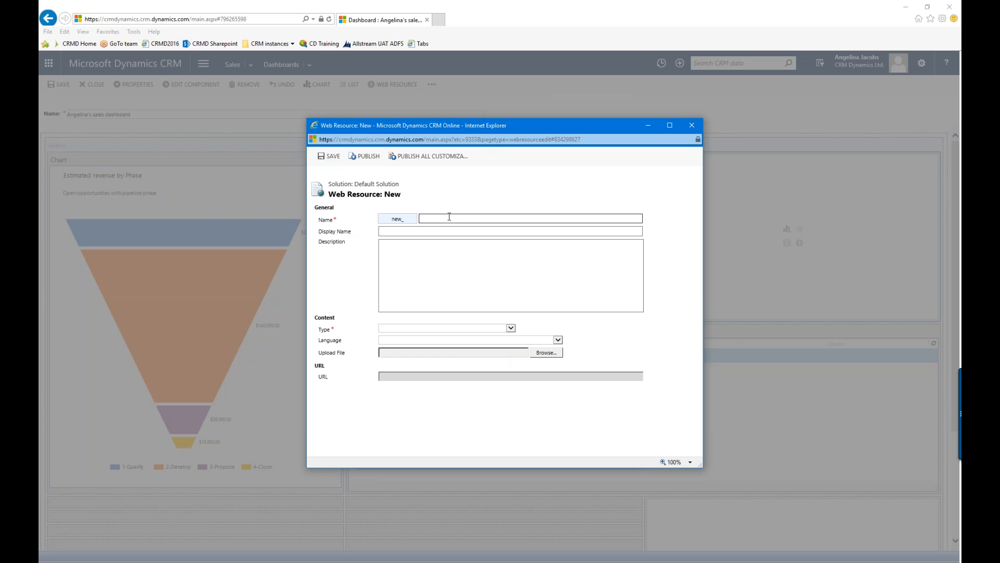
text(salespicture)
click(427, 233)
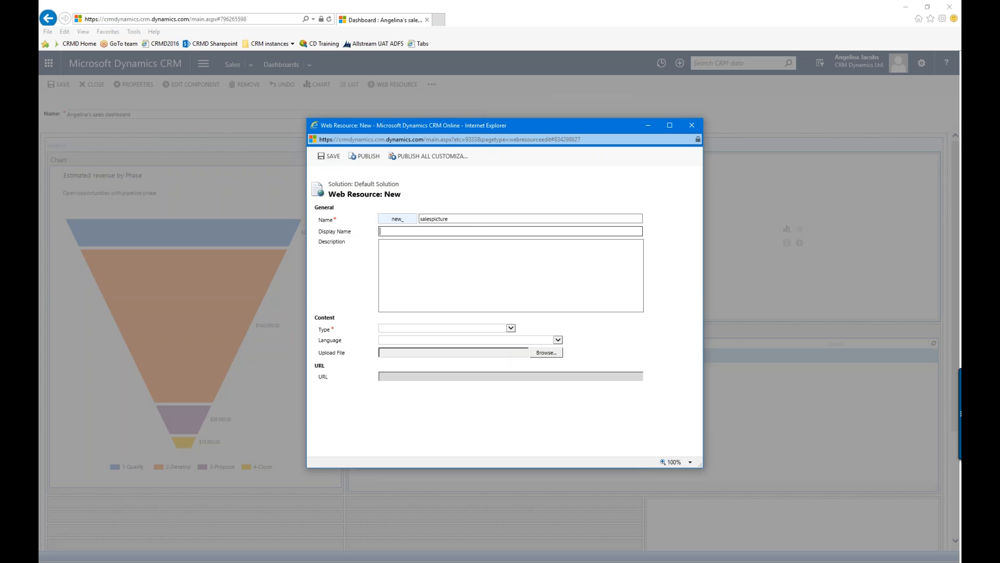
text(Sales goal rea)
click(453, 266)
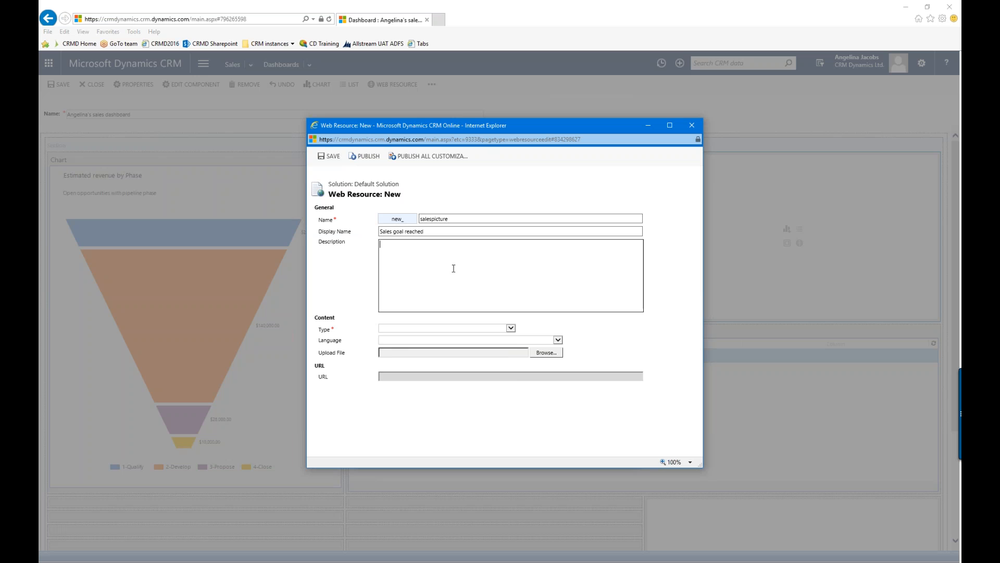
Step: Set the web resource type to JPG format and choose "Reaching sales goal.jpg" from Pictures as the upload file
click(511, 328)
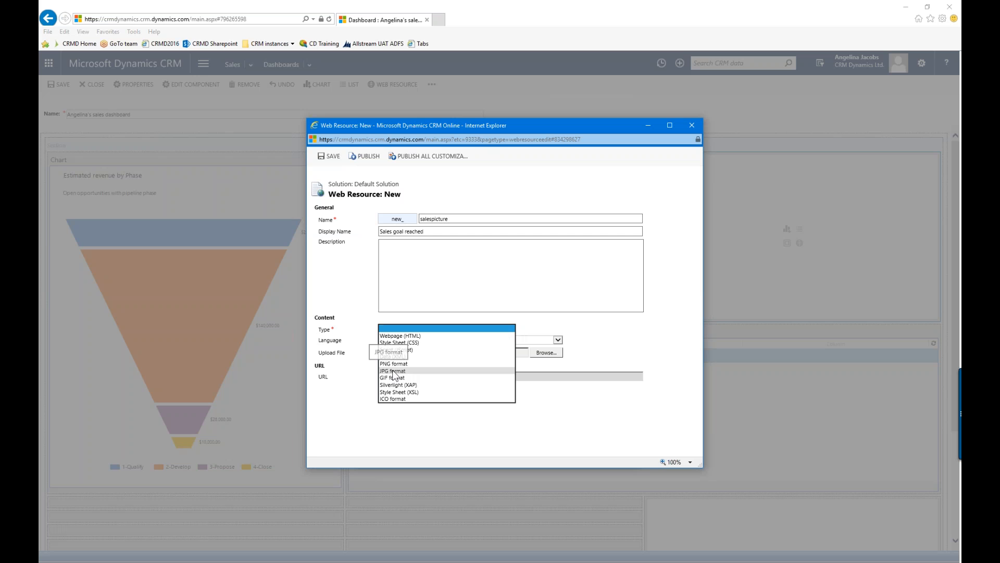
click(393, 370)
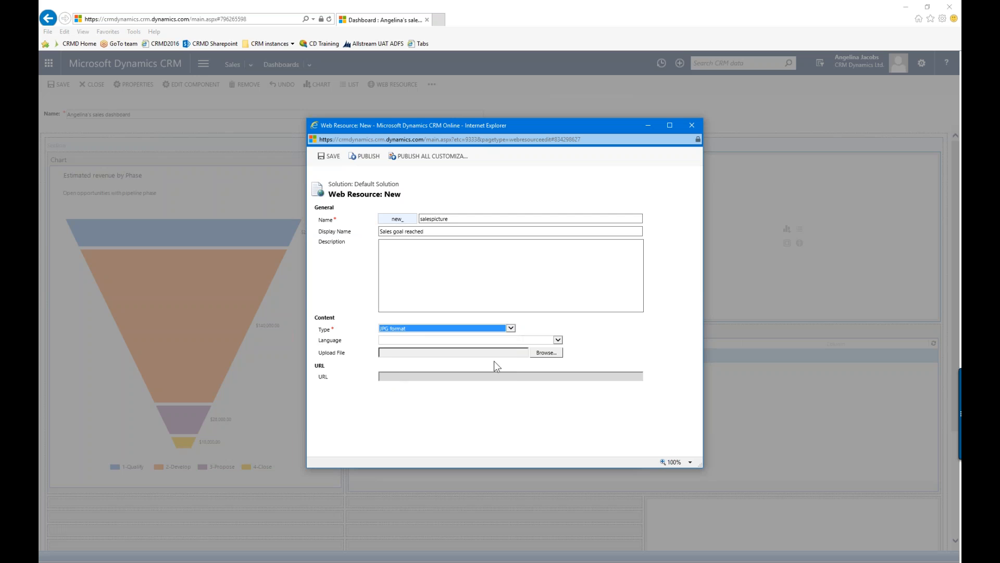
click(544, 352)
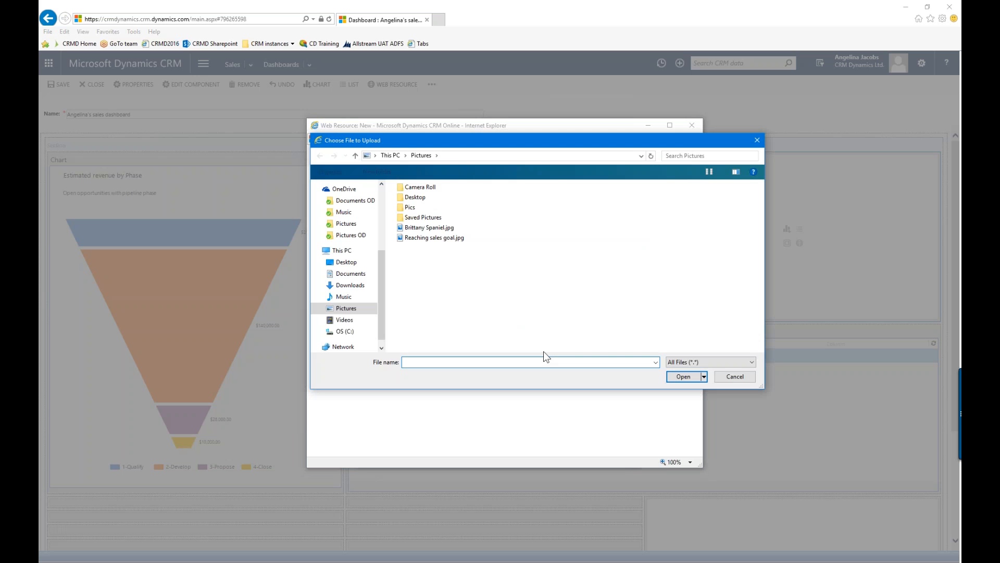
click(450, 238)
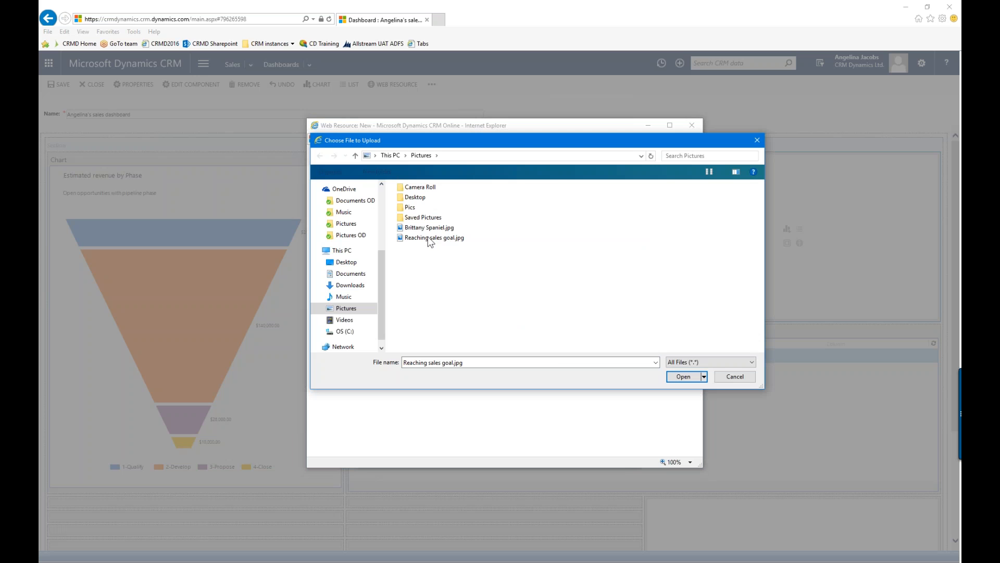
click(684, 376)
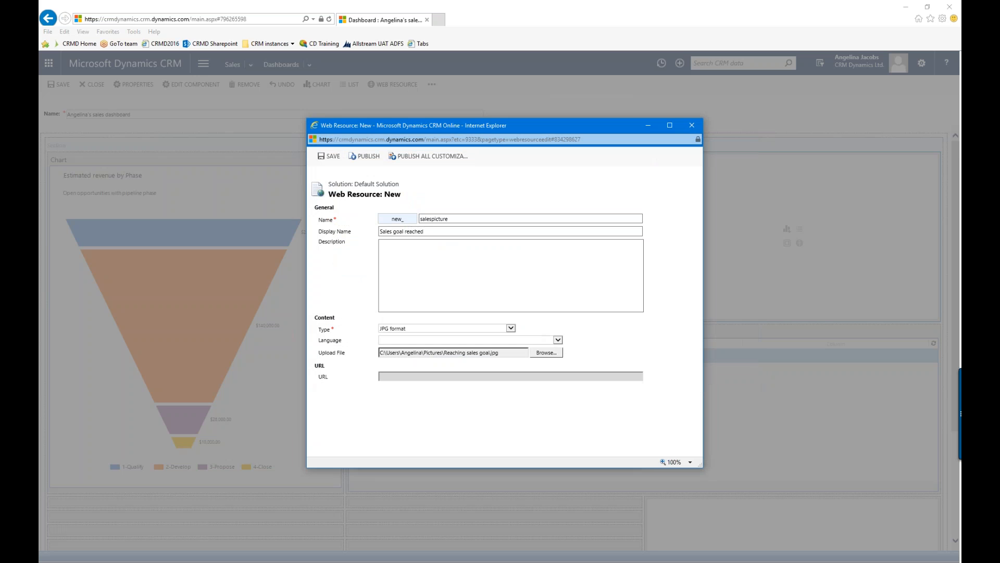
Step: Save and publish the "Sales goal reached" web resource, and return to the web resource lookup
click(330, 156)
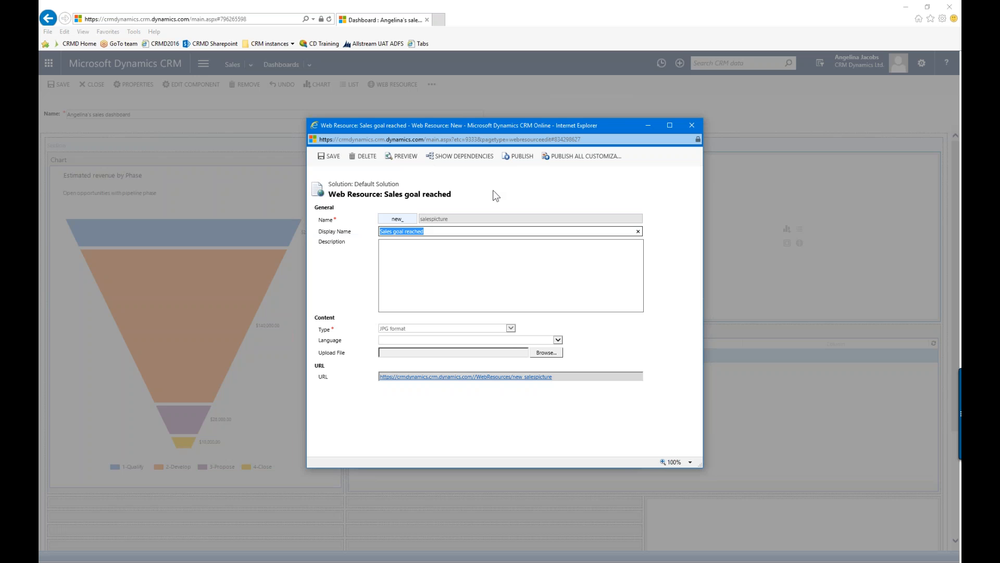
click(521, 159)
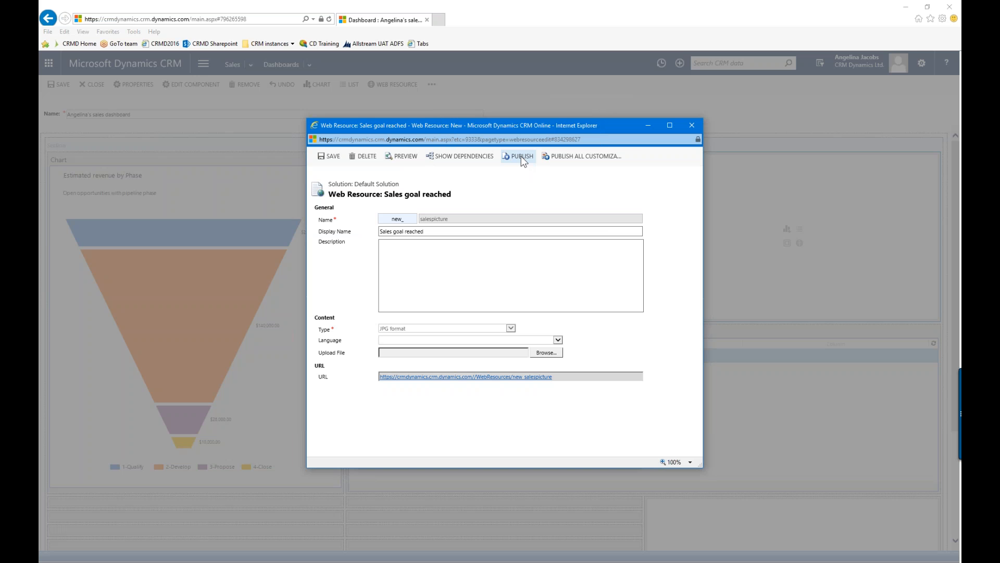
click(693, 125)
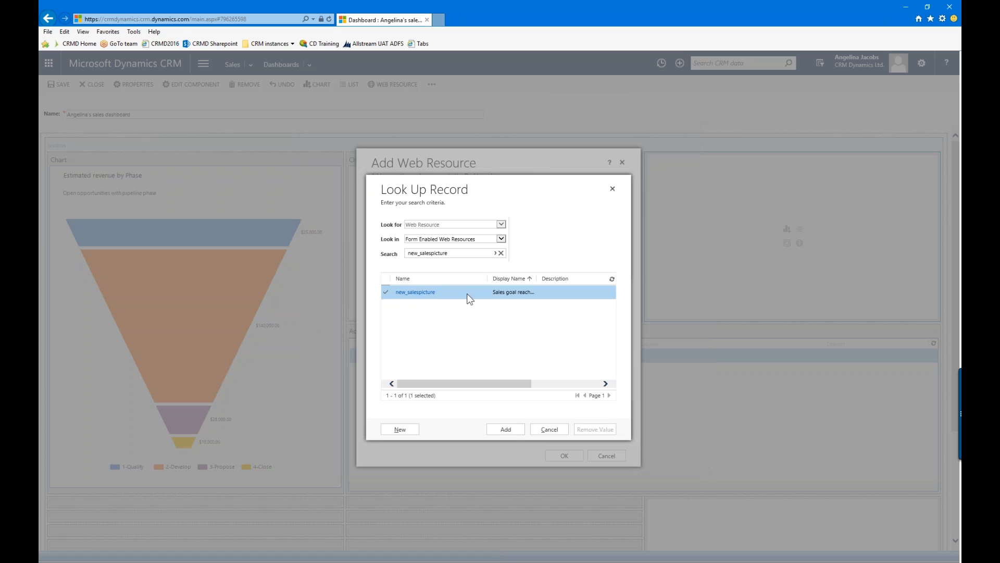
Step: Add the new_salespicture web resource to the dashboard's empty upper third-column section, keeping the default name and label
click(515, 434)
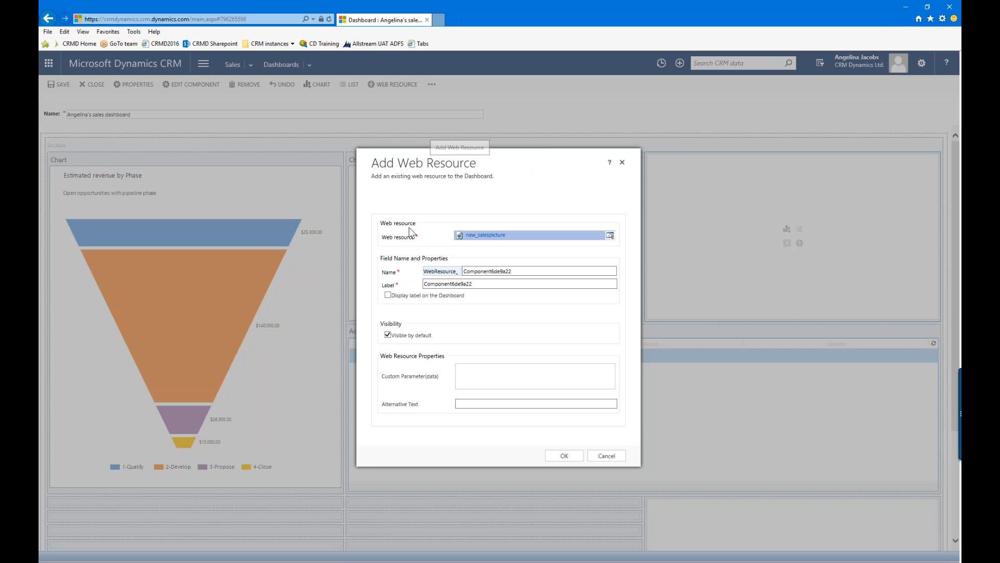
click(567, 462)
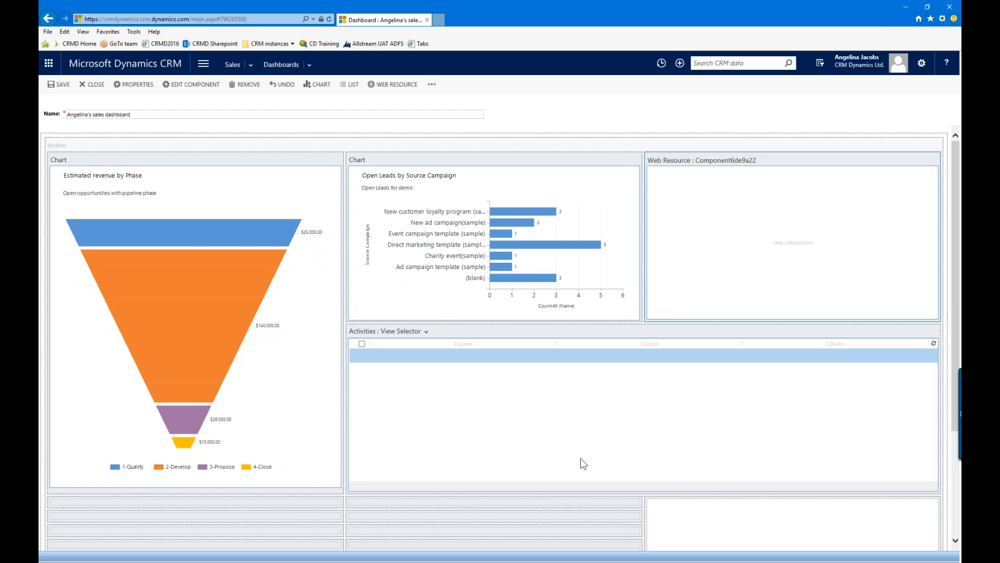
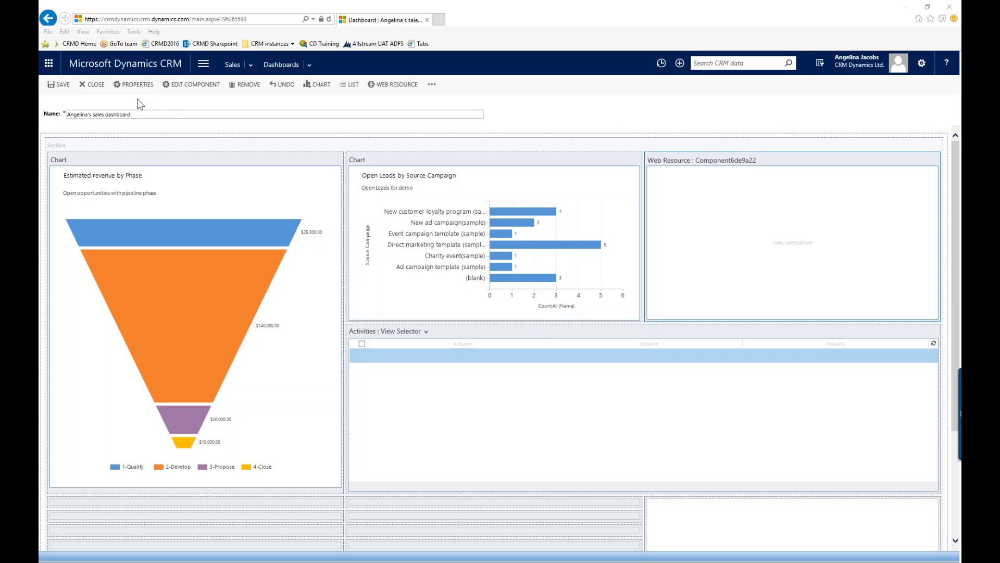
Step: Reload the Dashboards area and open the personal sales dashboard from My Dashboards
click(275, 64)
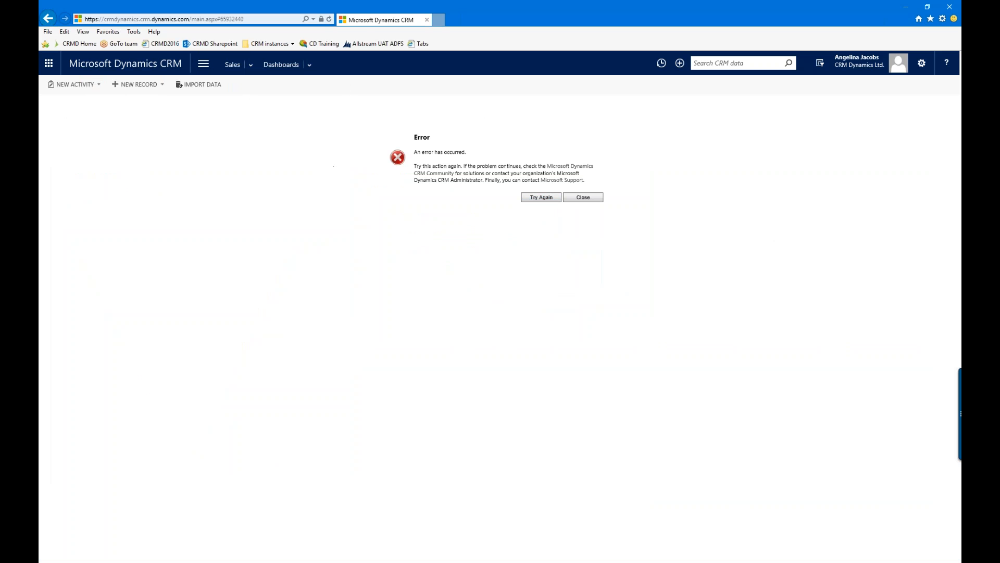
click(331, 20)
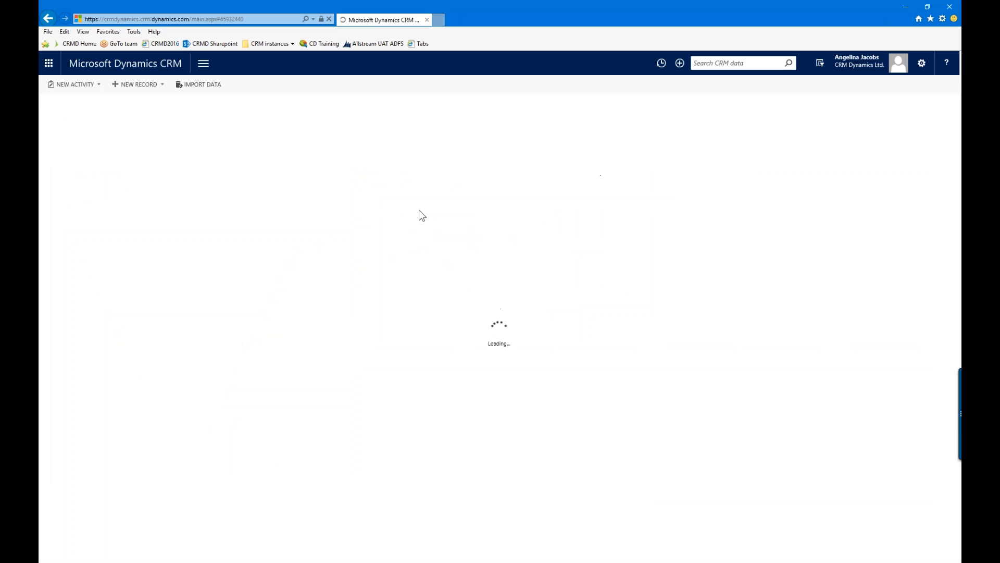
click(551, 203)
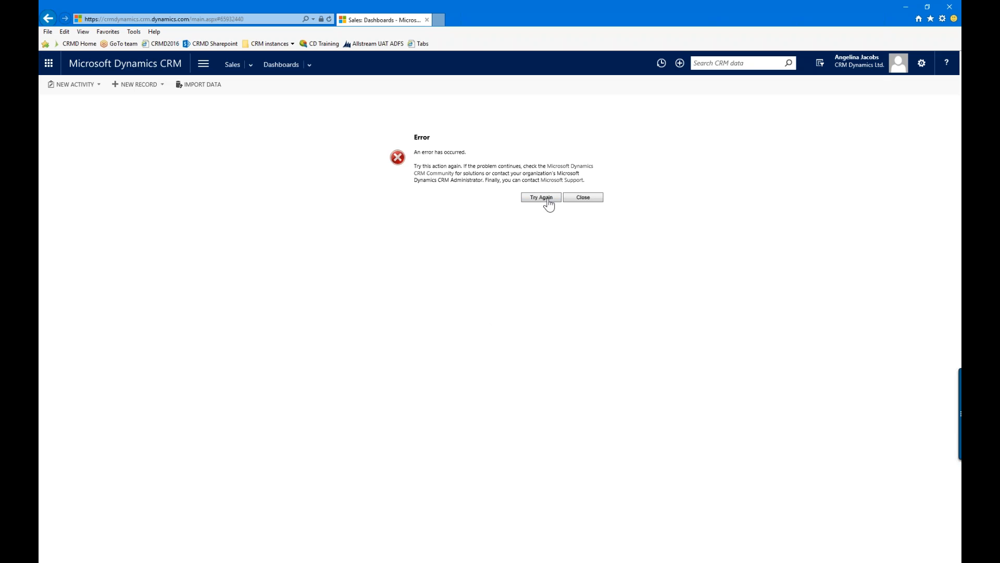
click(156, 61)
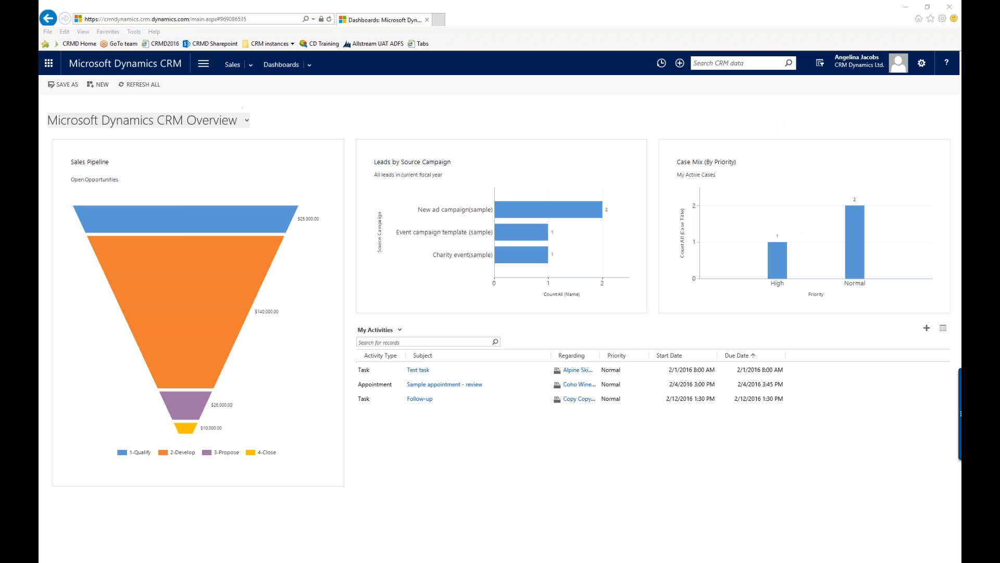
click(248, 122)
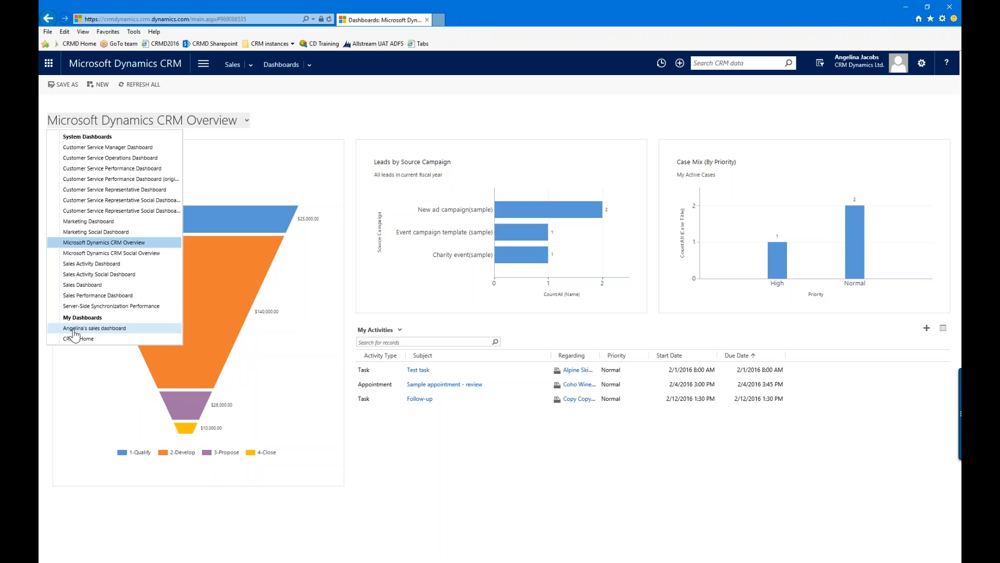
click(114, 328)
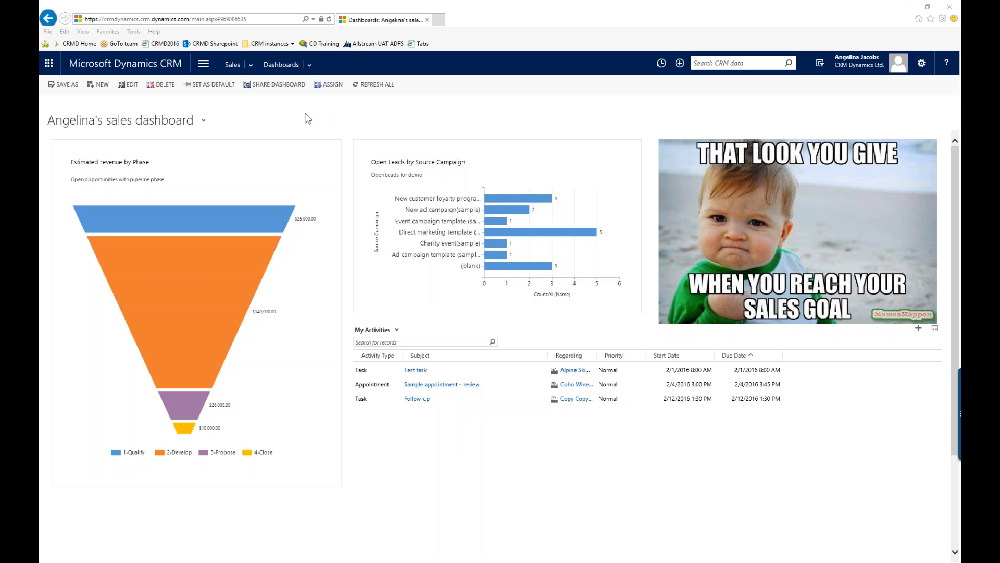
Step: Set the personal sales dashboard as the default and return to the CRM home page
click(213, 86)
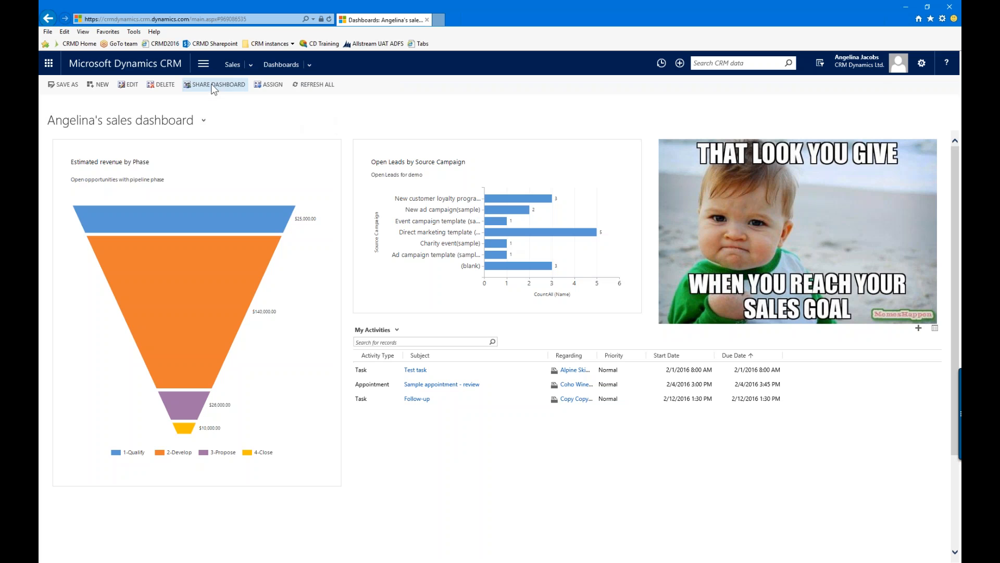
click(215, 87)
click(657, 414)
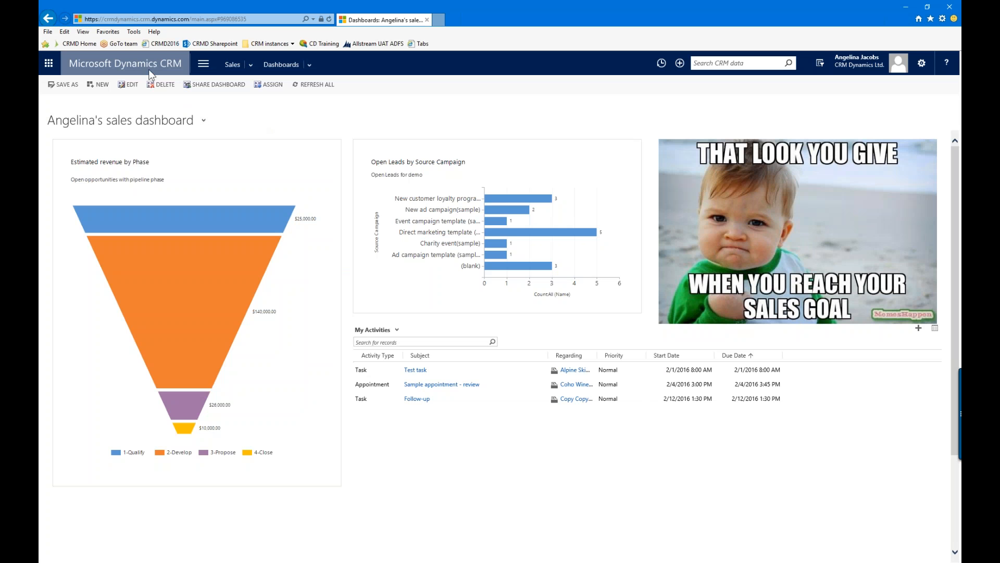
click(131, 61)
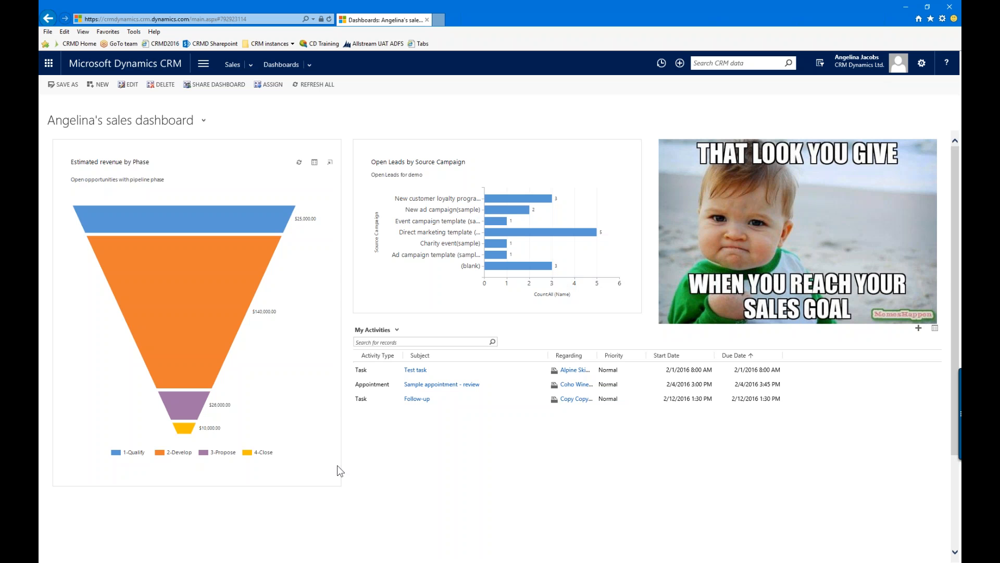
key(alt+Tab)
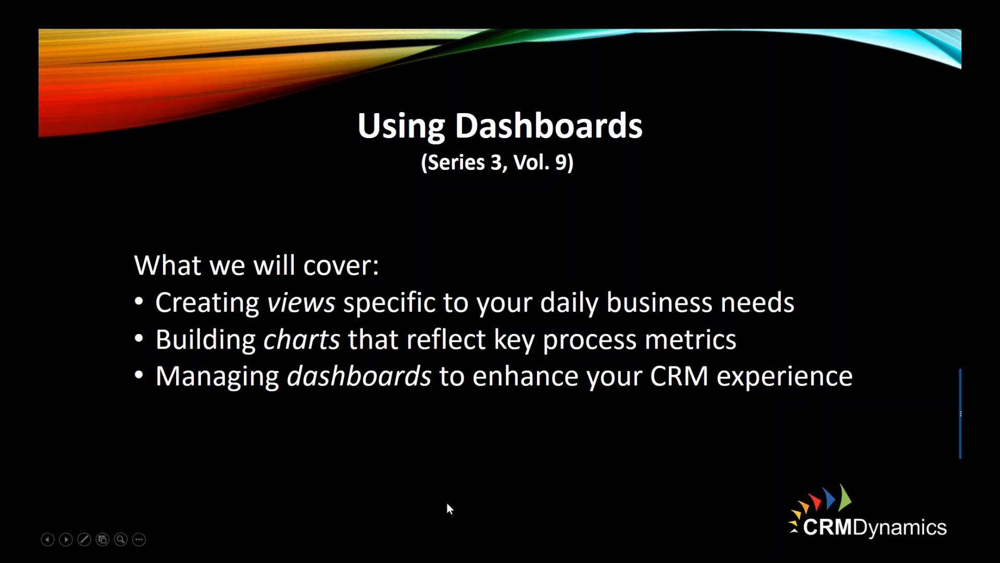
click(446, 504)
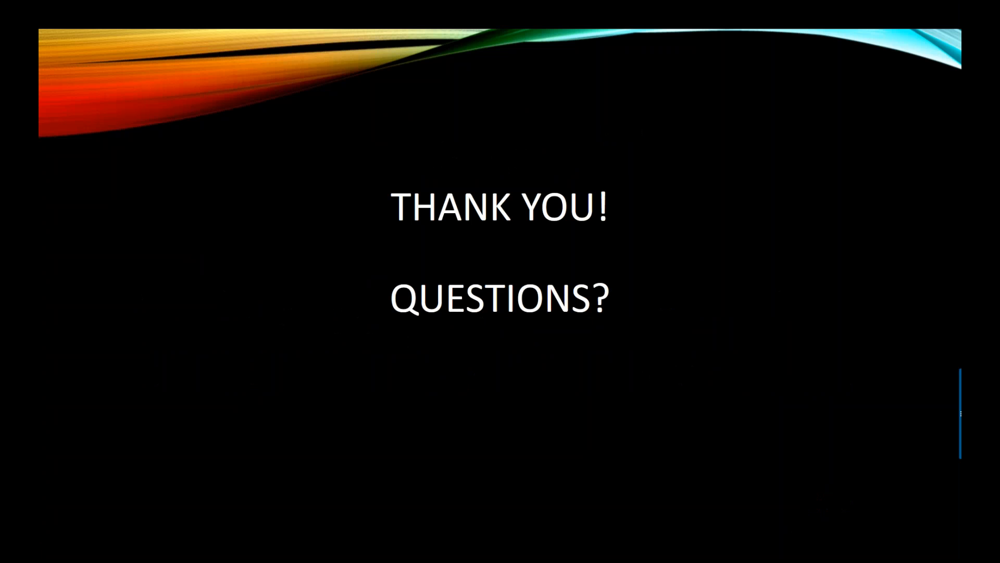
key(Right)
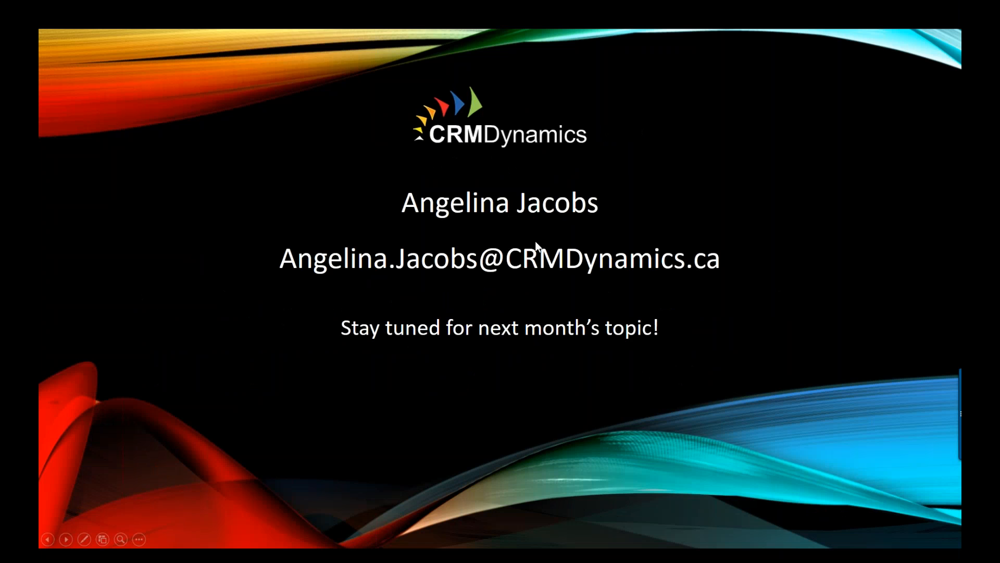